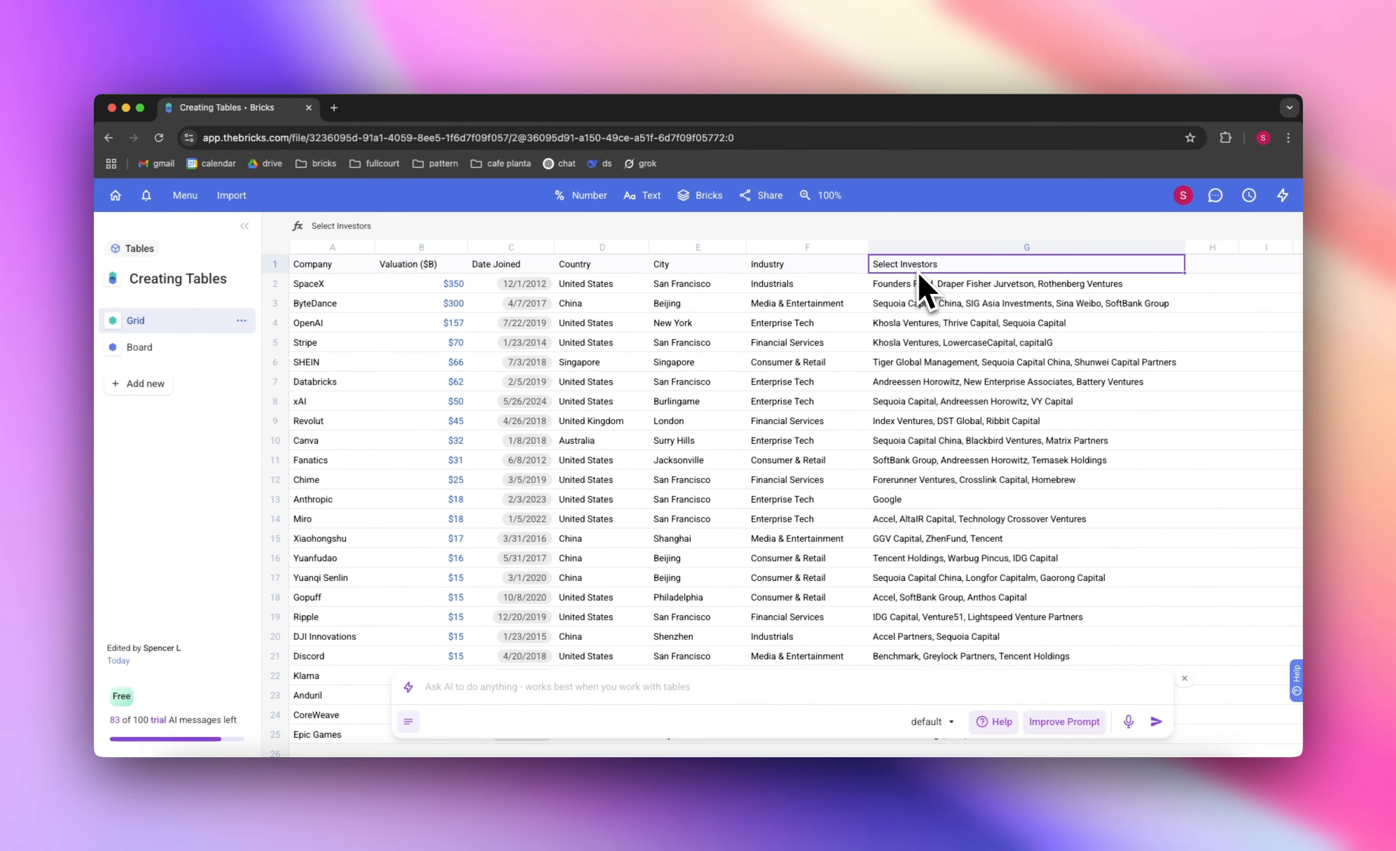
Step: Convert the full company data range, from the Company header through the Select Investors column, into a table
left_click(356, 267)
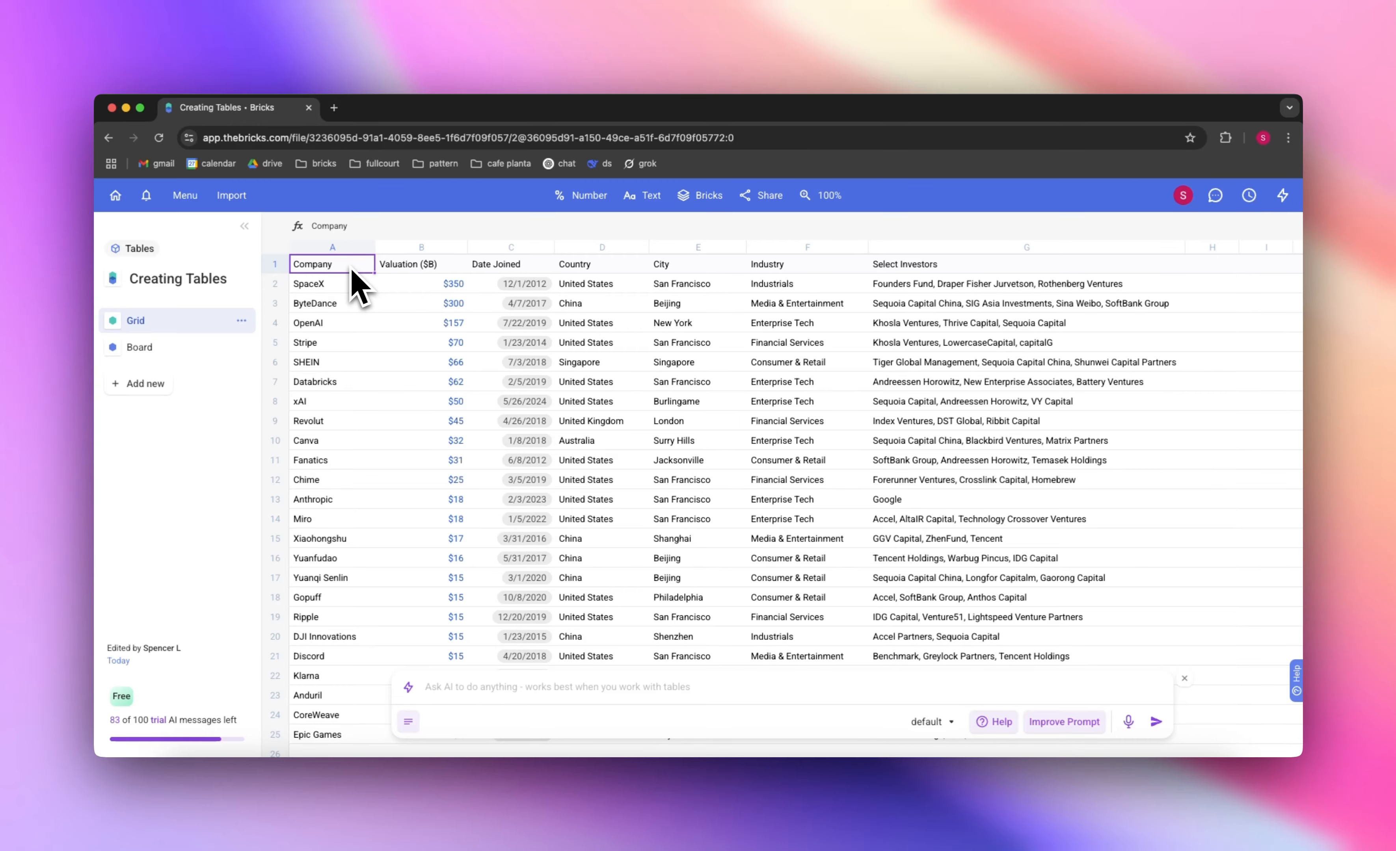
key("super+shift+Right")
key("super+shift+Down")
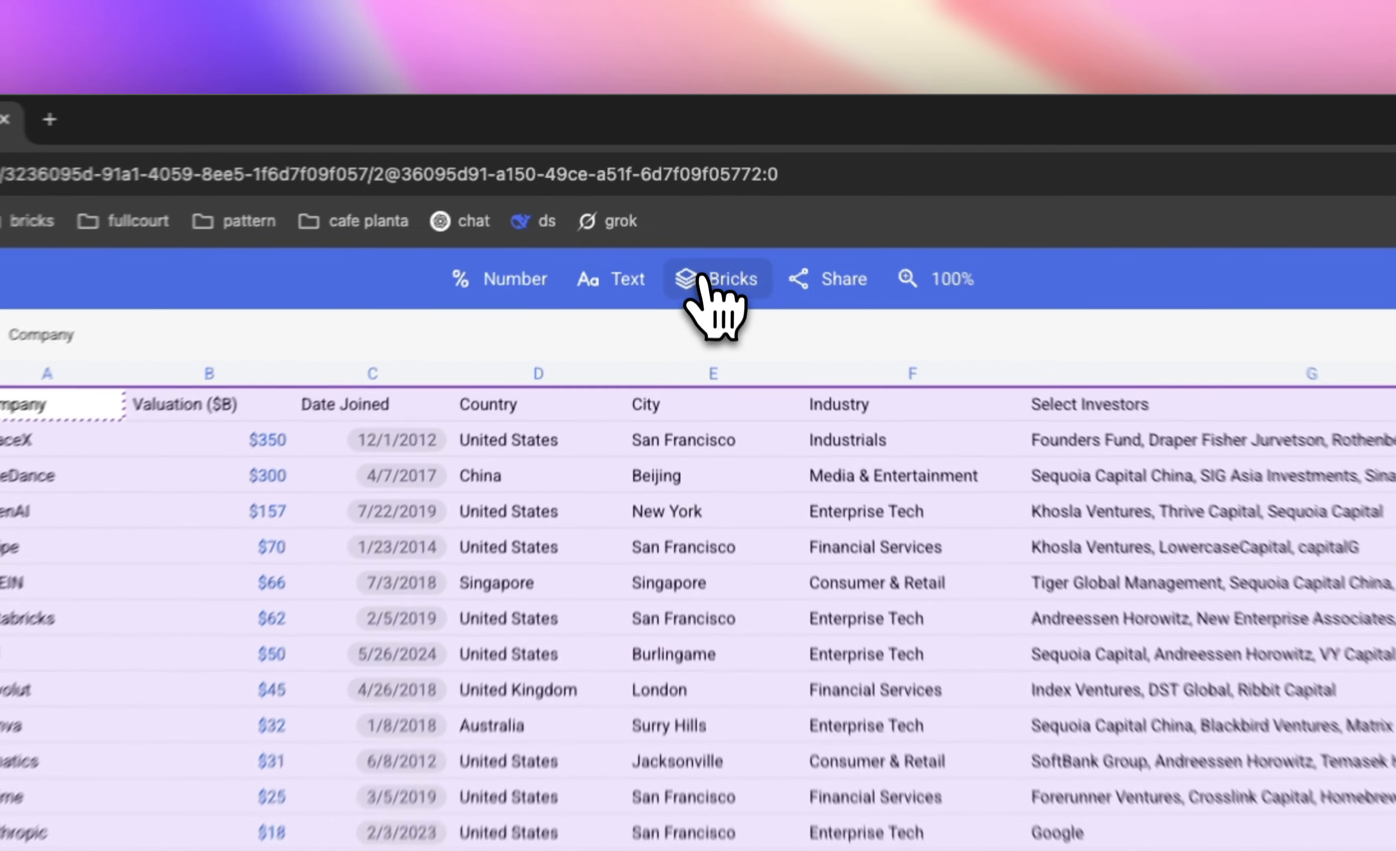
left_click(695, 197)
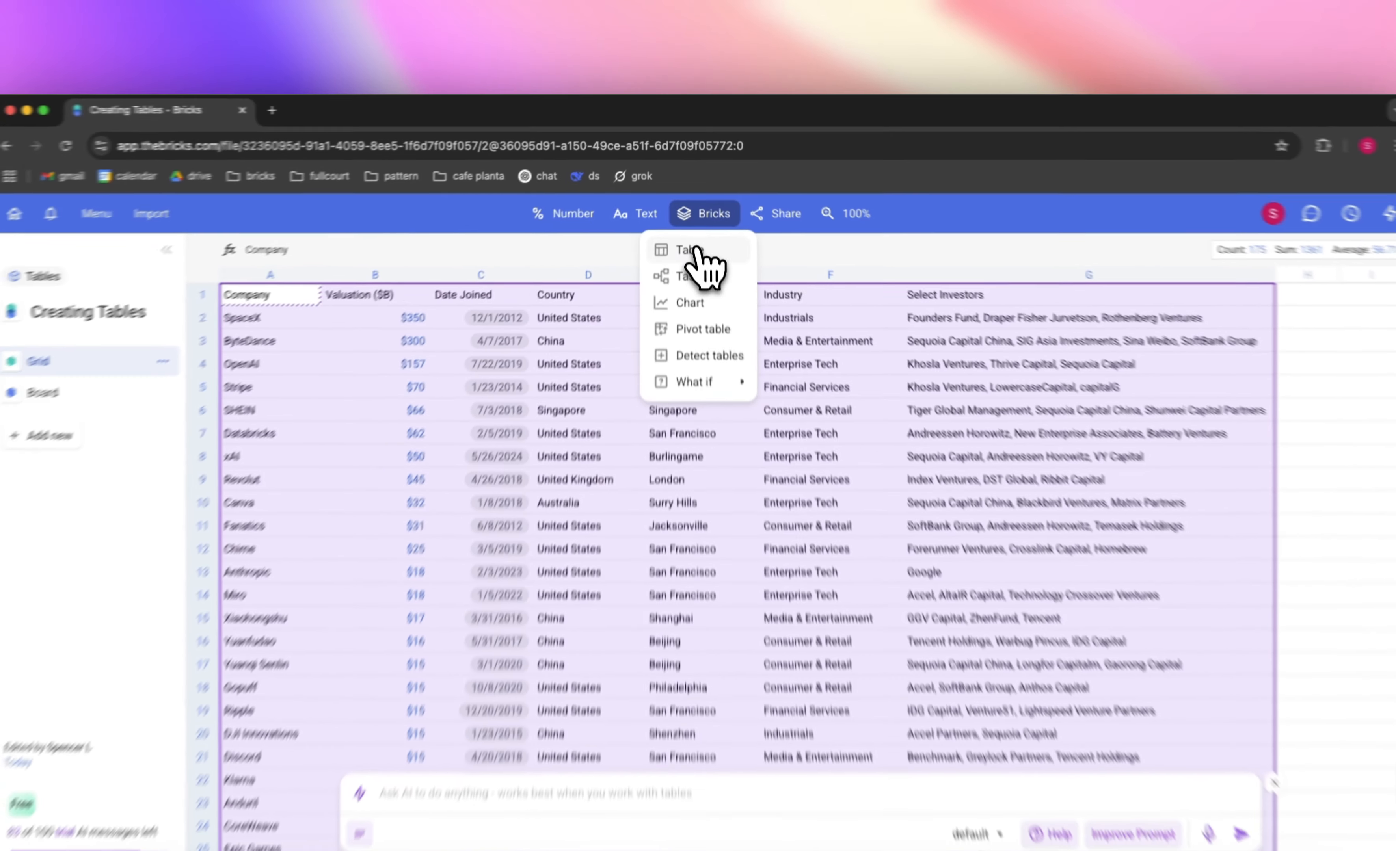
left_click(690, 359)
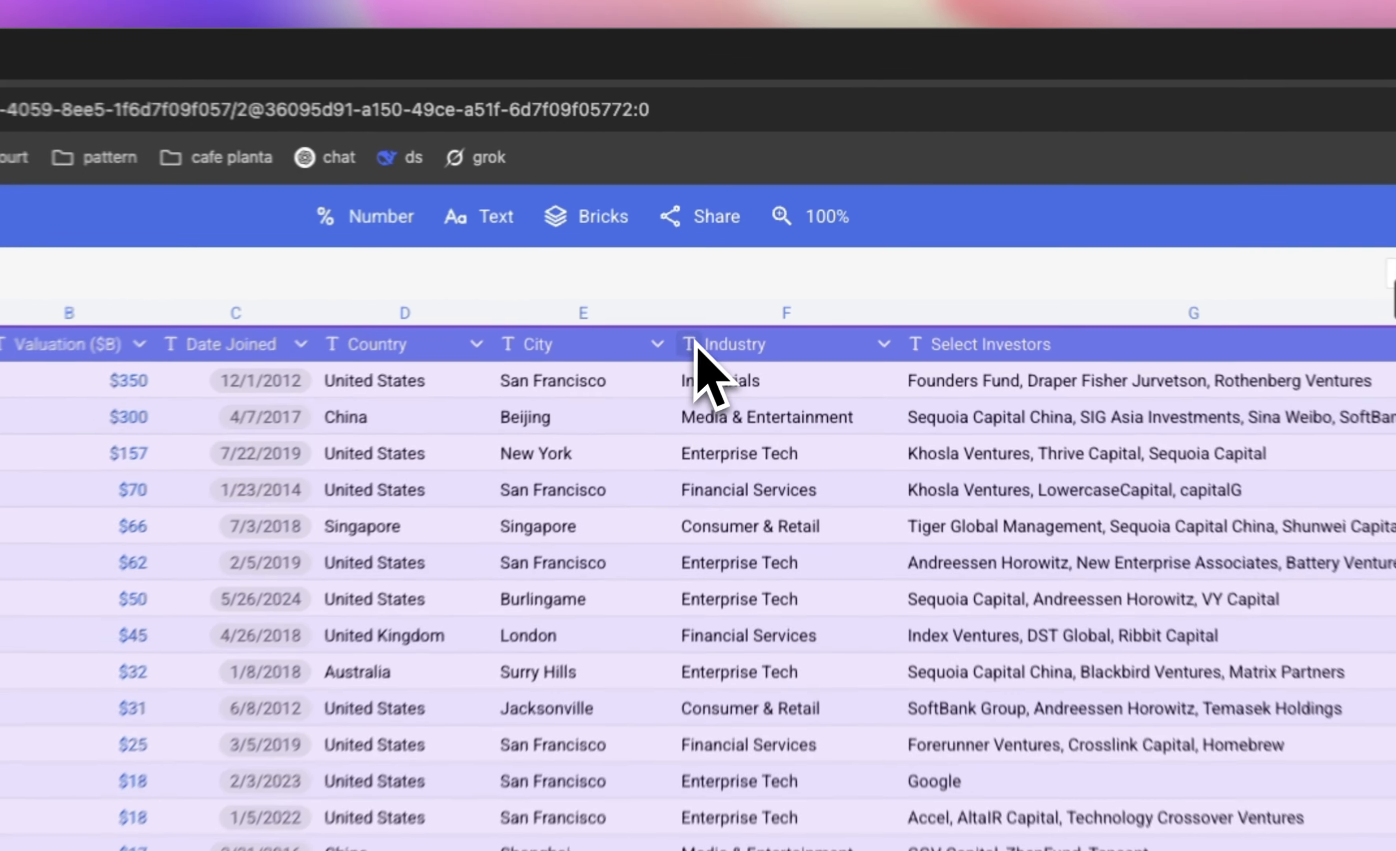
Step: Set the Industry column's type to Tags and change Stripe's industry tag to Industrials
left_click(757, 267)
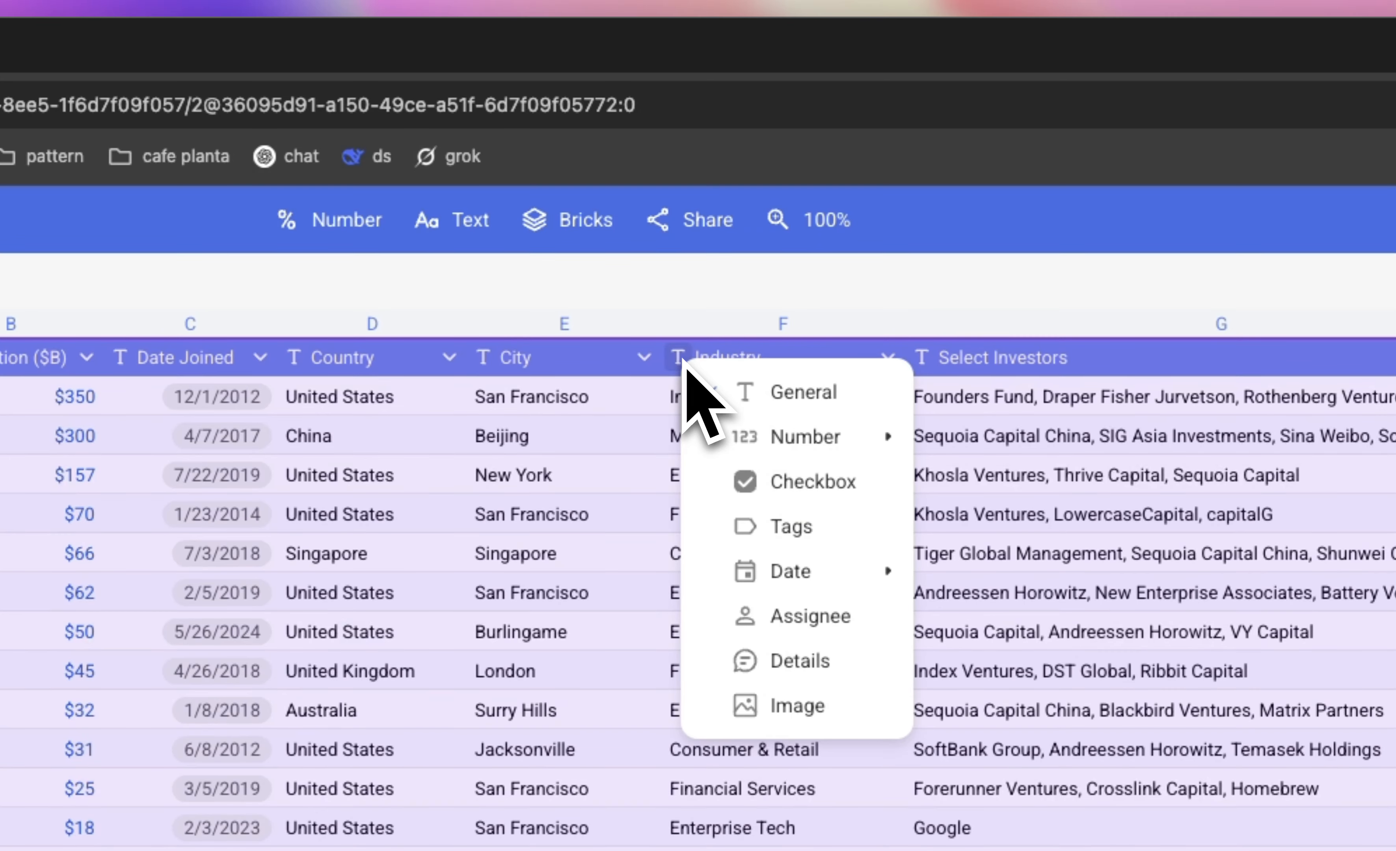
mouse_move(716, 432)
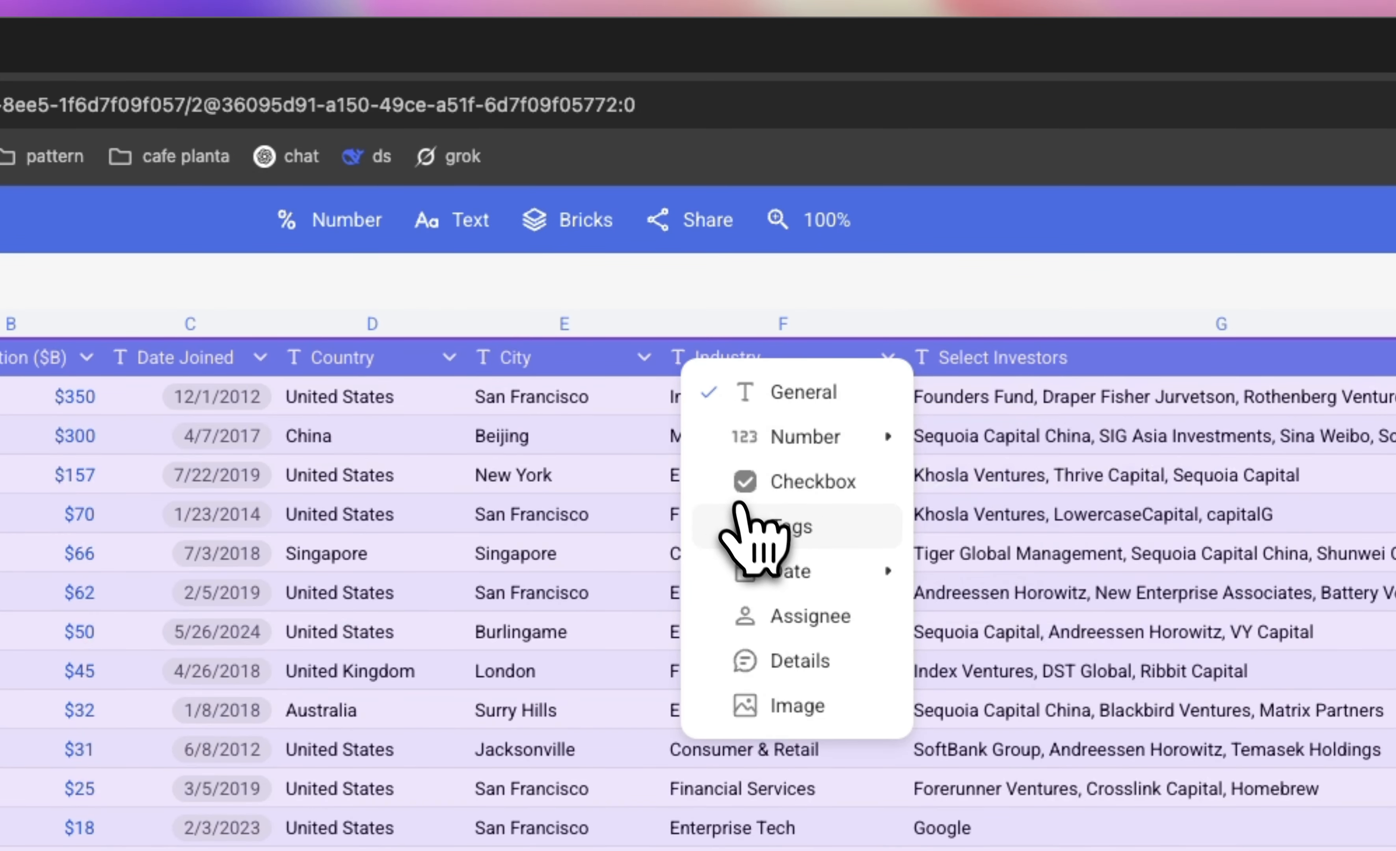
left_click(752, 527)
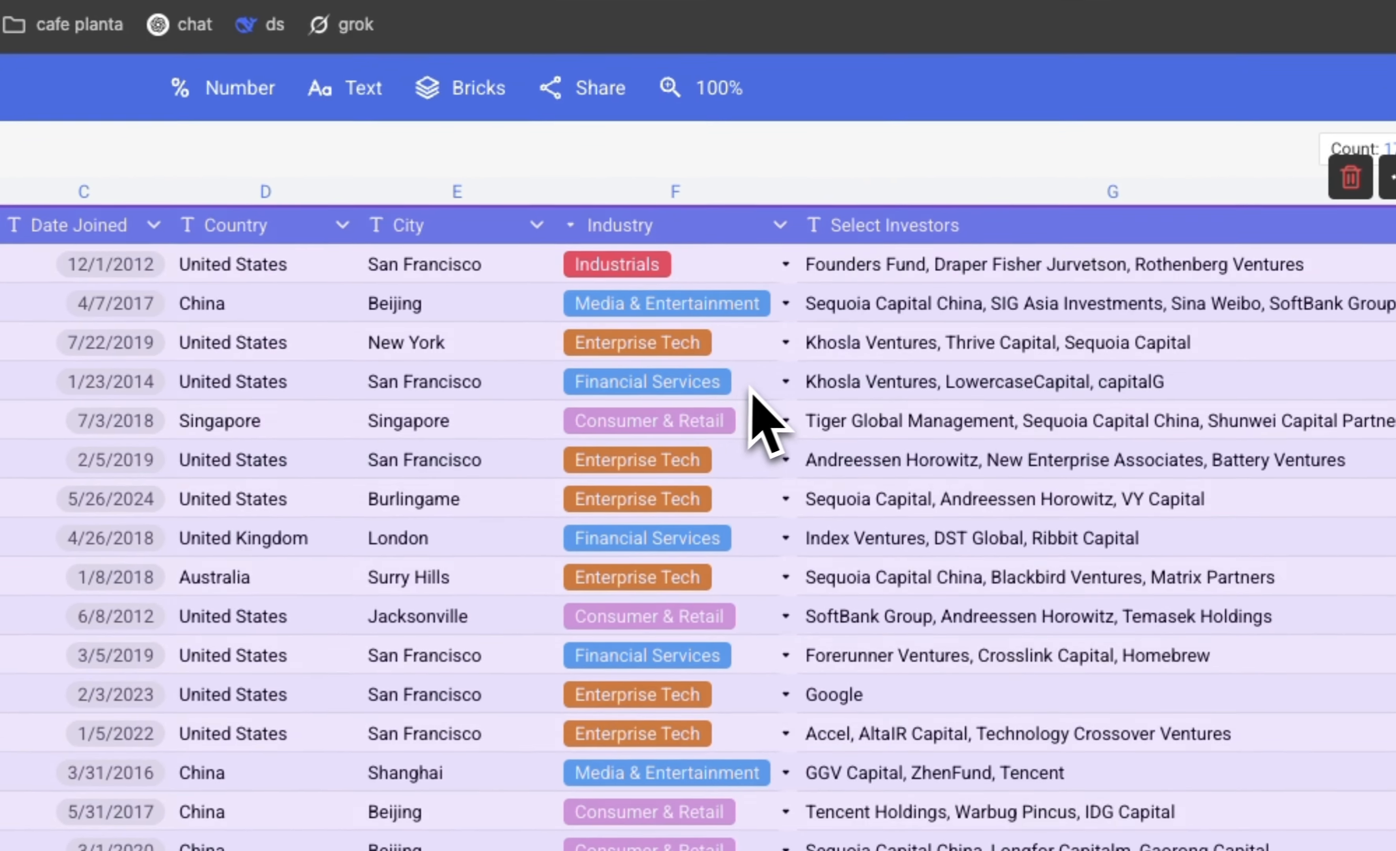
left_click(851, 345)
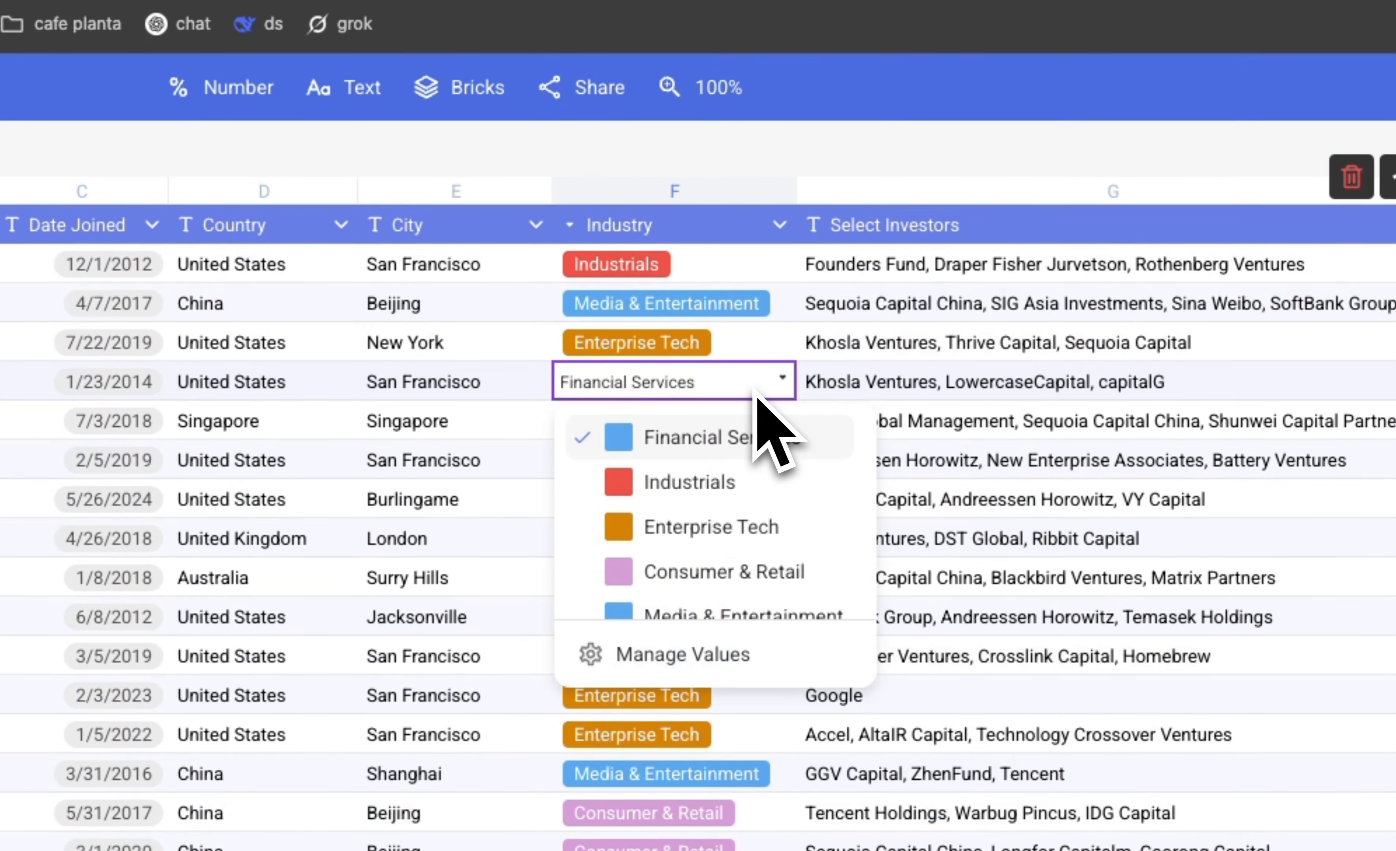
left_click(710, 482)
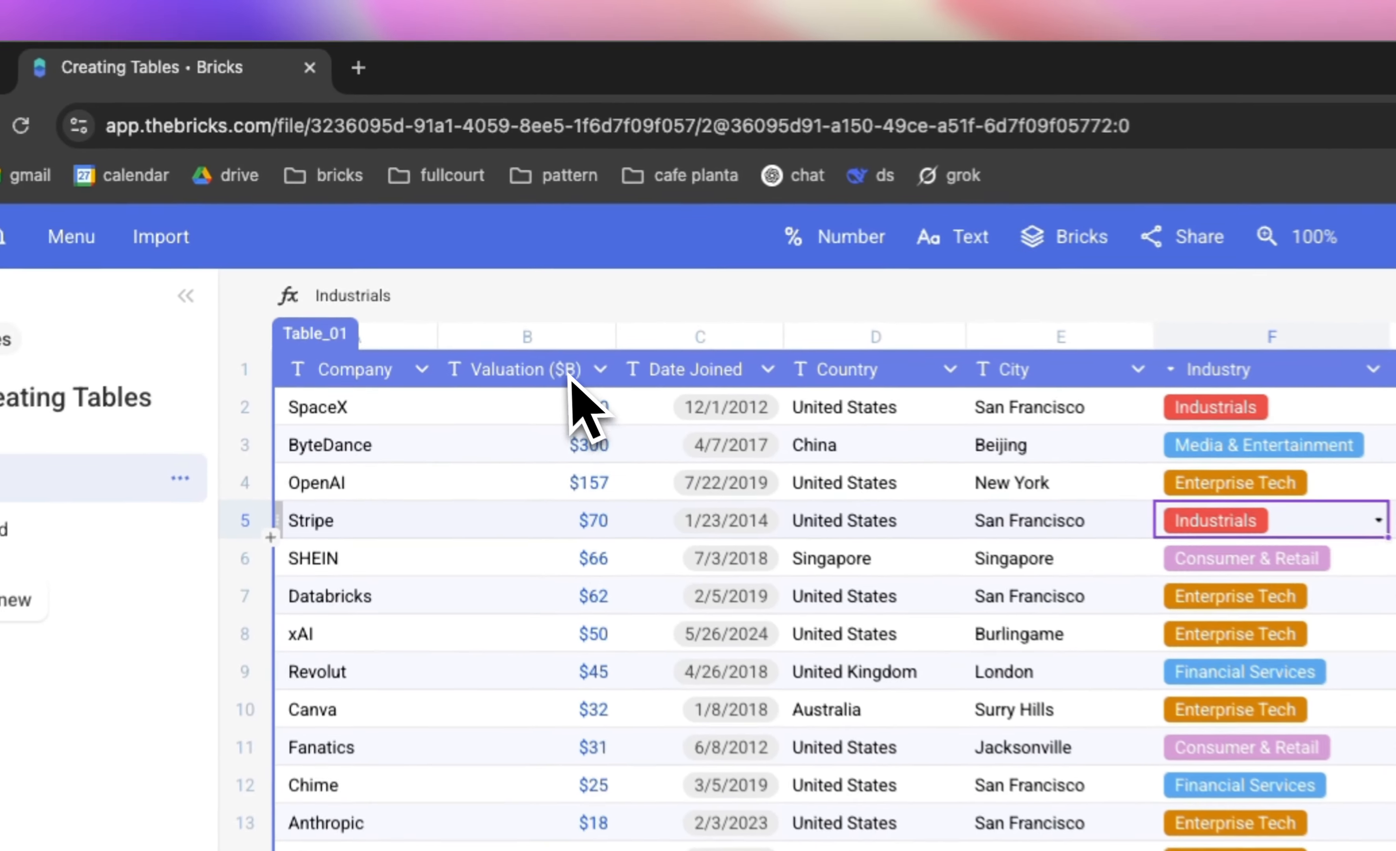
Step: Rename the Valuation ($B) column header as Valuation
left_click(447, 267)
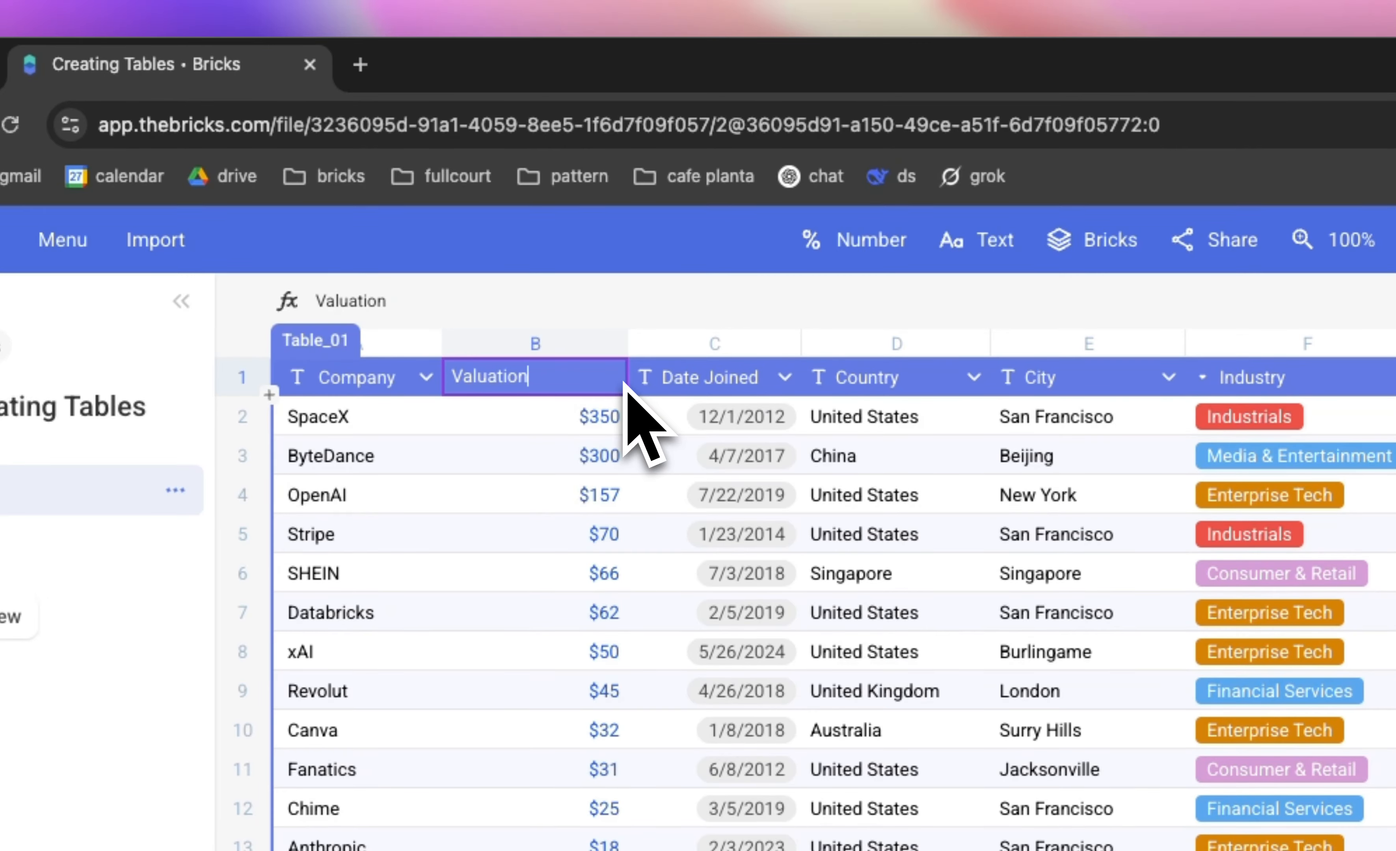
key("Return")
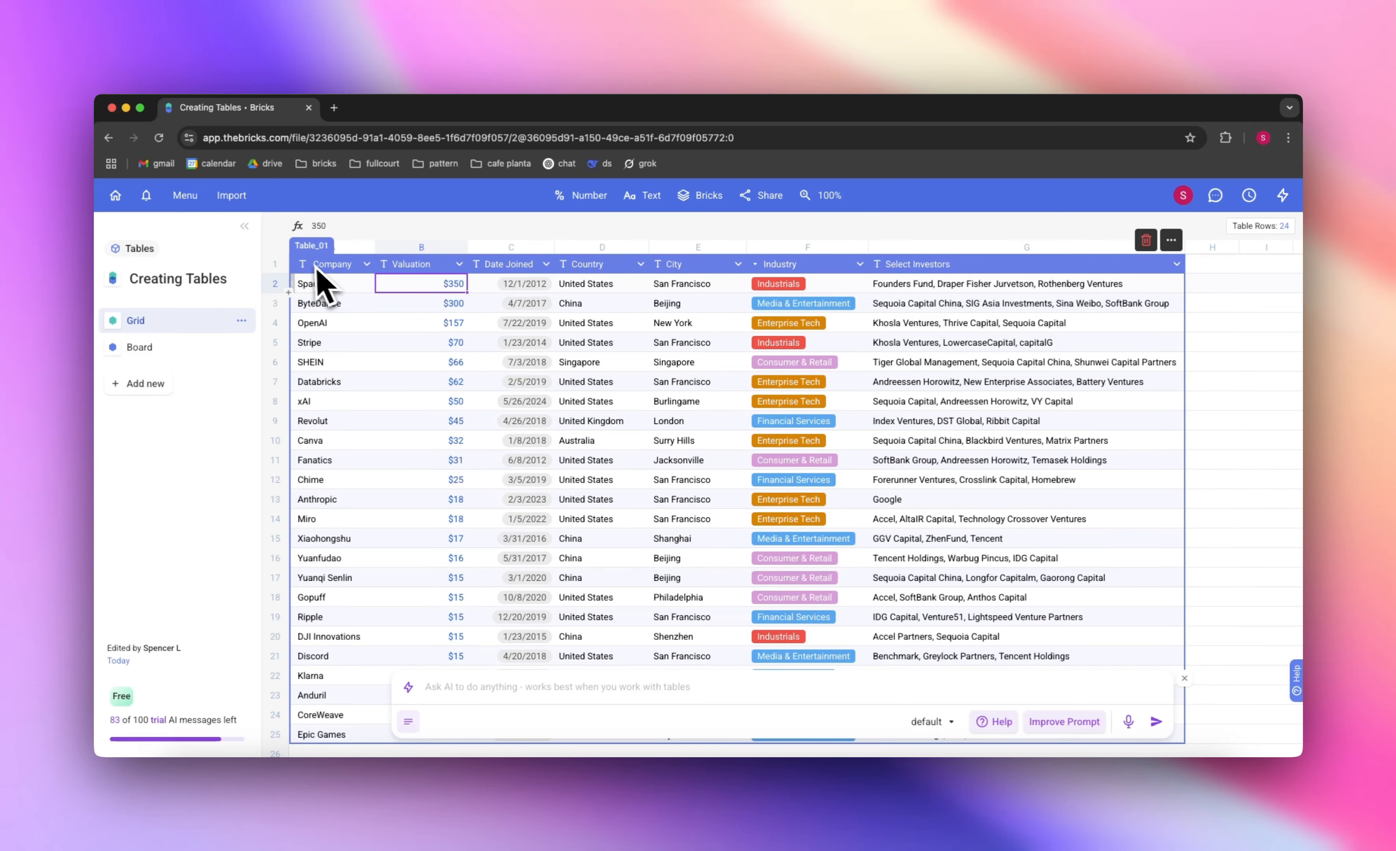
left_click(344, 246)
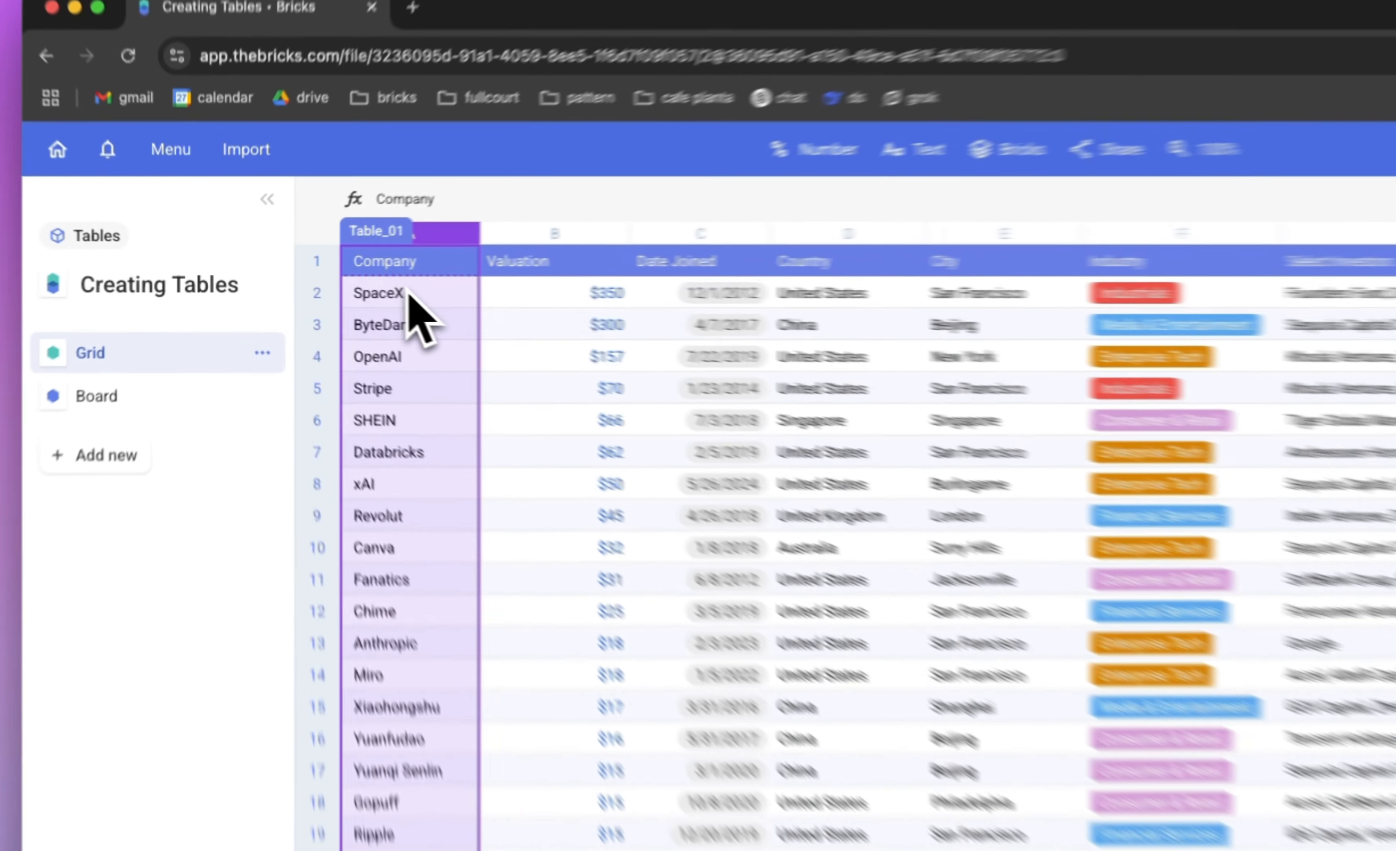
left_click(324, 303)
left_click(304, 265)
left_click(475, 292)
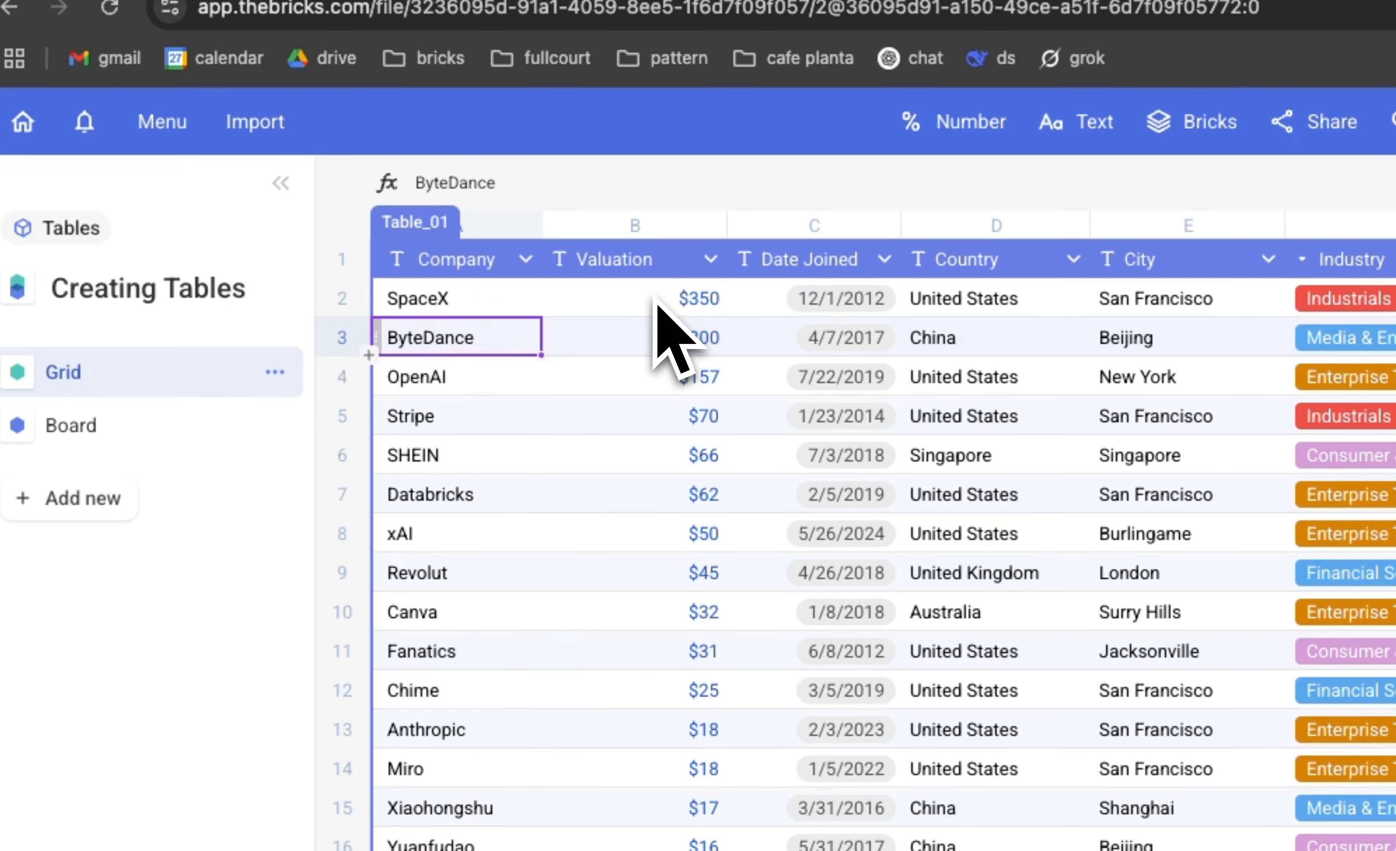
Step: Set the Valuation column's type to the Currency number format
left_click(562, 259)
mouse_move(667, 338)
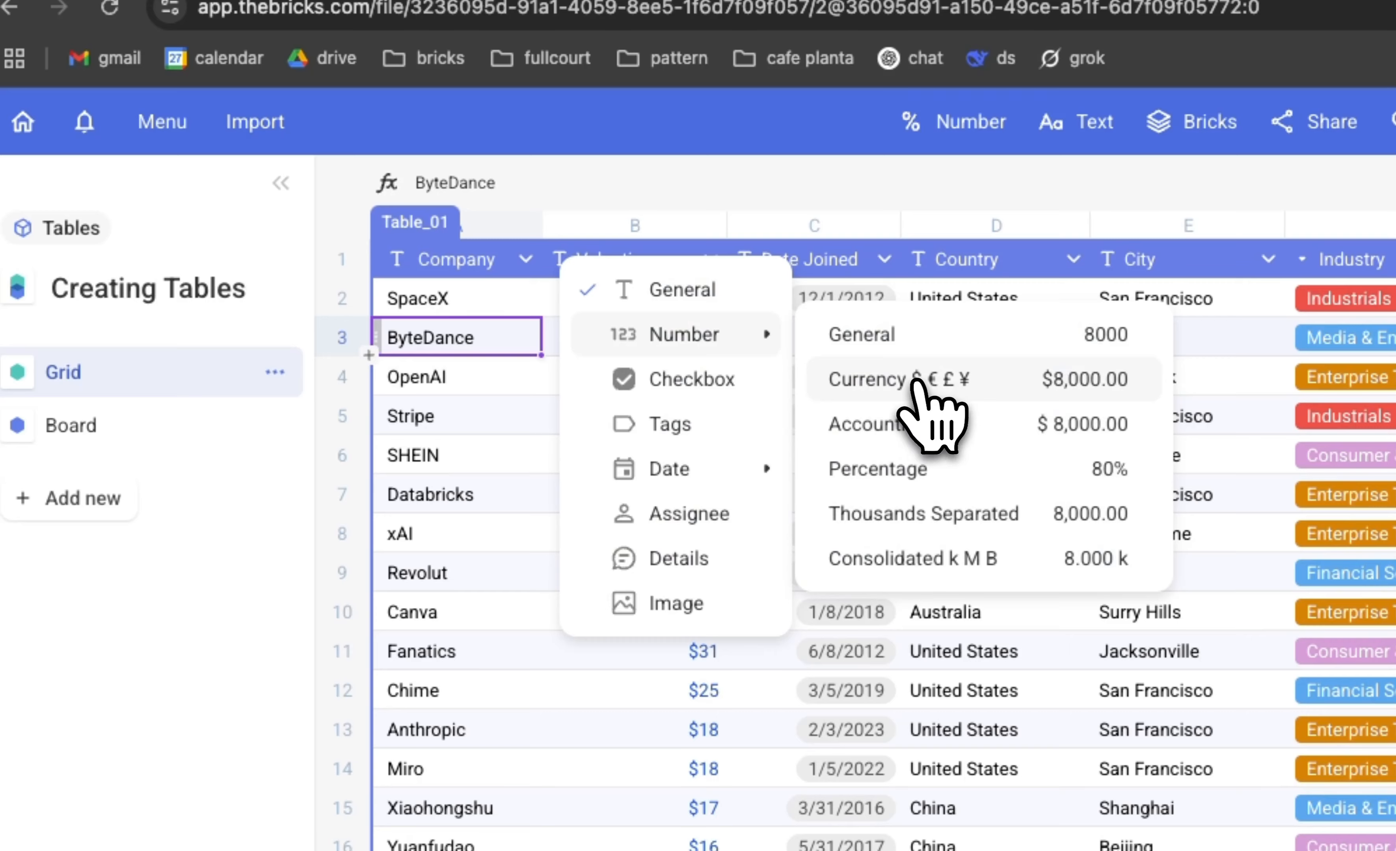
left_click(920, 379)
left_click(866, 381)
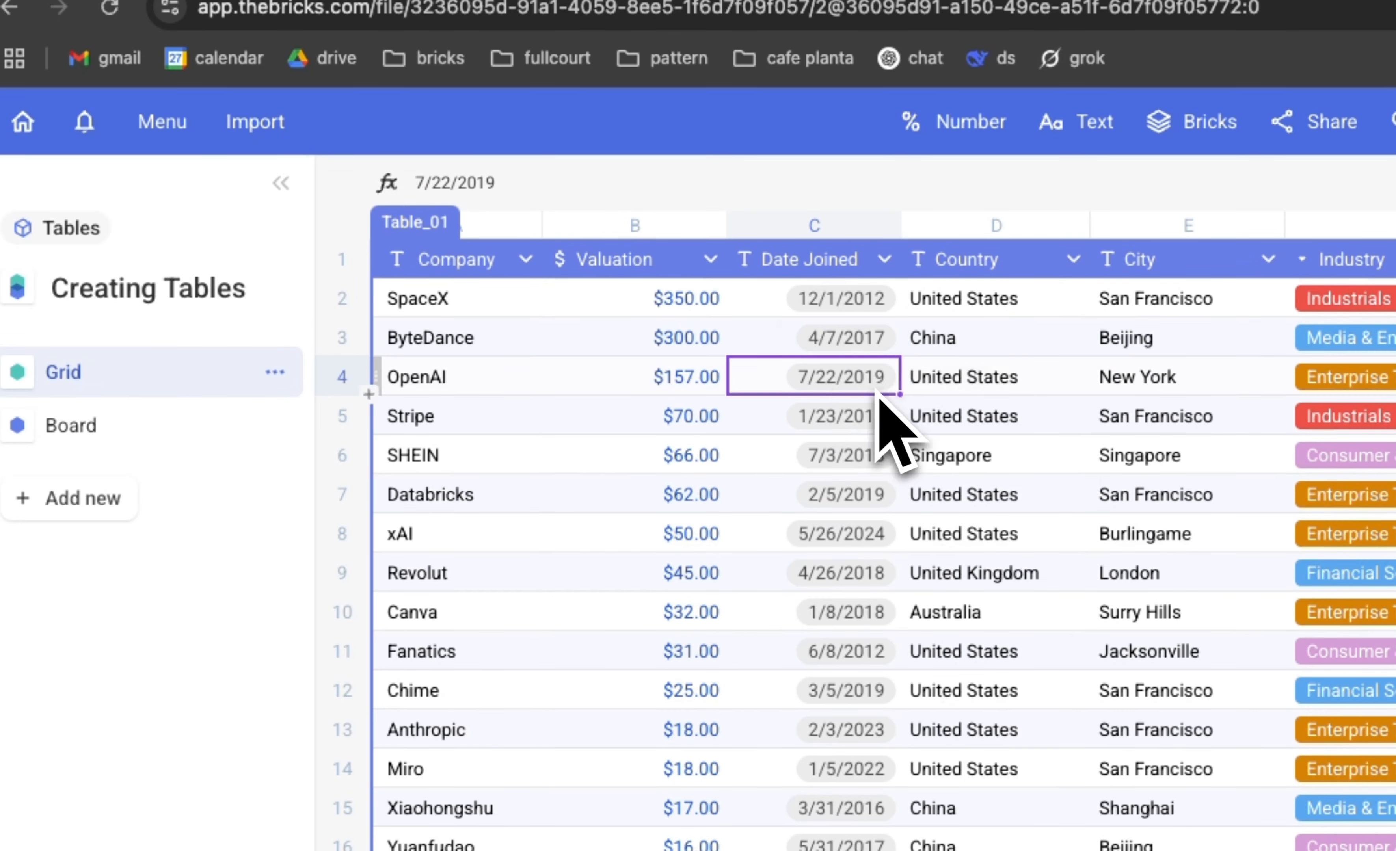
Step: Set the Date Joined column's type to Date with the MM/DD/YYYY format
left_click(745, 259)
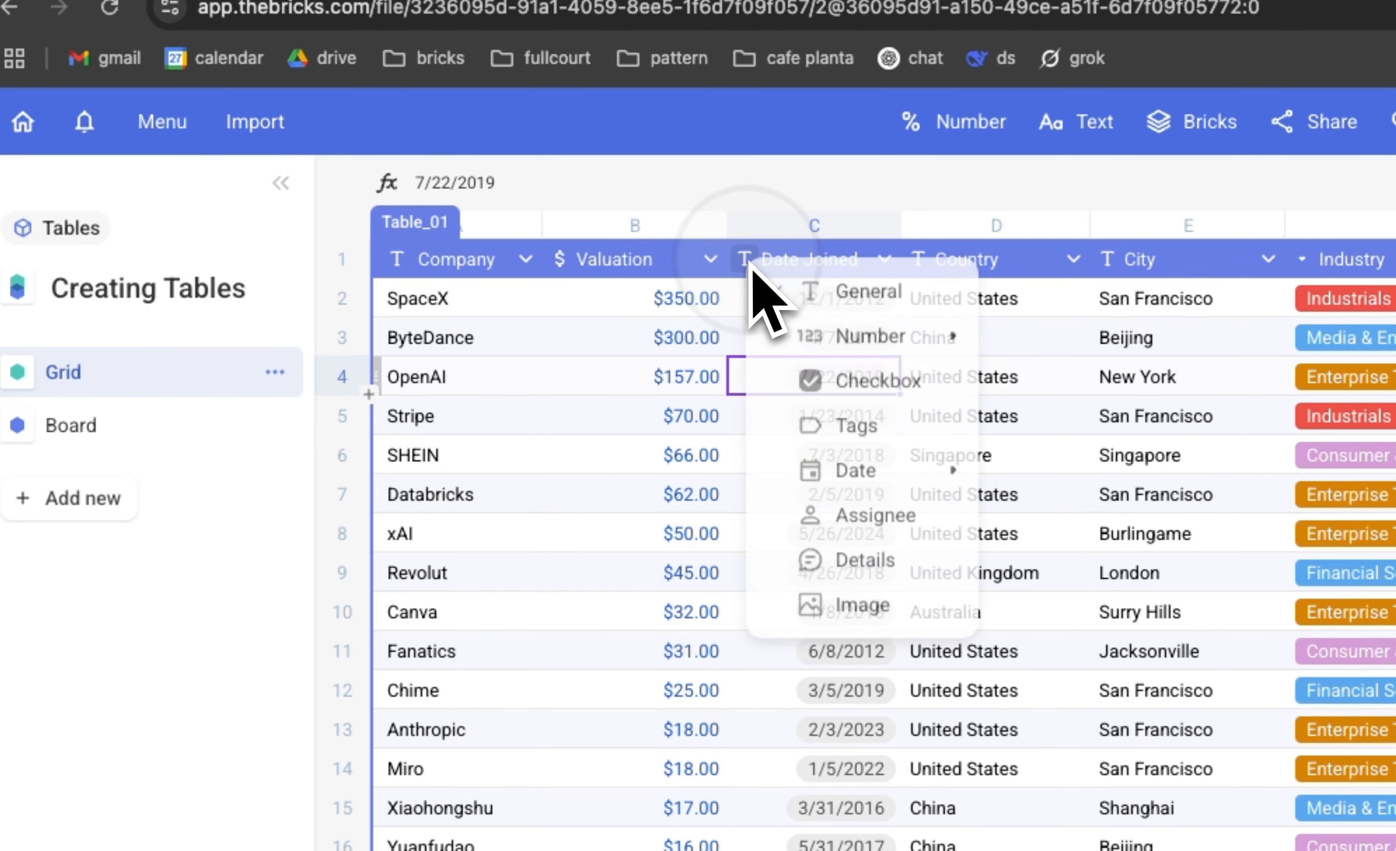
mouse_move(844, 347)
mouse_move(874, 475)
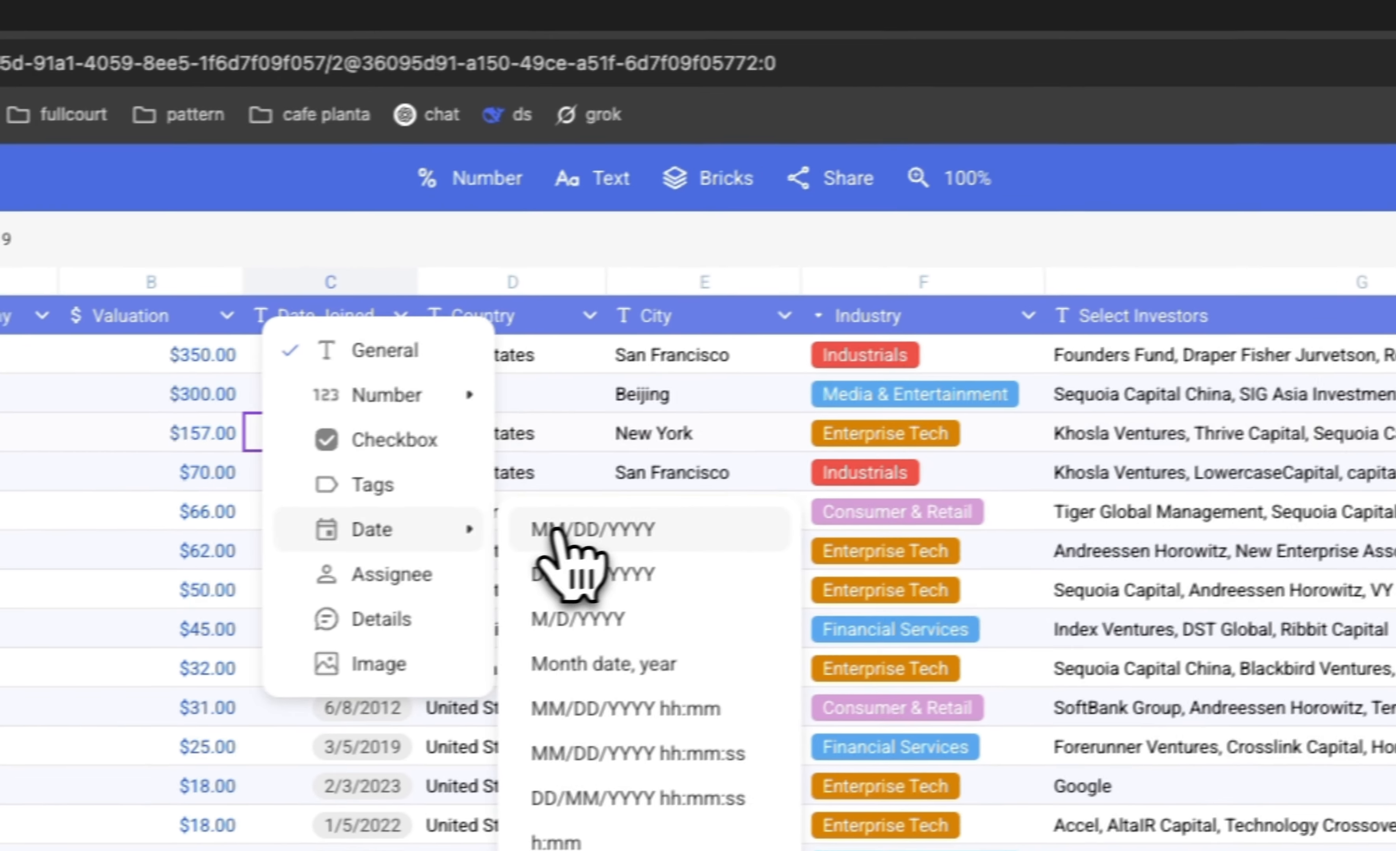
left_click(573, 535)
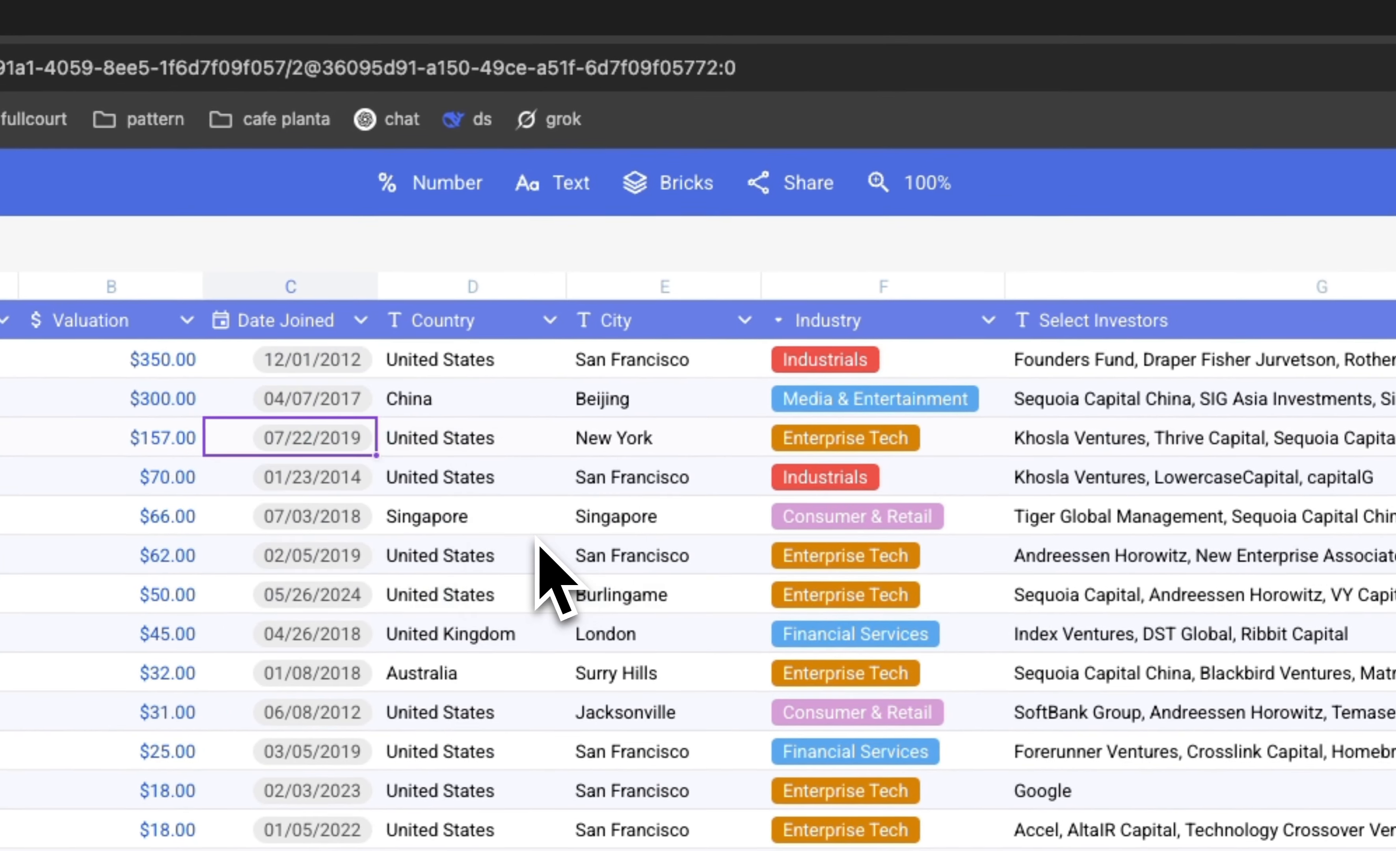
Step: Set the type of both the Country and City columns to Tags
left_click(434, 316)
left_click(515, 491)
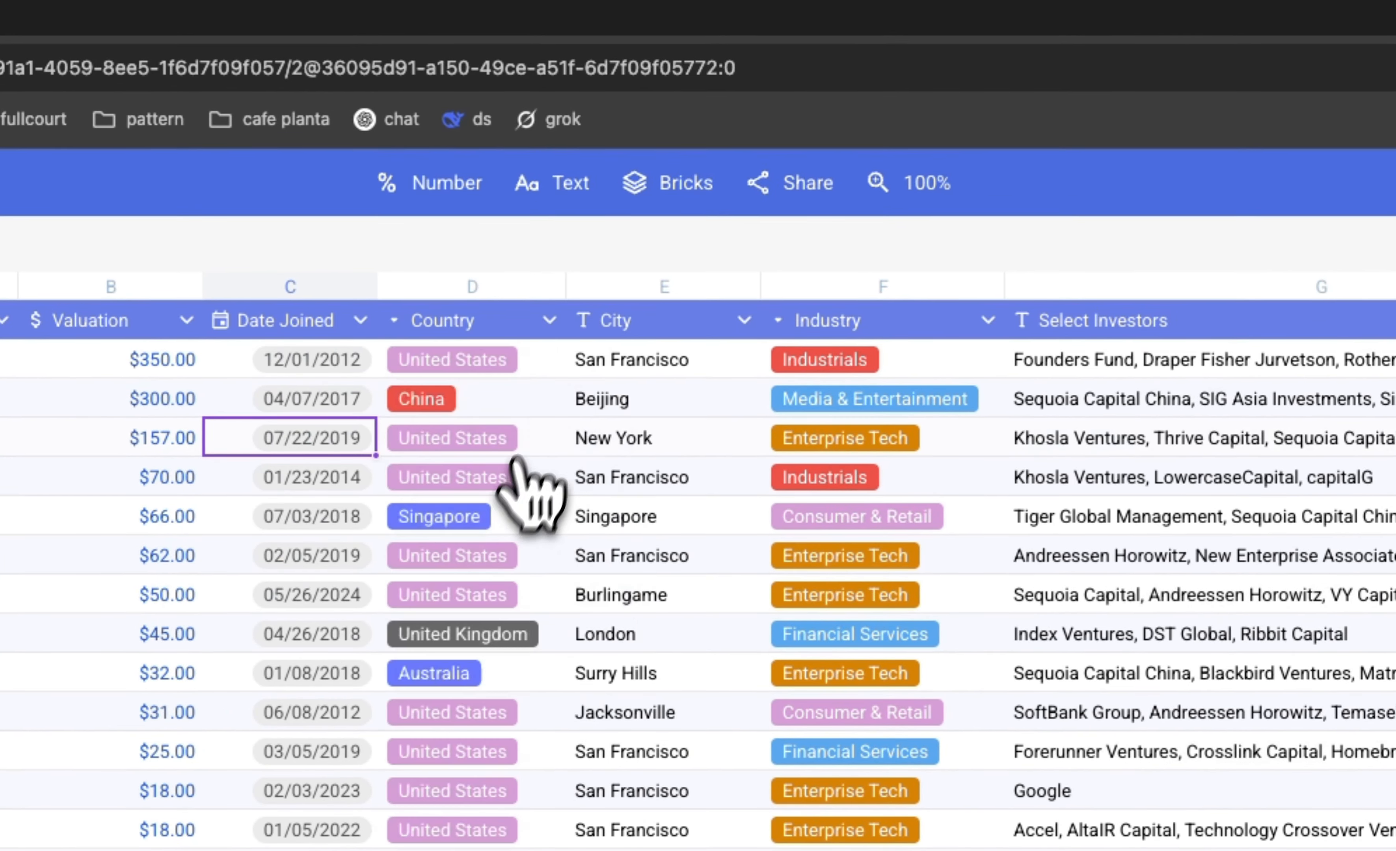
left_click(583, 318)
left_click(668, 484)
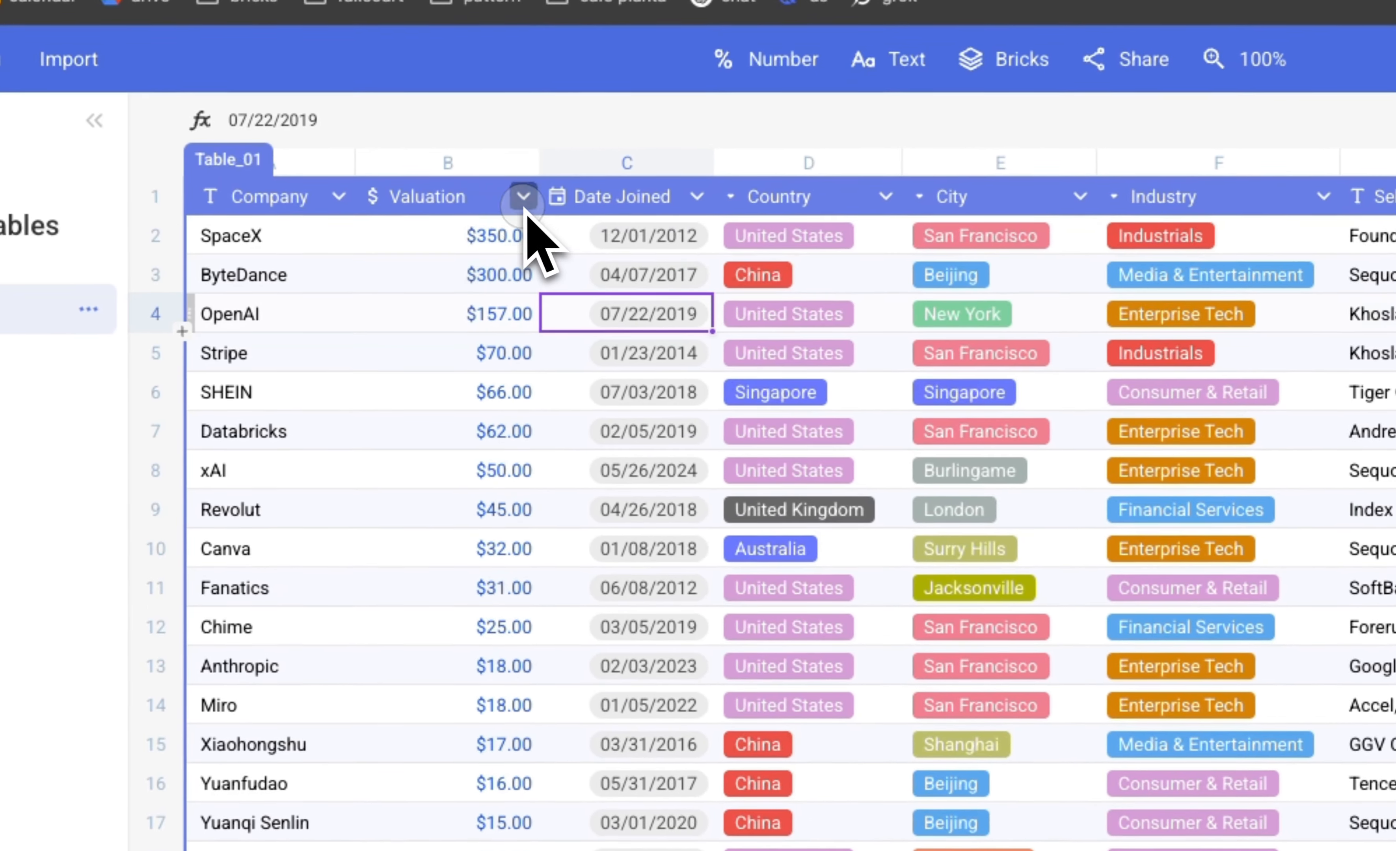
Step: Sort the table by Valuation in ascending order, and re-sort it in descending order
left_click(458, 264)
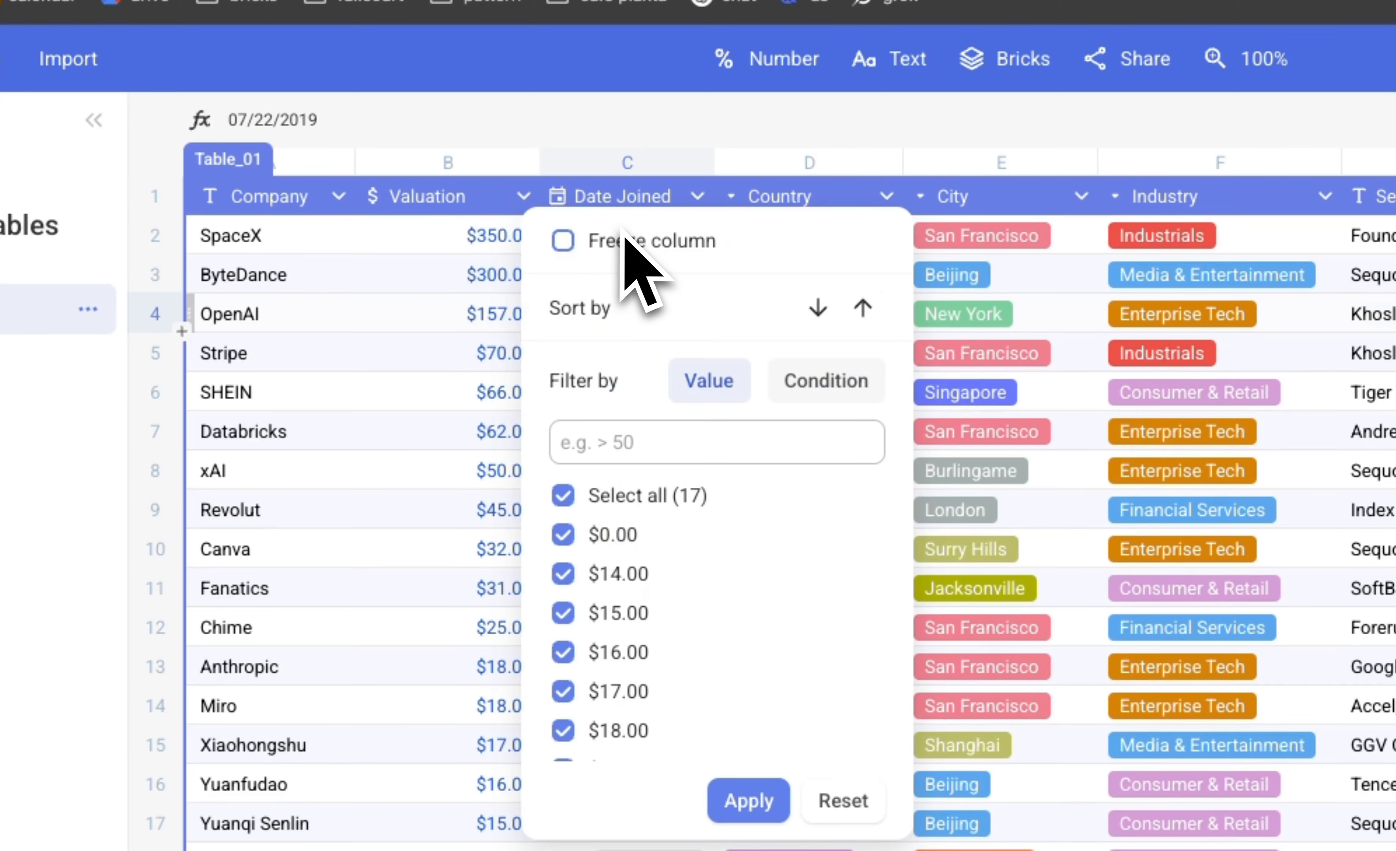
left_click(863, 309)
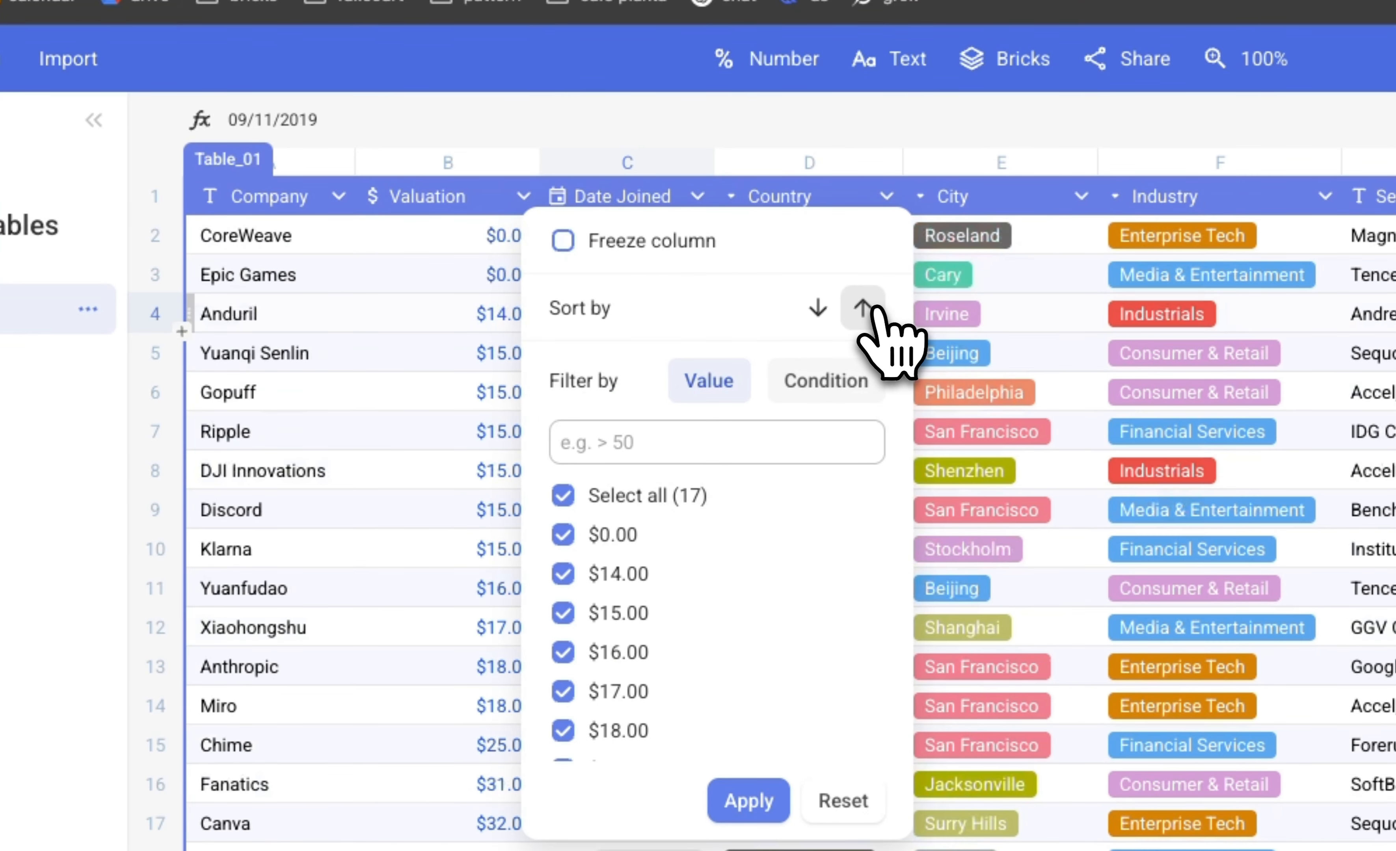
left_click(819, 312)
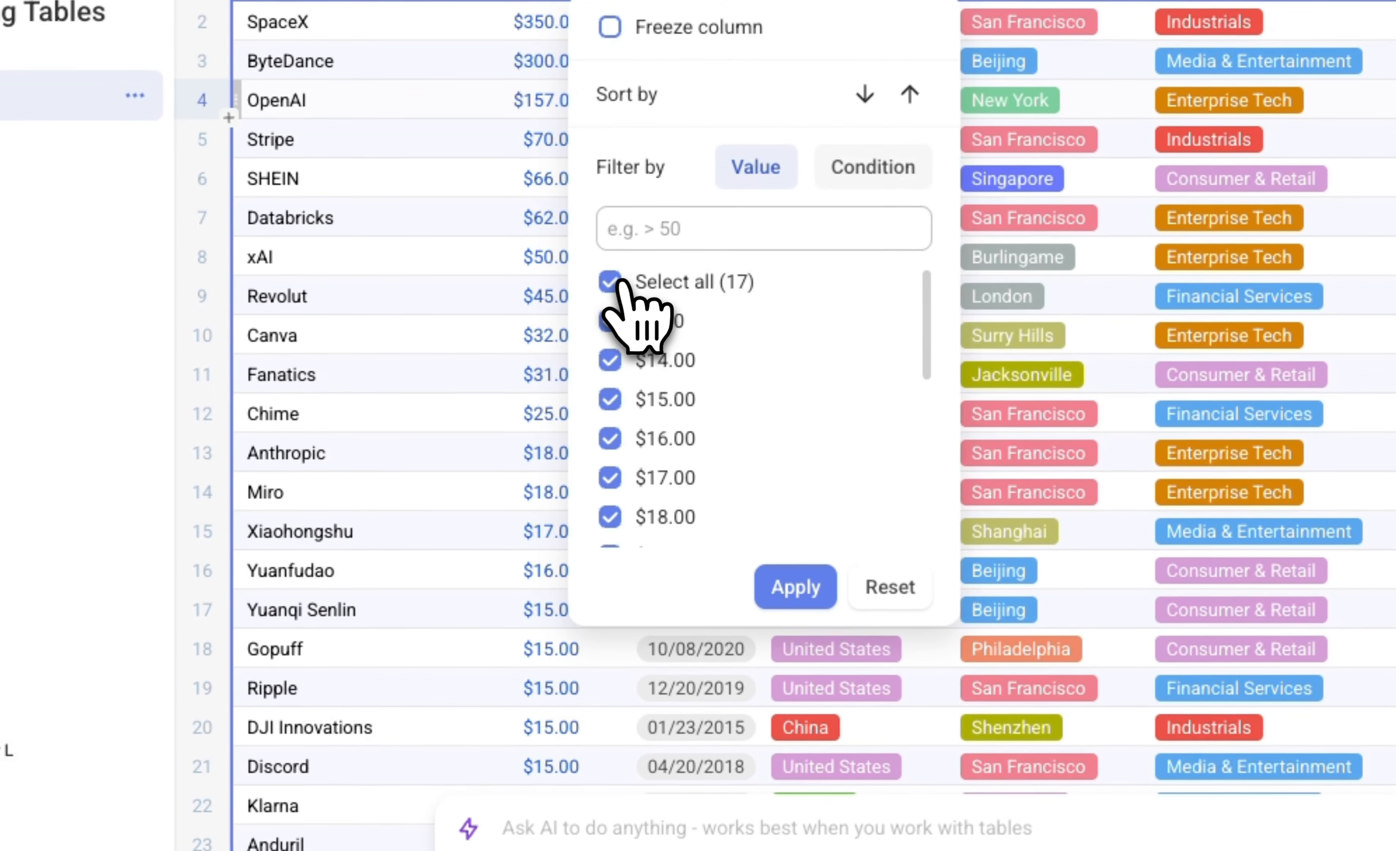
Step: Filter the Valuation column by value to only $17.00, $18.00 and $25.00
left_click(583, 404)
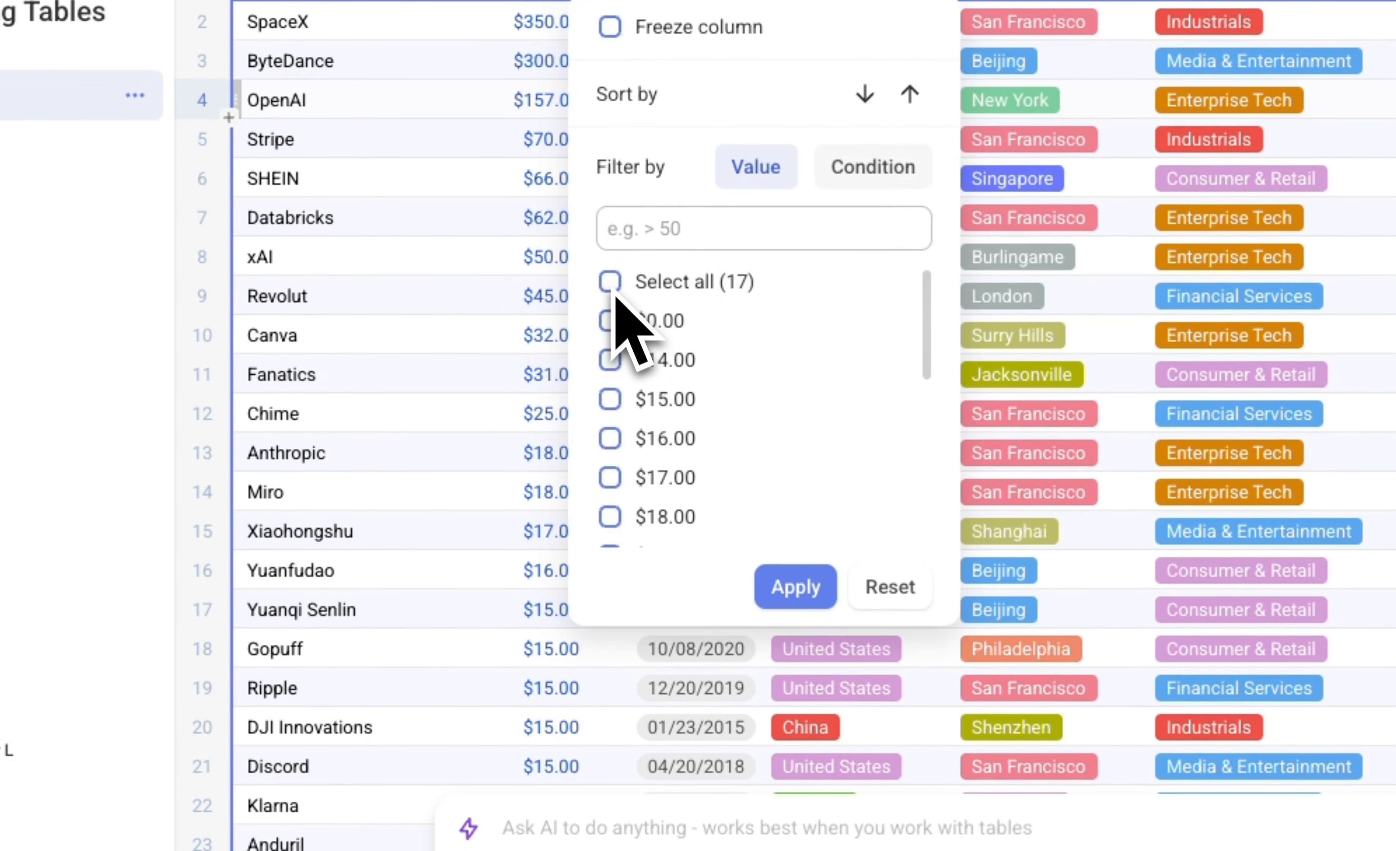
scroll(659, 430, "down", 3)
left_click(611, 368)
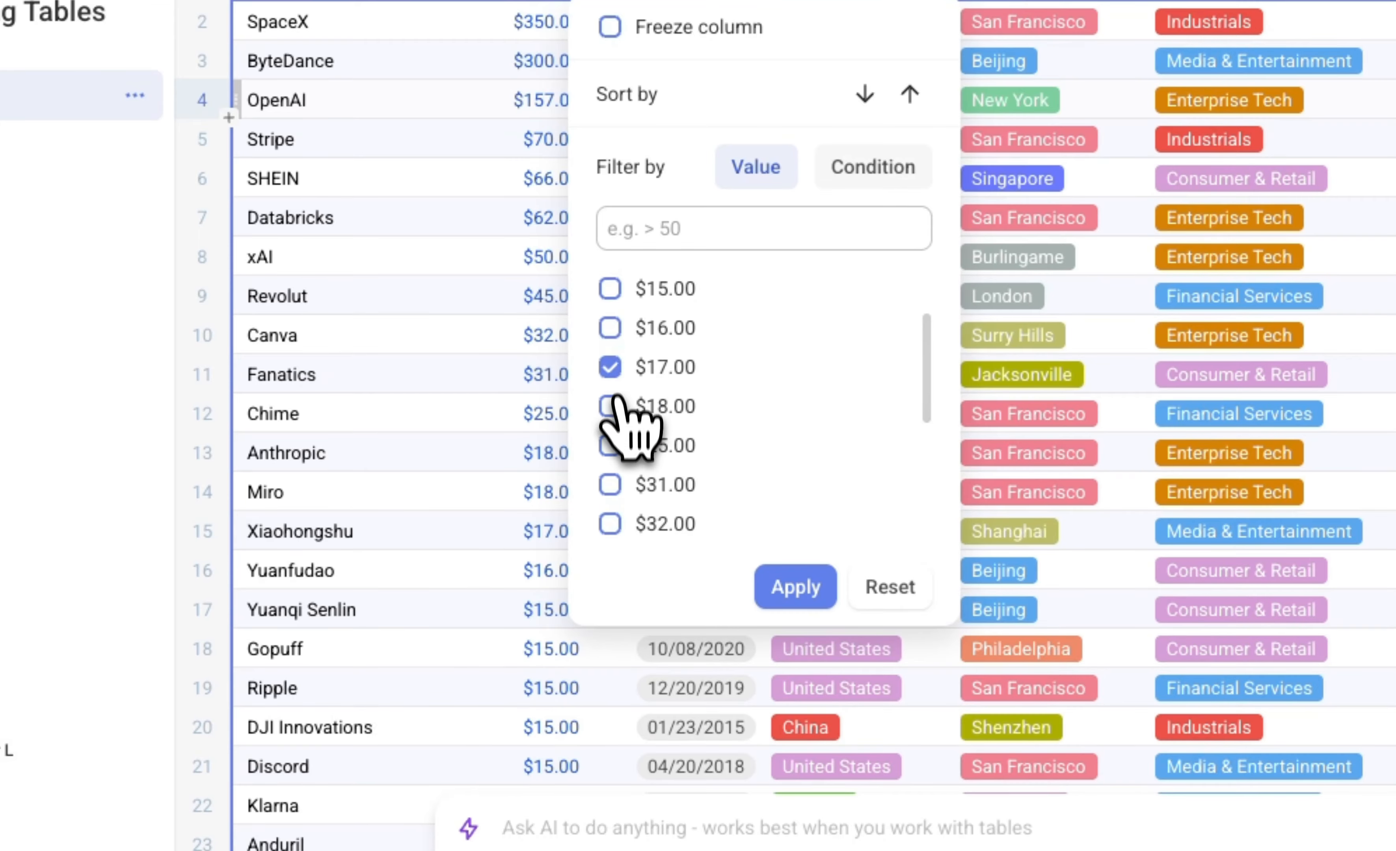
left_click(612, 407)
left_click(614, 446)
left_click(795, 587)
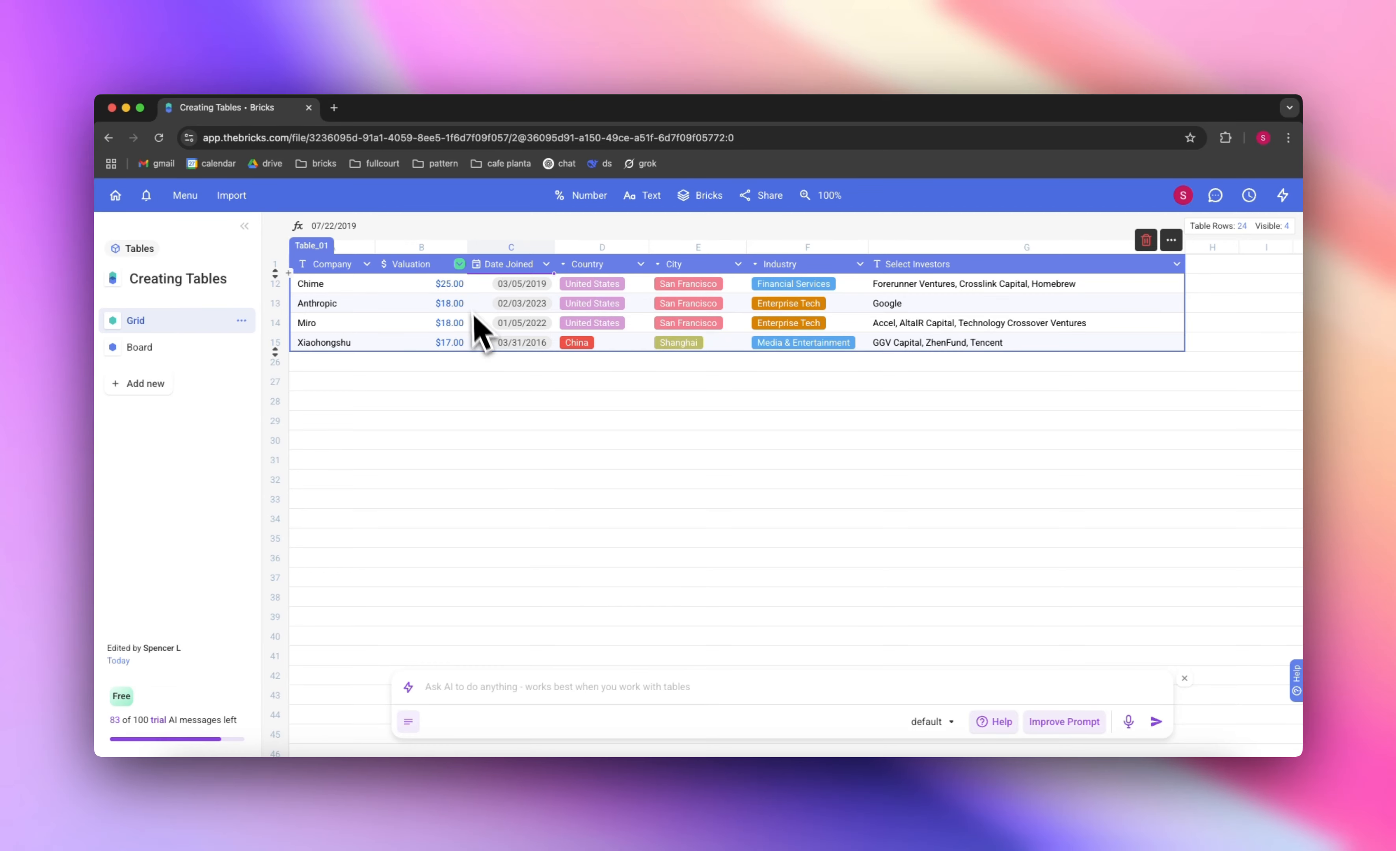
Step: Clear the value filter on the Valuation column
left_click(461, 269)
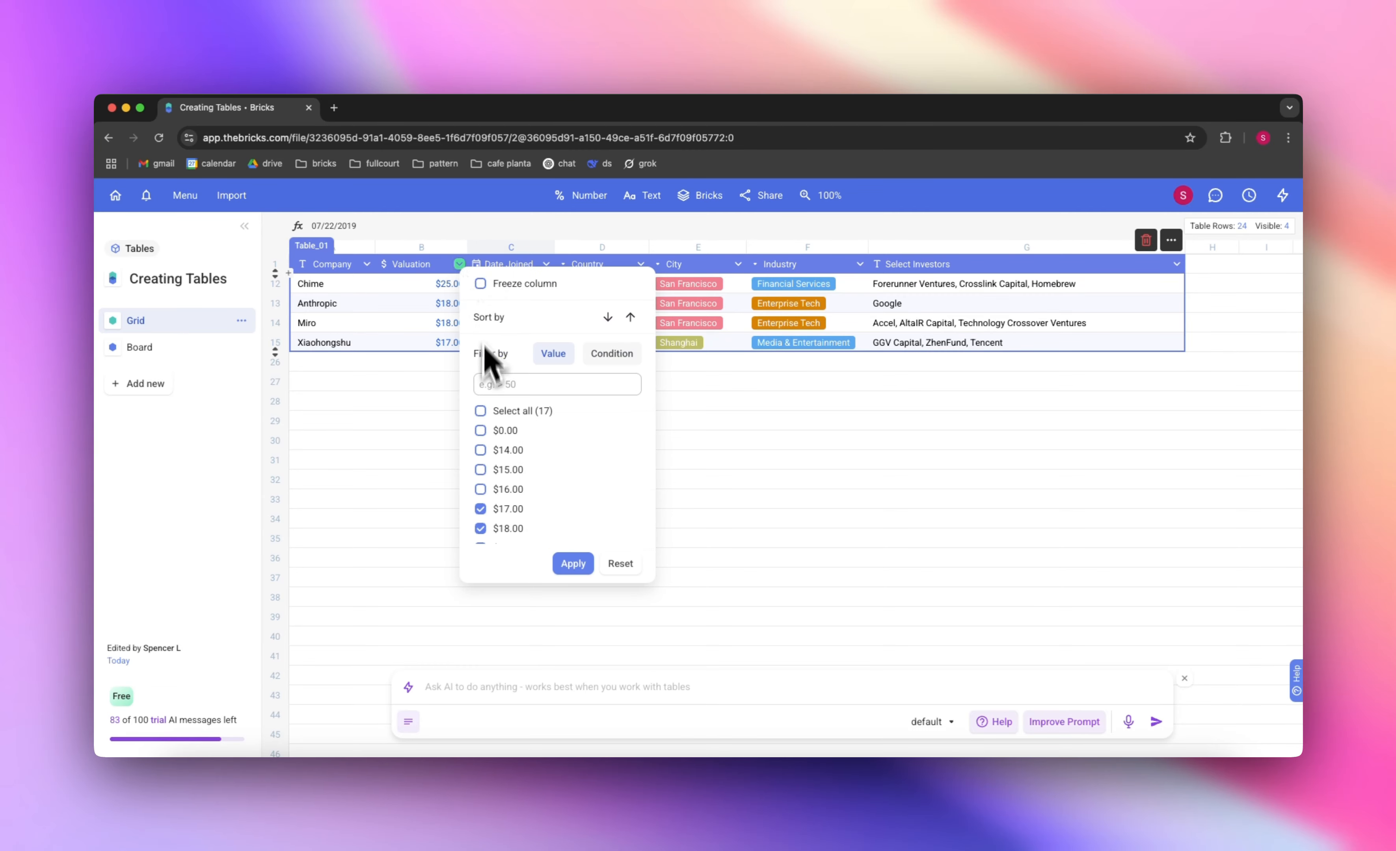
left_click(572, 564)
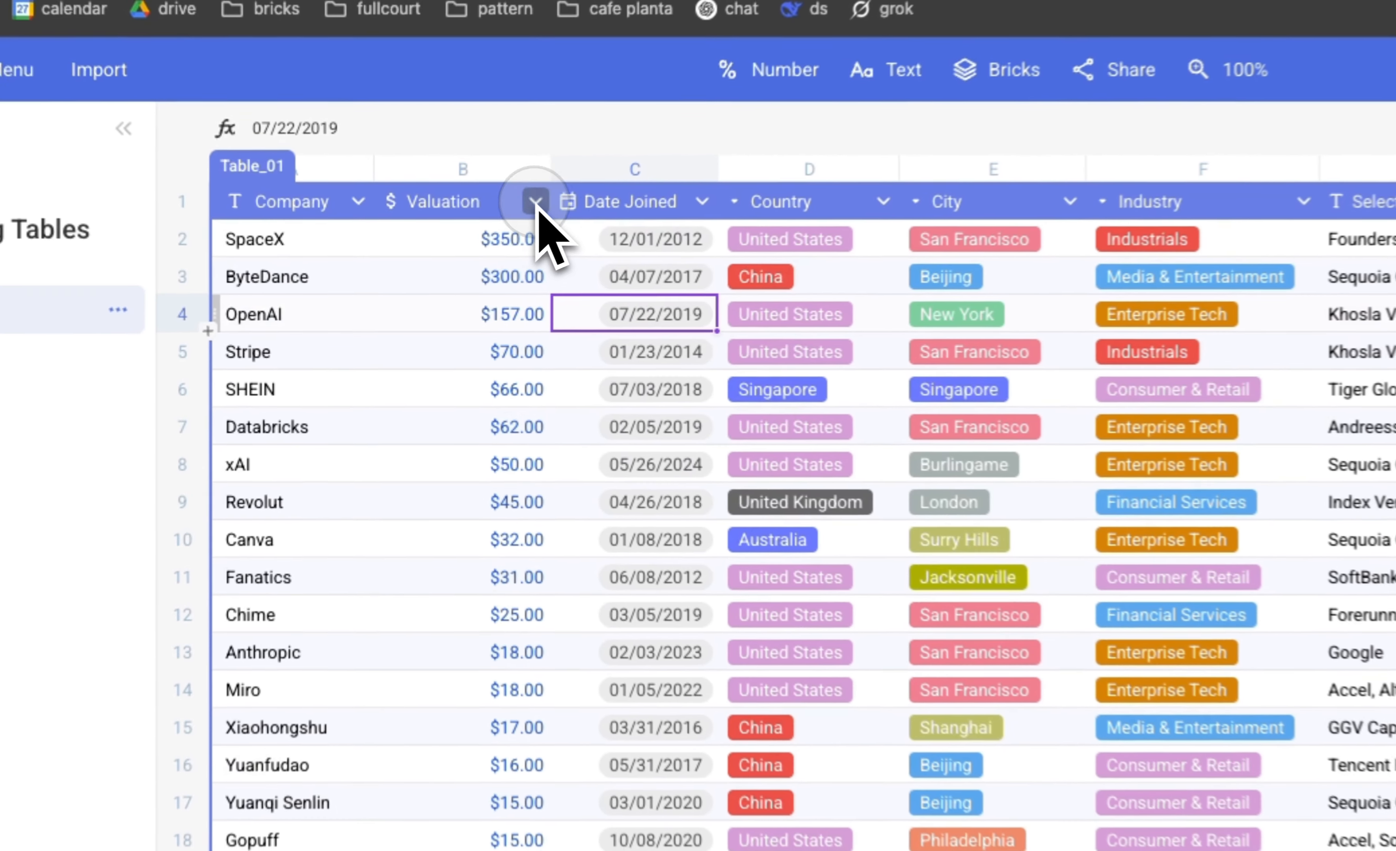
Step: Filter the Valuation column by a Greater or equal condition with the value 10
left_click(459, 264)
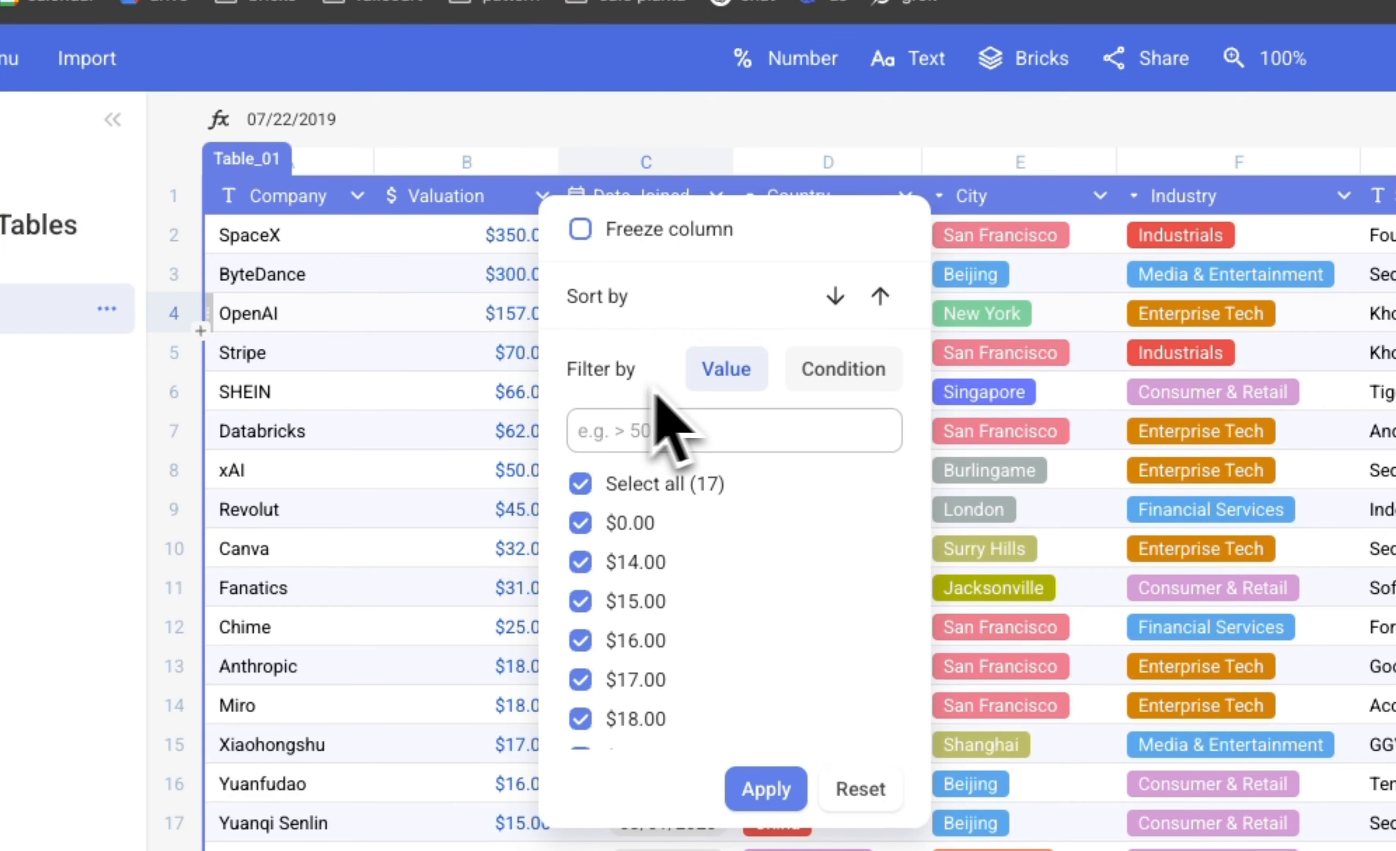
left_click(851, 373)
left_click(760, 432)
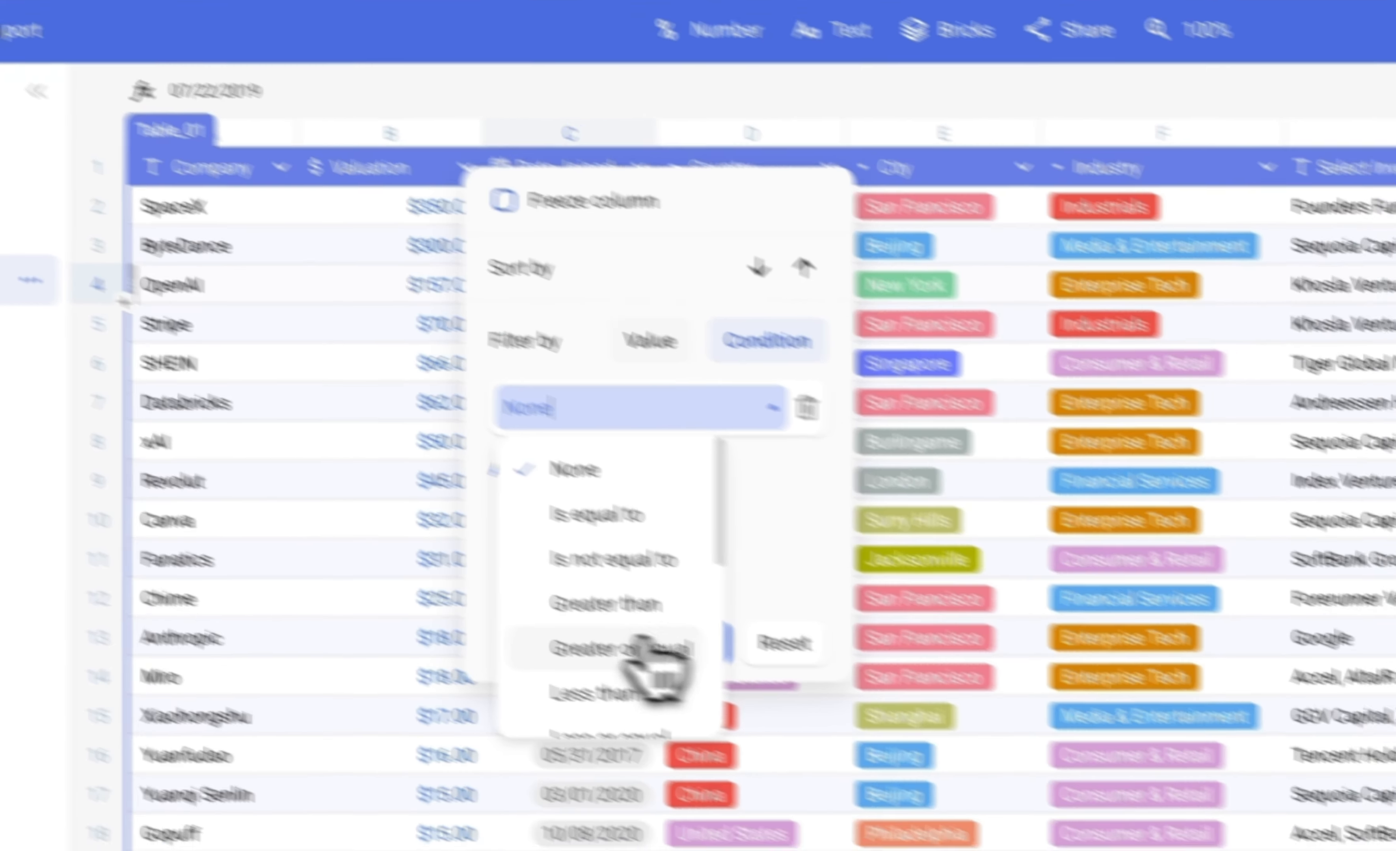
left_click(704, 674)
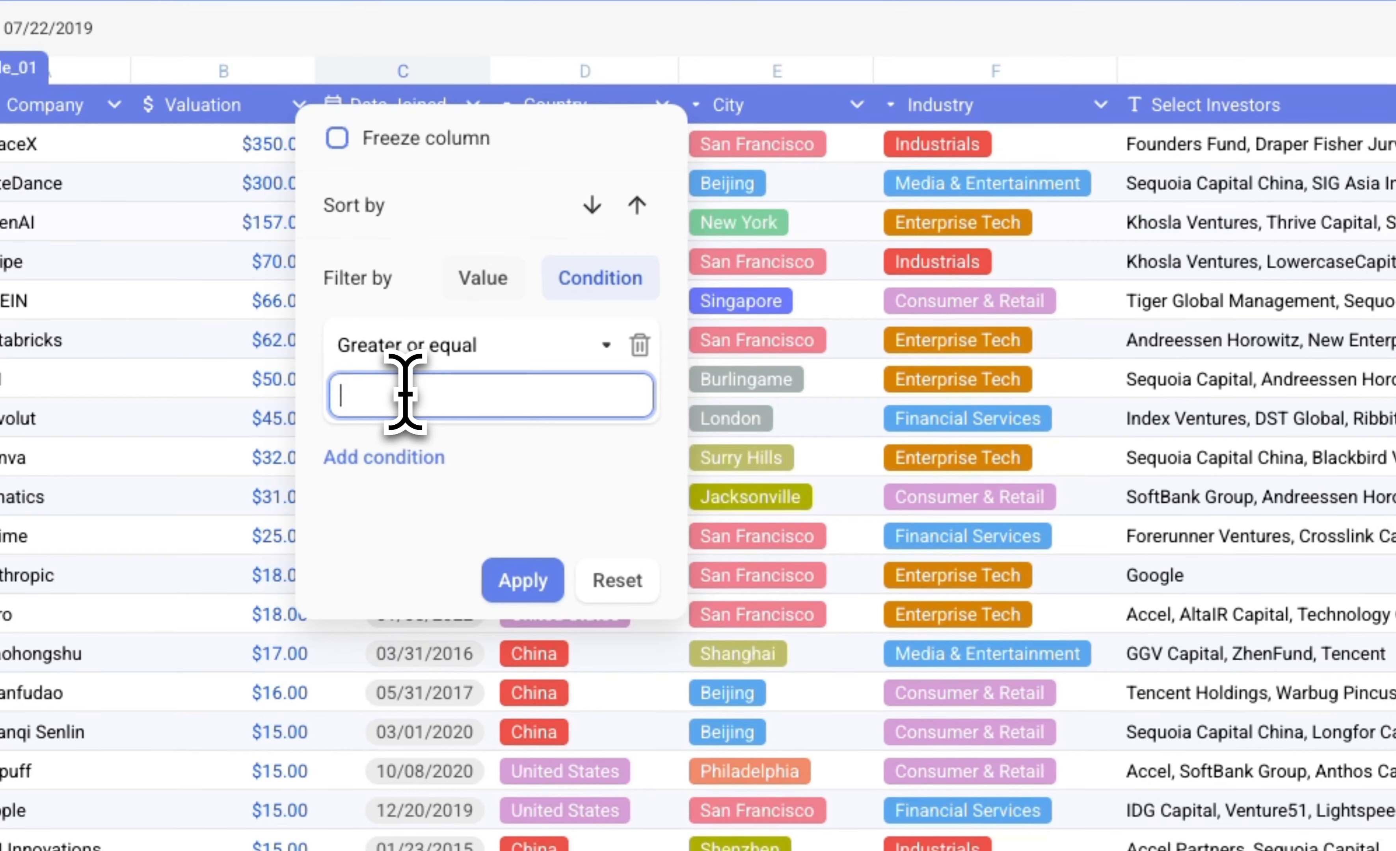
type("10")
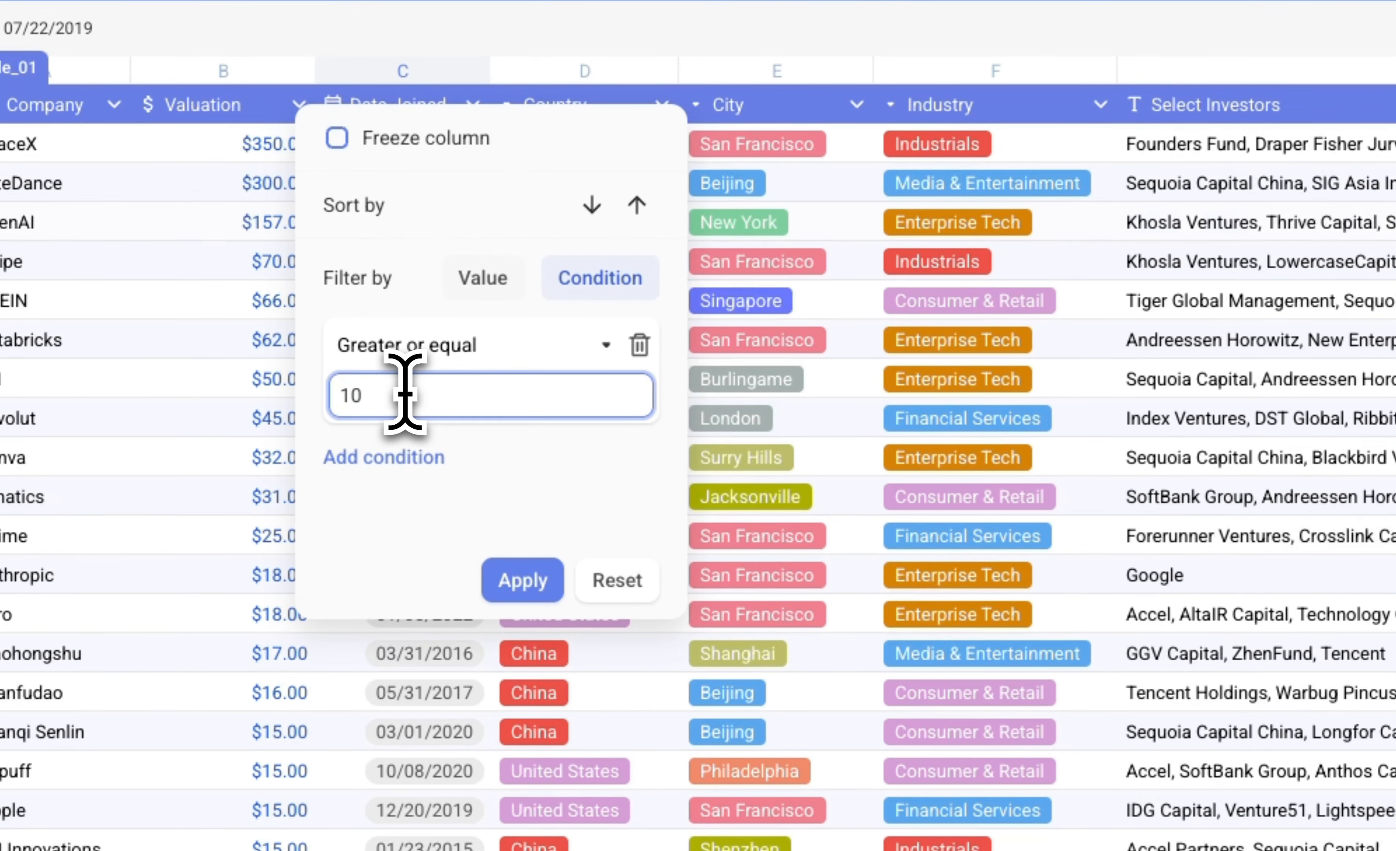
left_click(523, 580)
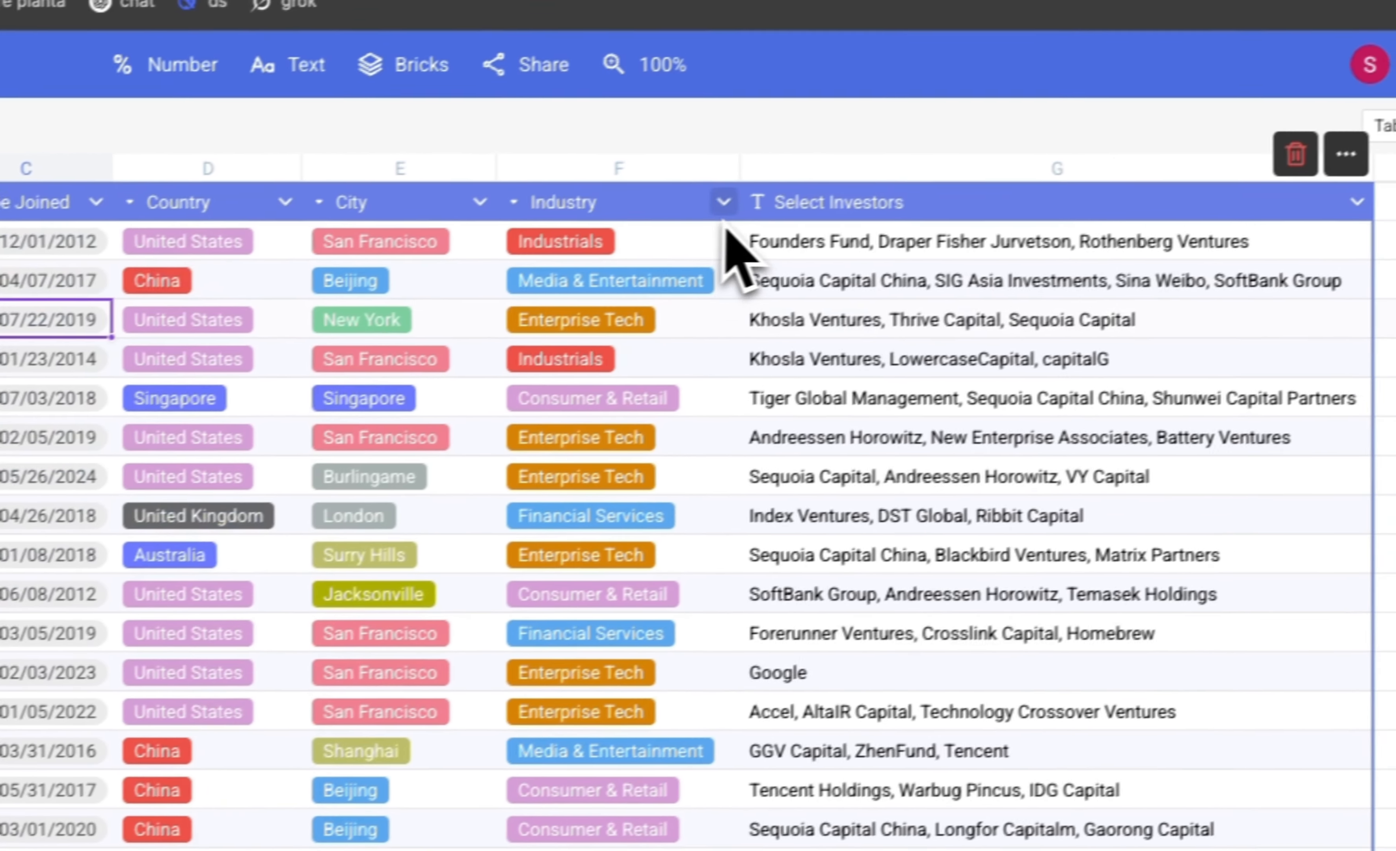
Step: Filter the Industry column by value to only Financial Services
left_click(723, 202)
left_click(785, 506)
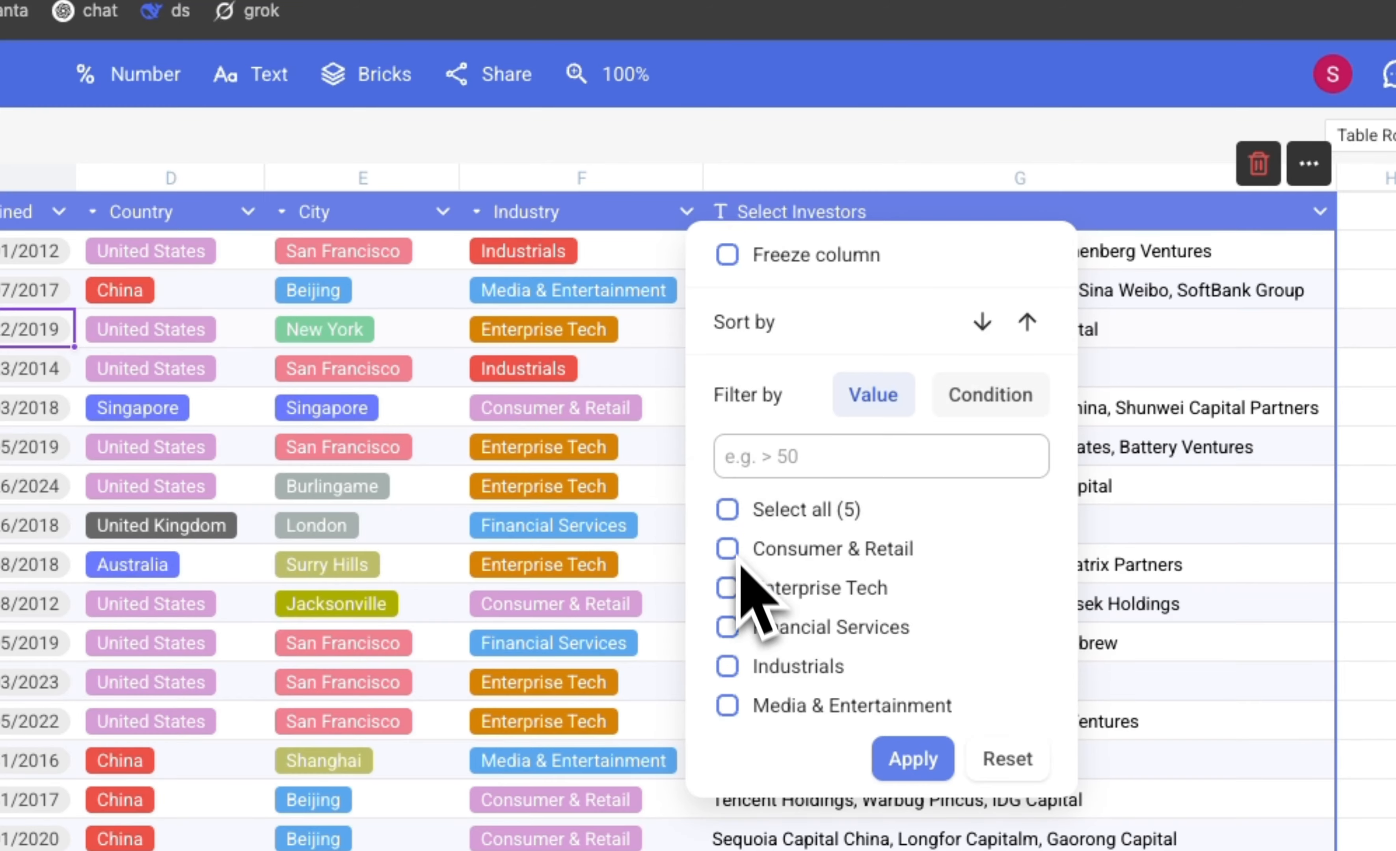
left_click(733, 627)
left_click(913, 759)
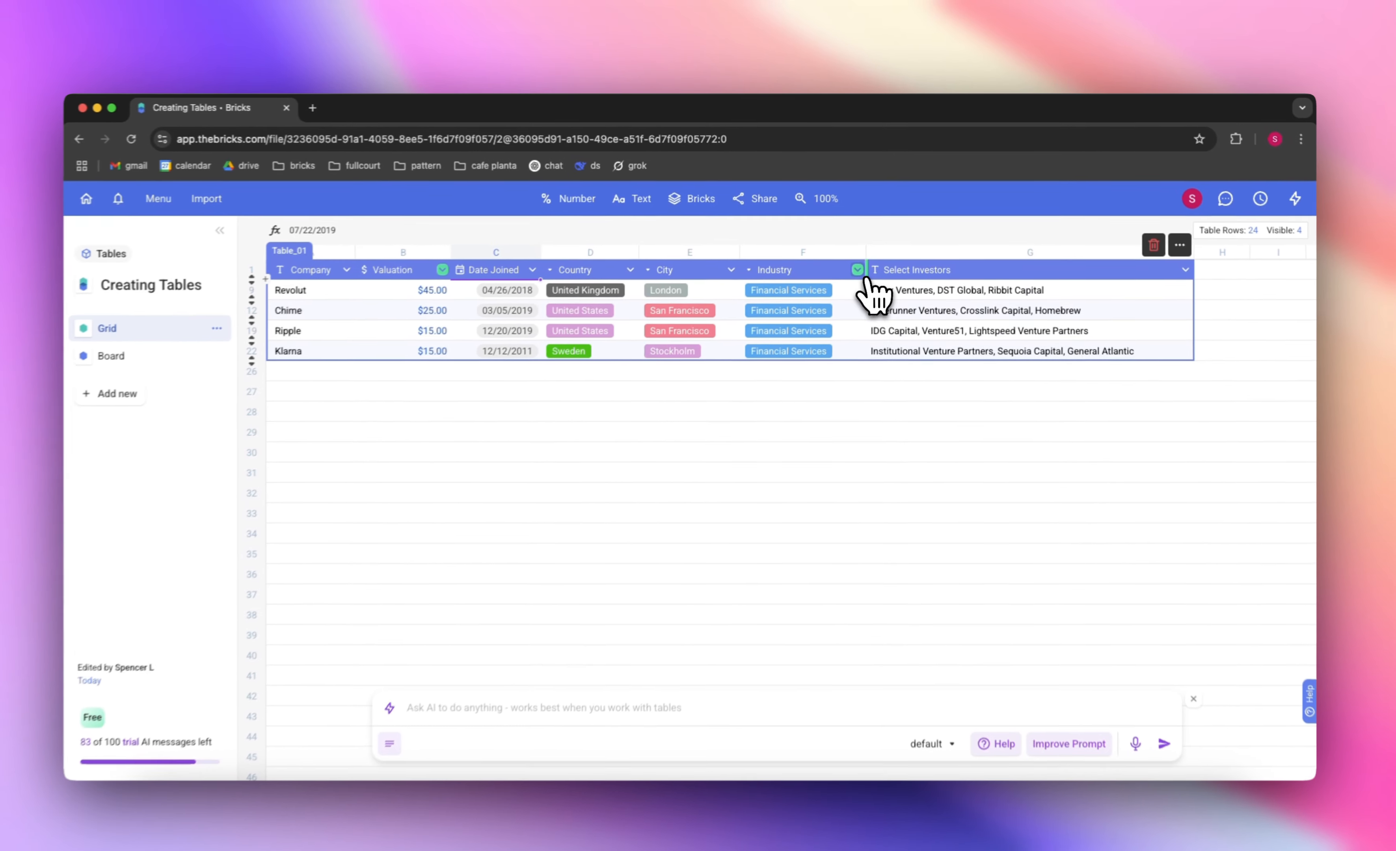
Step: Clear the filters on the Industry and Valuation columns by including all values again
left_click(858, 271)
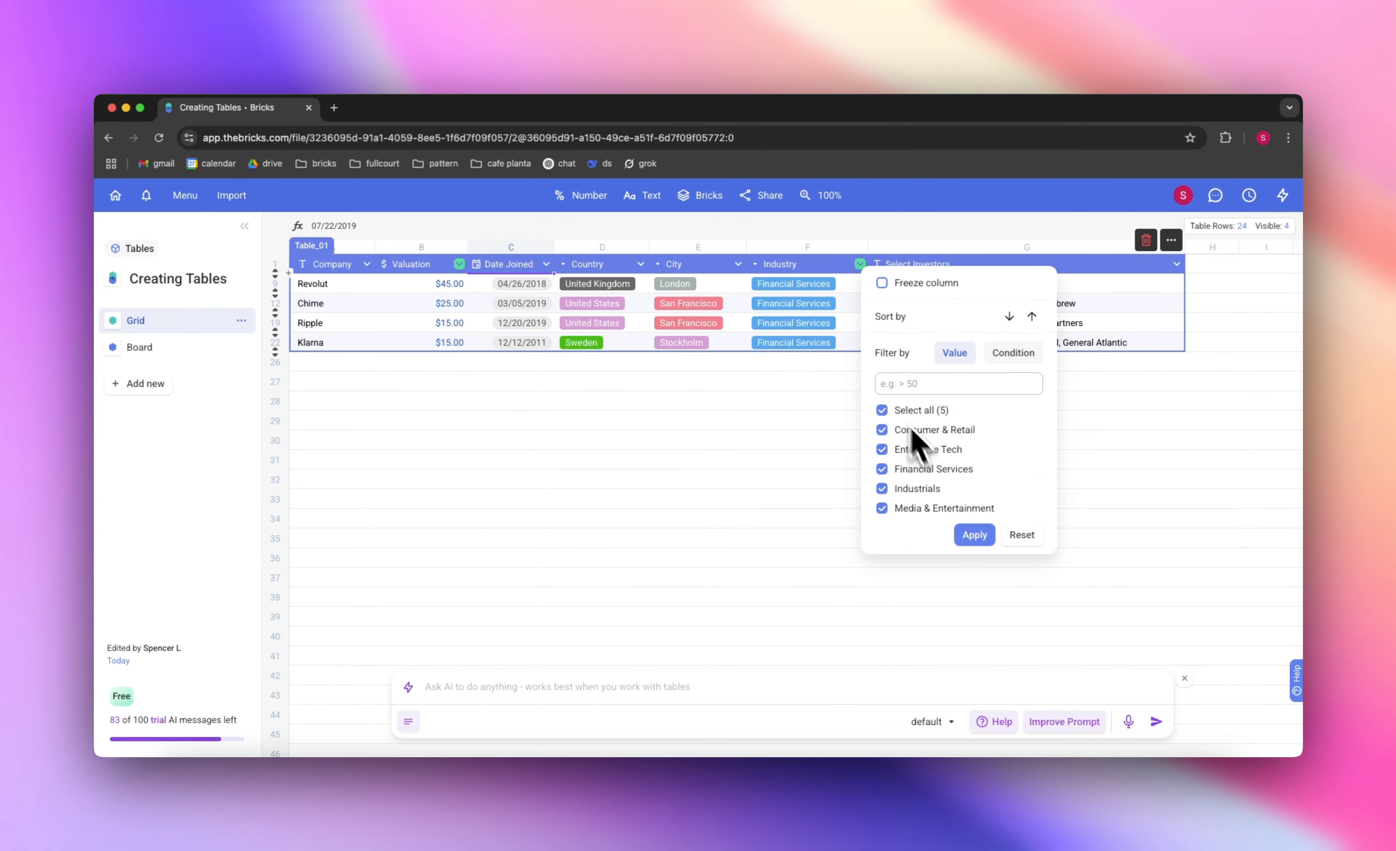
left_click(974, 535)
left_click(460, 265)
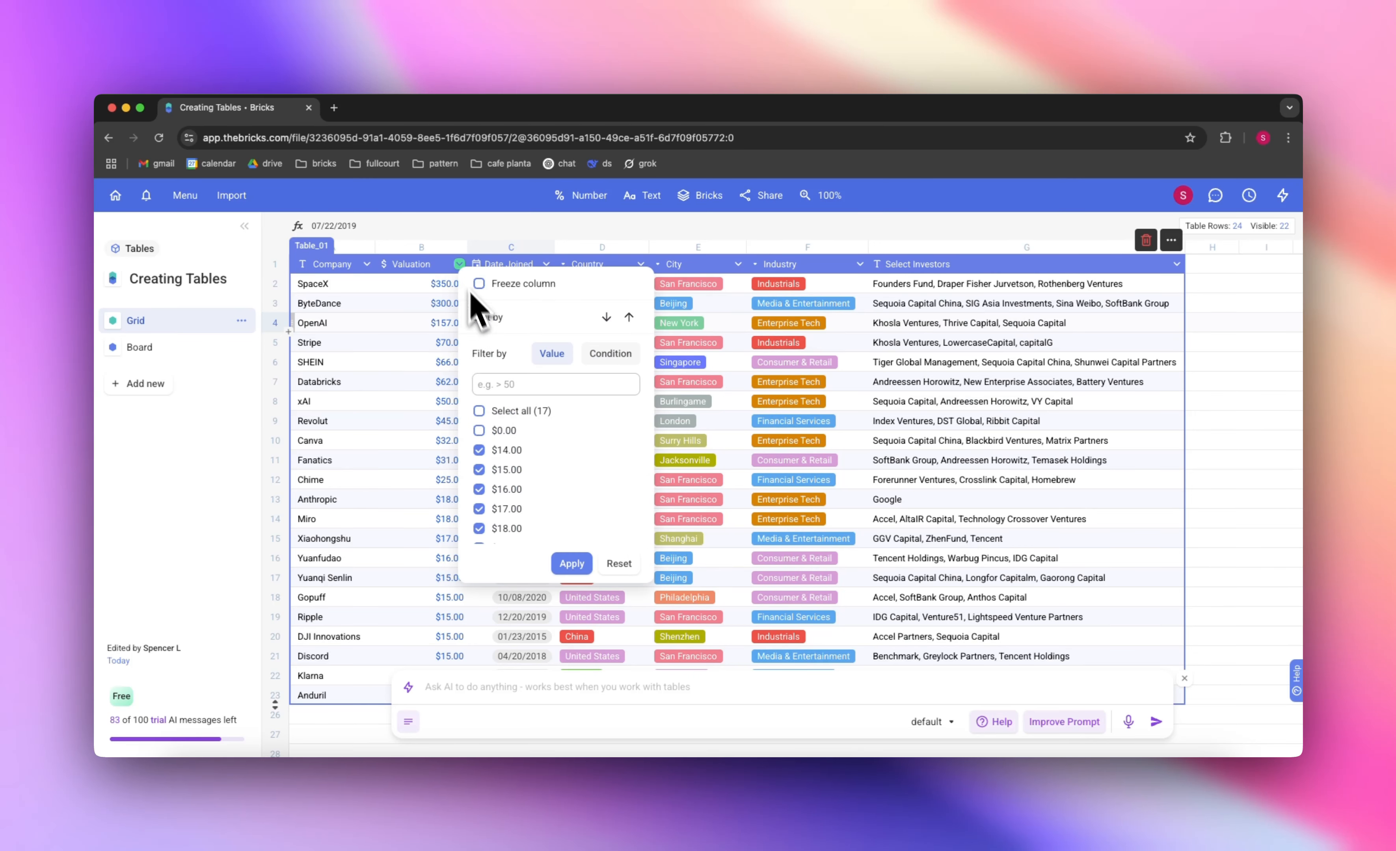
left_click(572, 564)
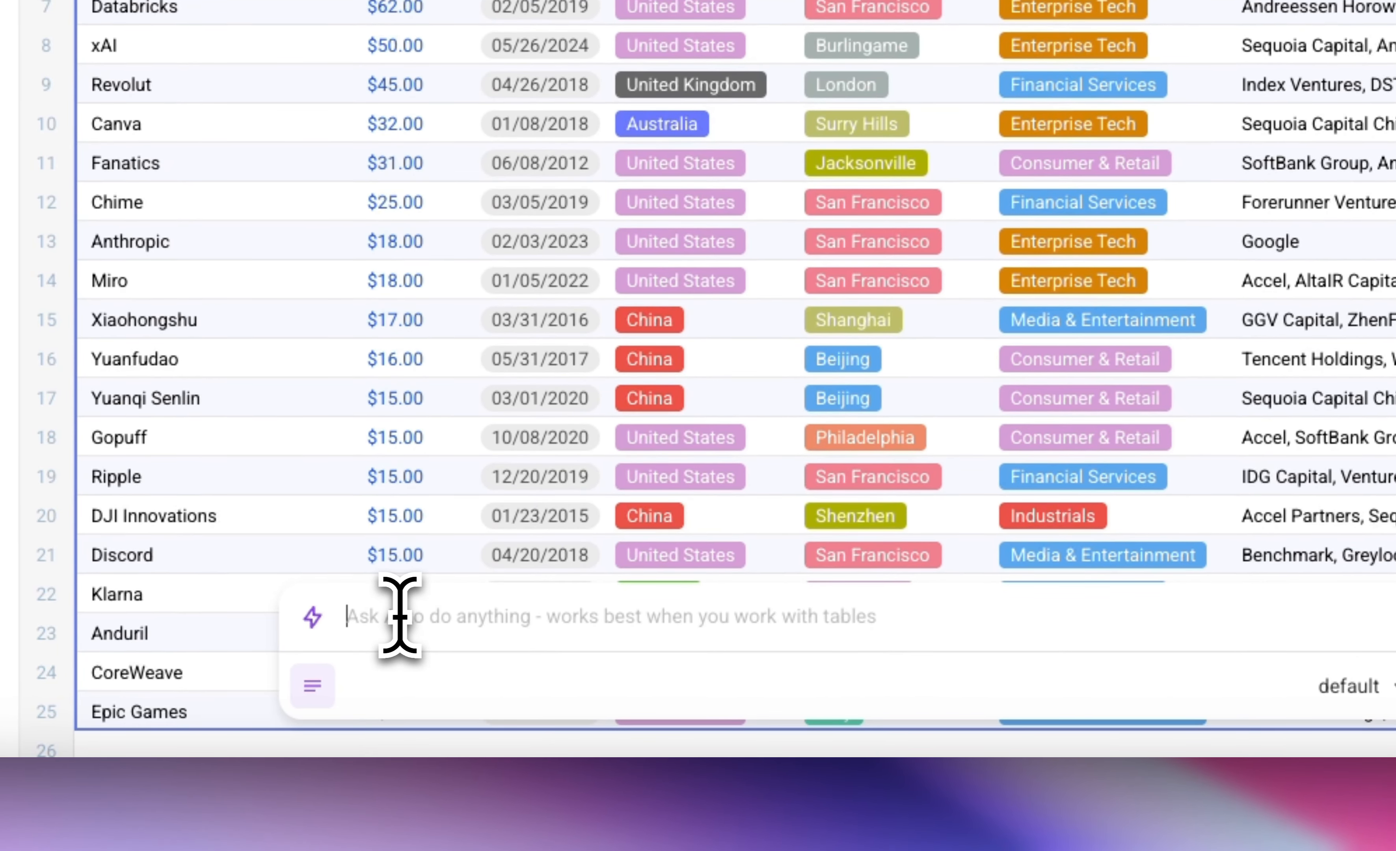
Step: Ask the AI: "Create a new table from Table_01 where the first column is Investor Name and the second column is the count of investments they have made"
type("Crea")
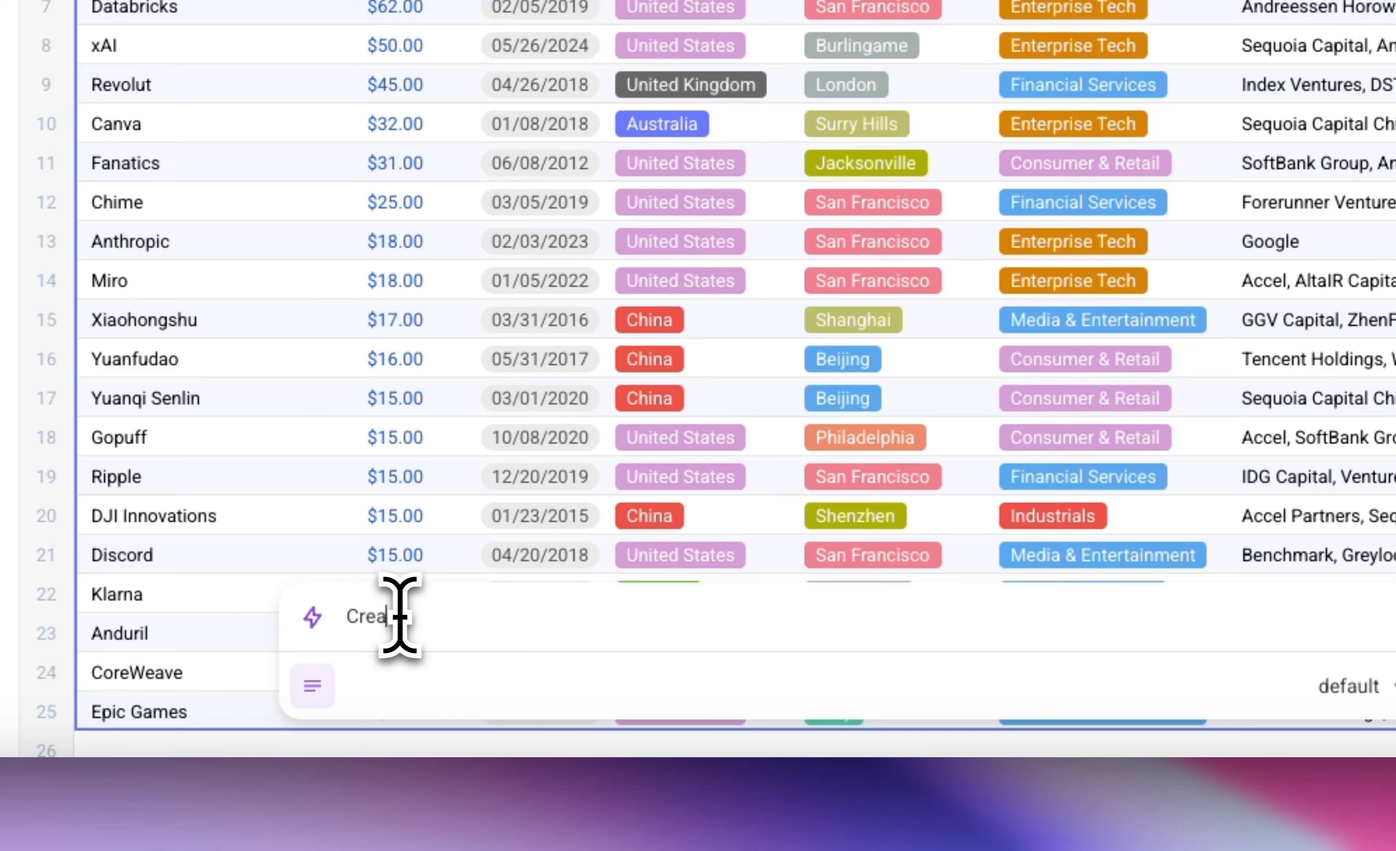
type("te a new table ")
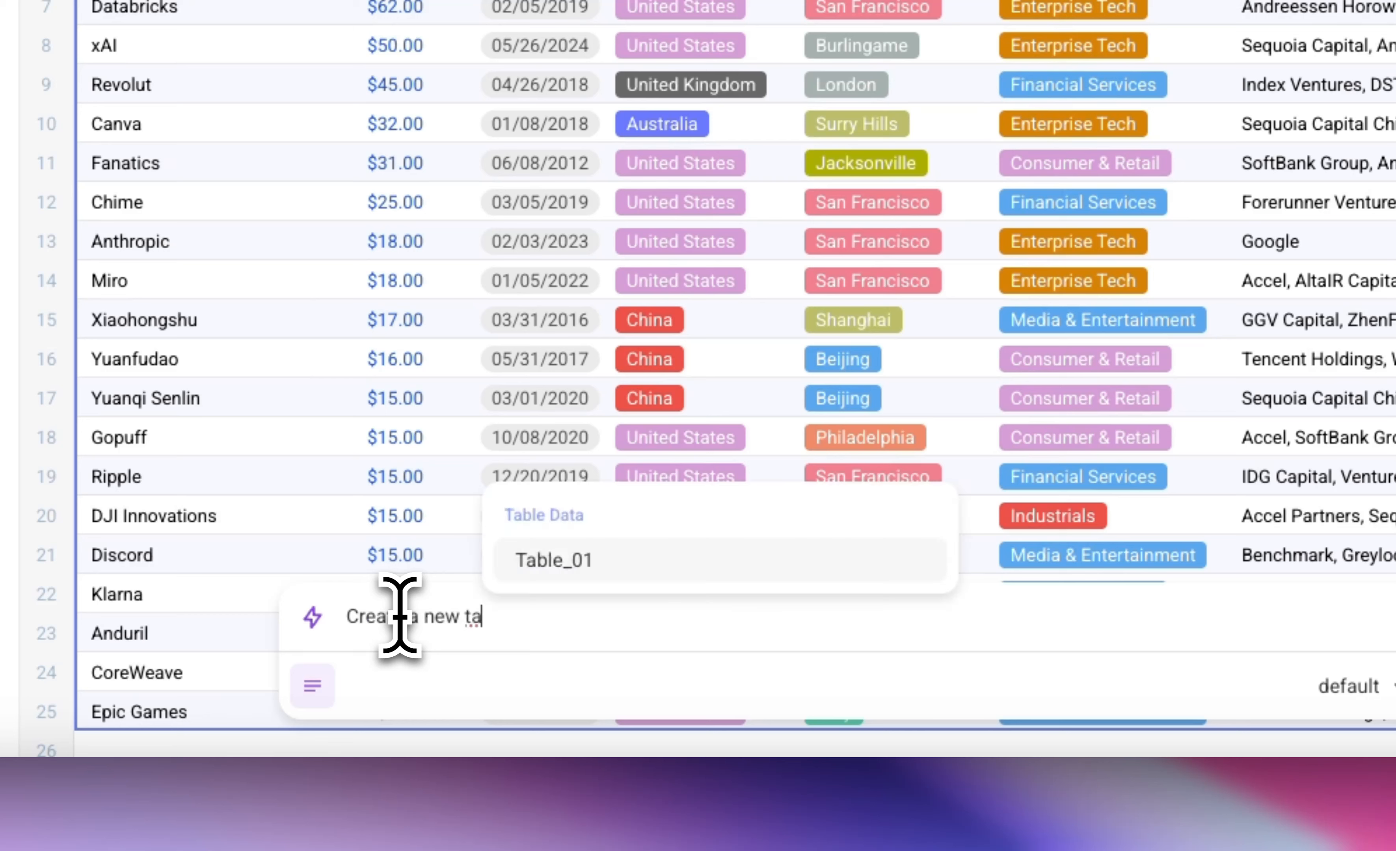
type("from Tabl")
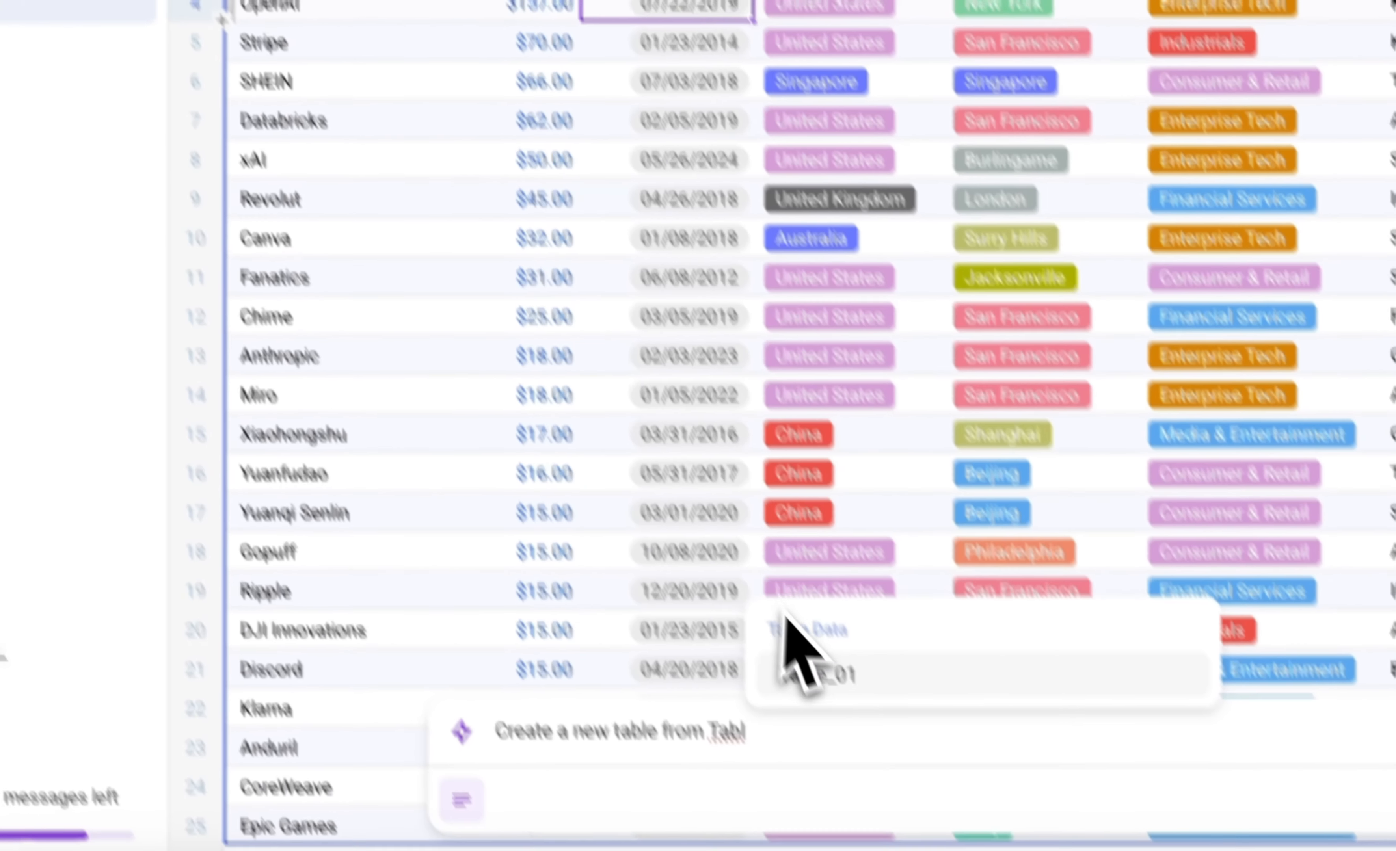
left_click(818, 672)
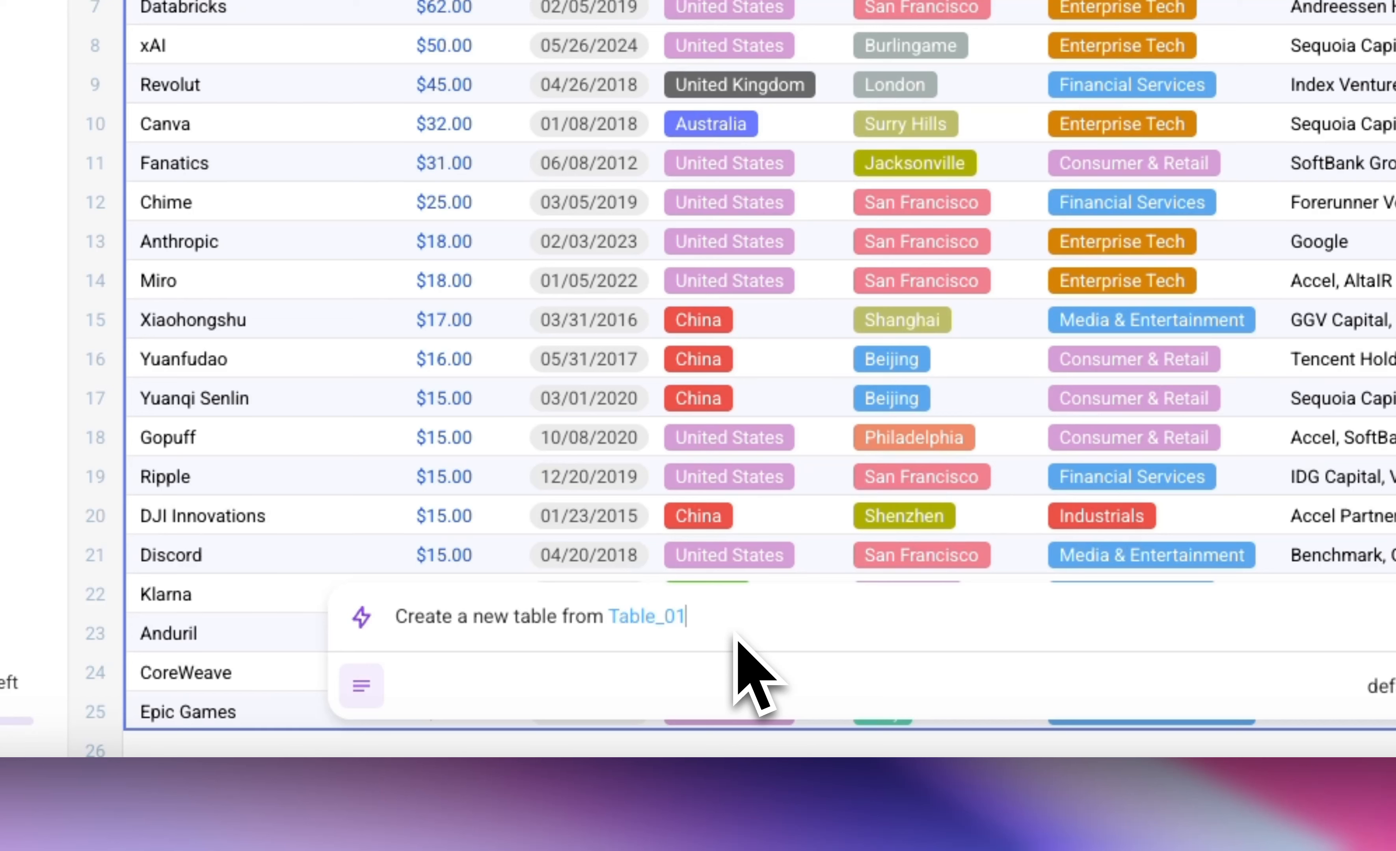
type("where the first column is inv")
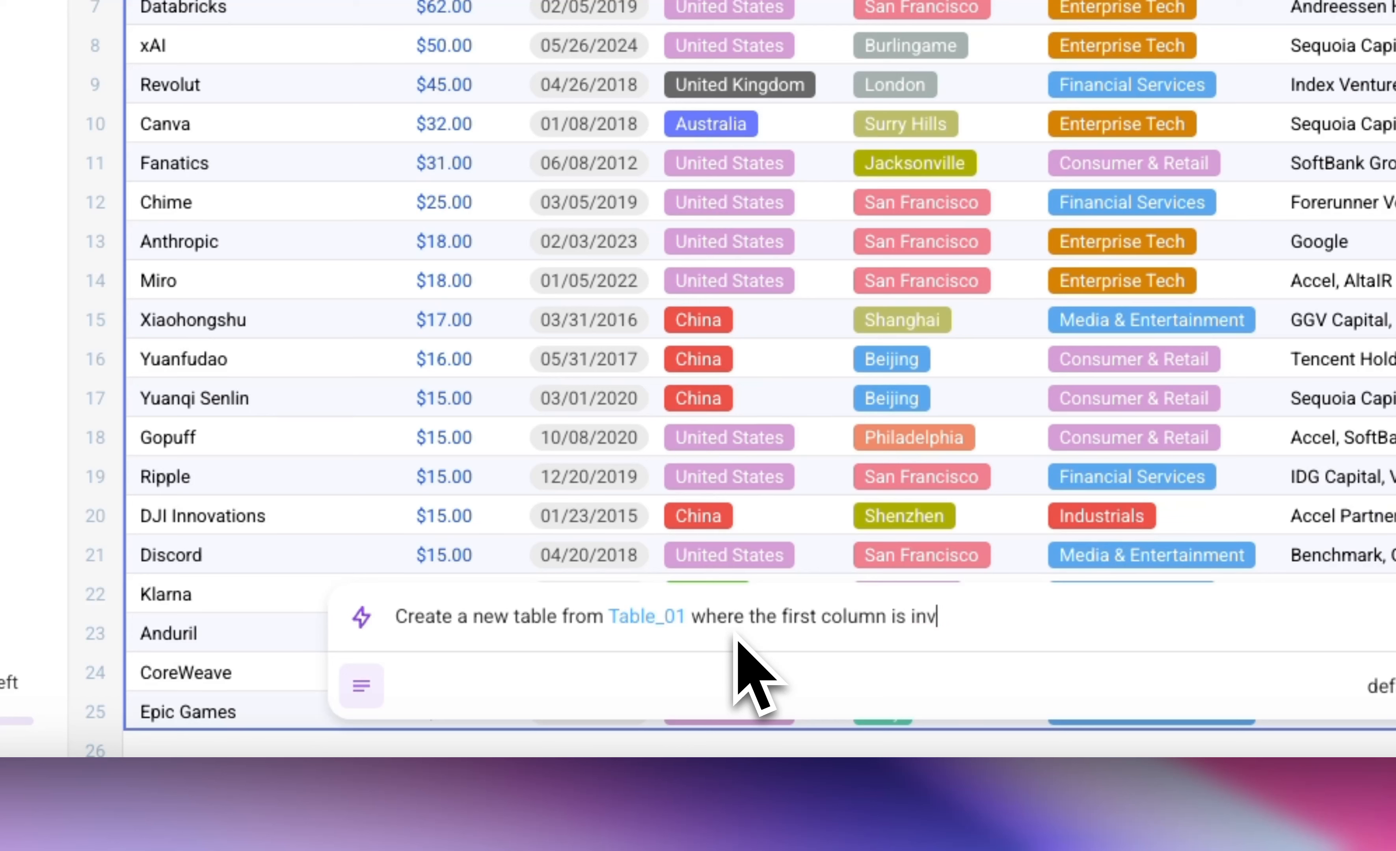
key("BackSpace")
key("BackSpace")
key("BackSpace")
type("stor Name and the s")
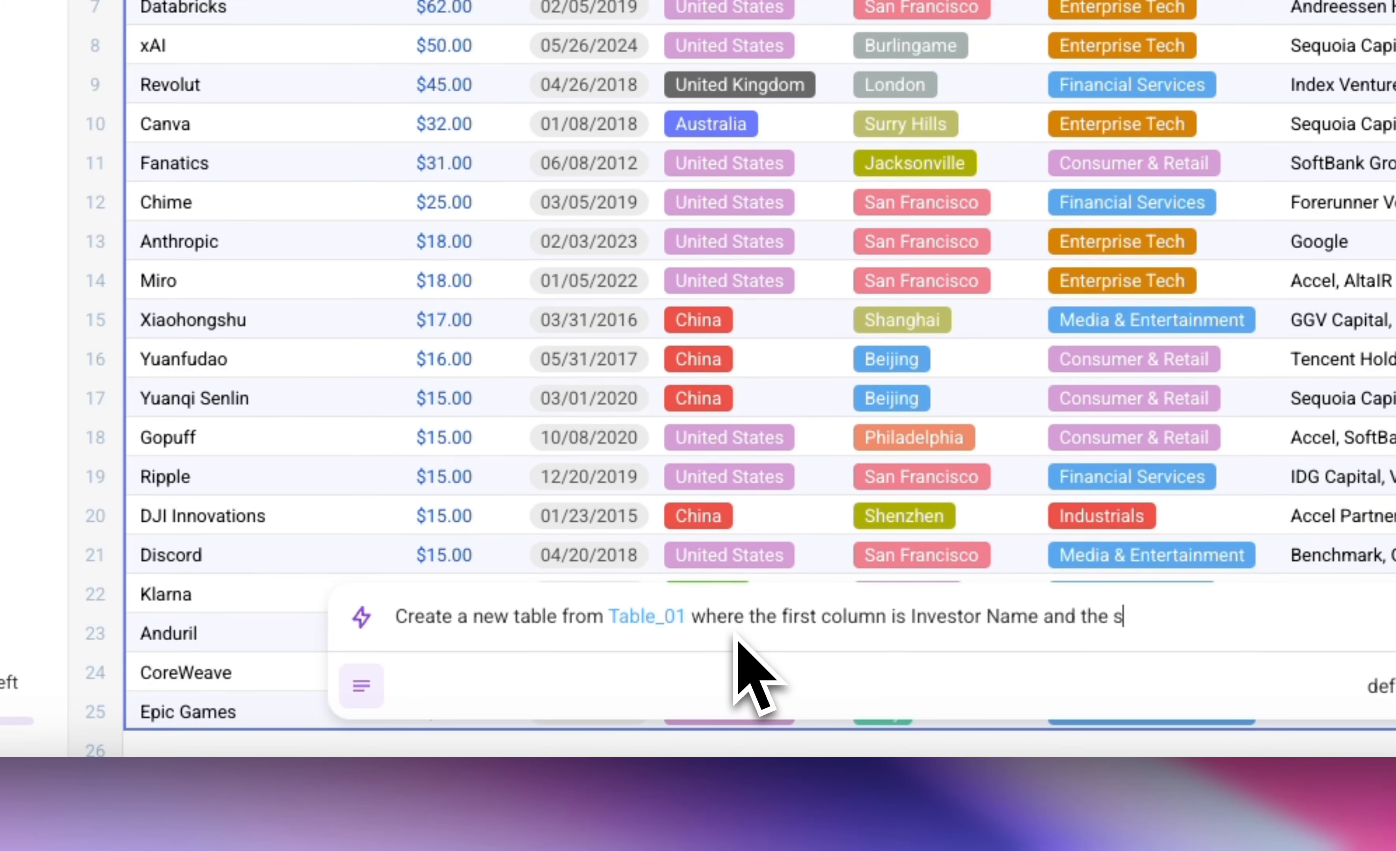
type("econd column is the count")
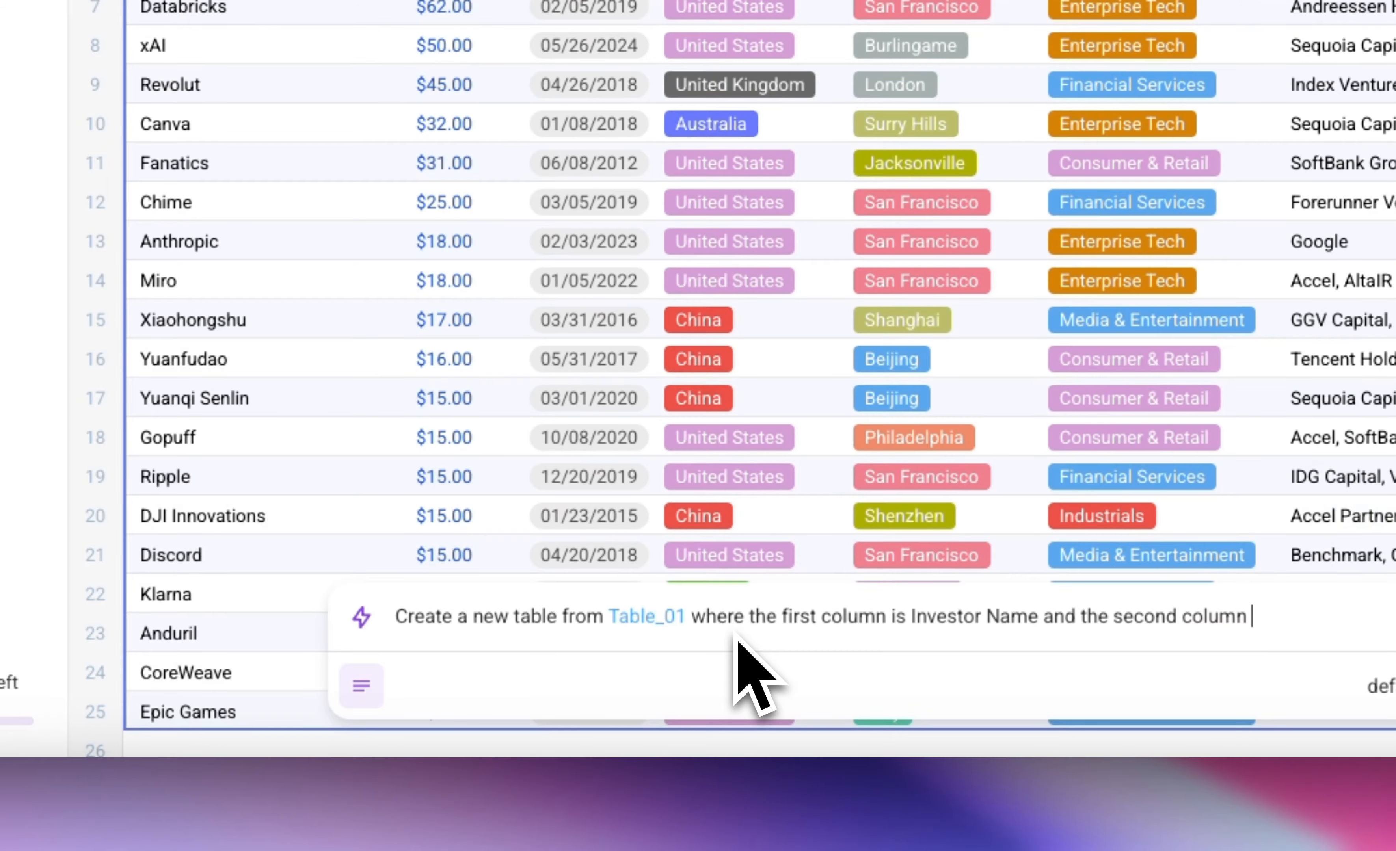
type(" of investments they have made")
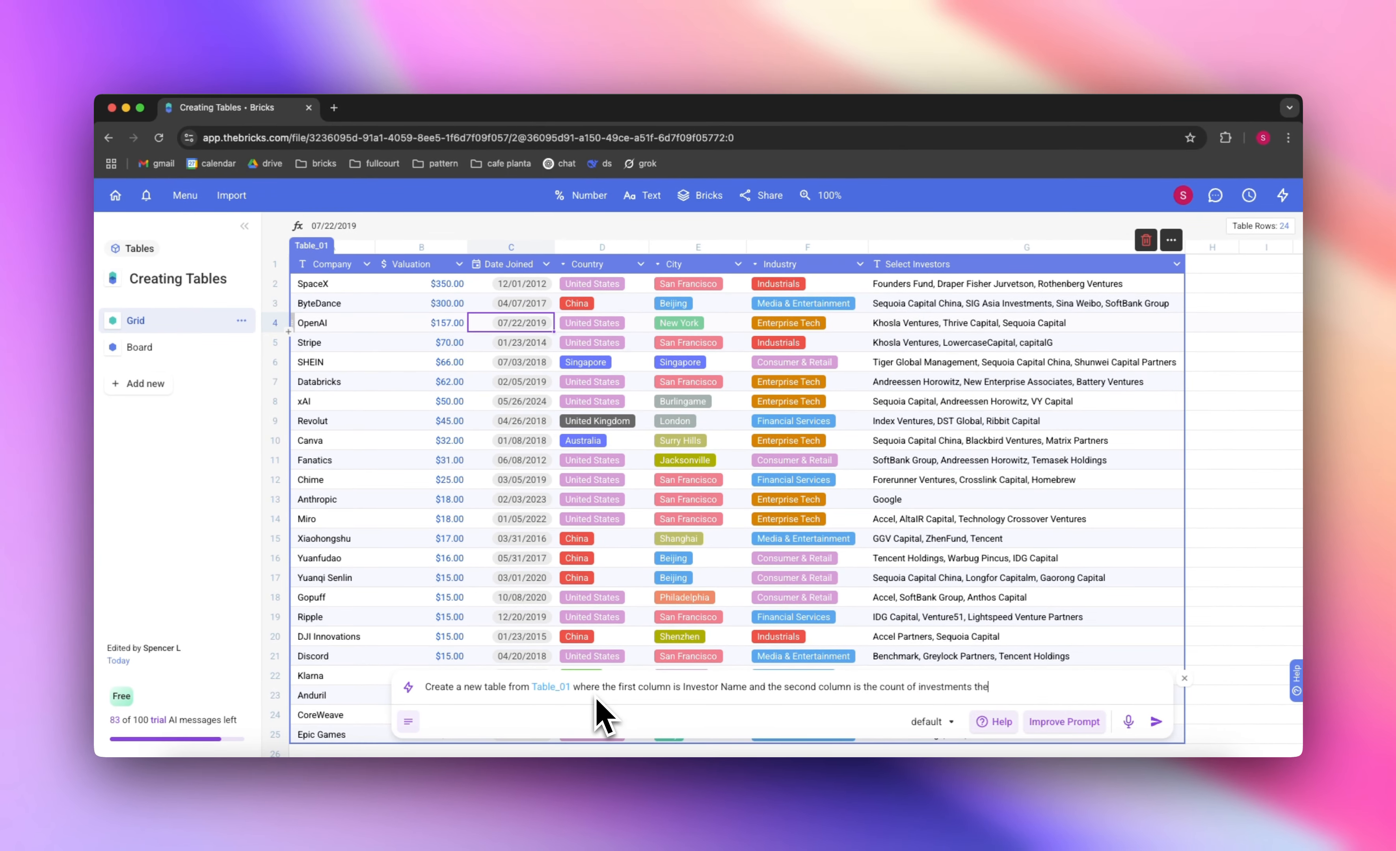
key("Return")
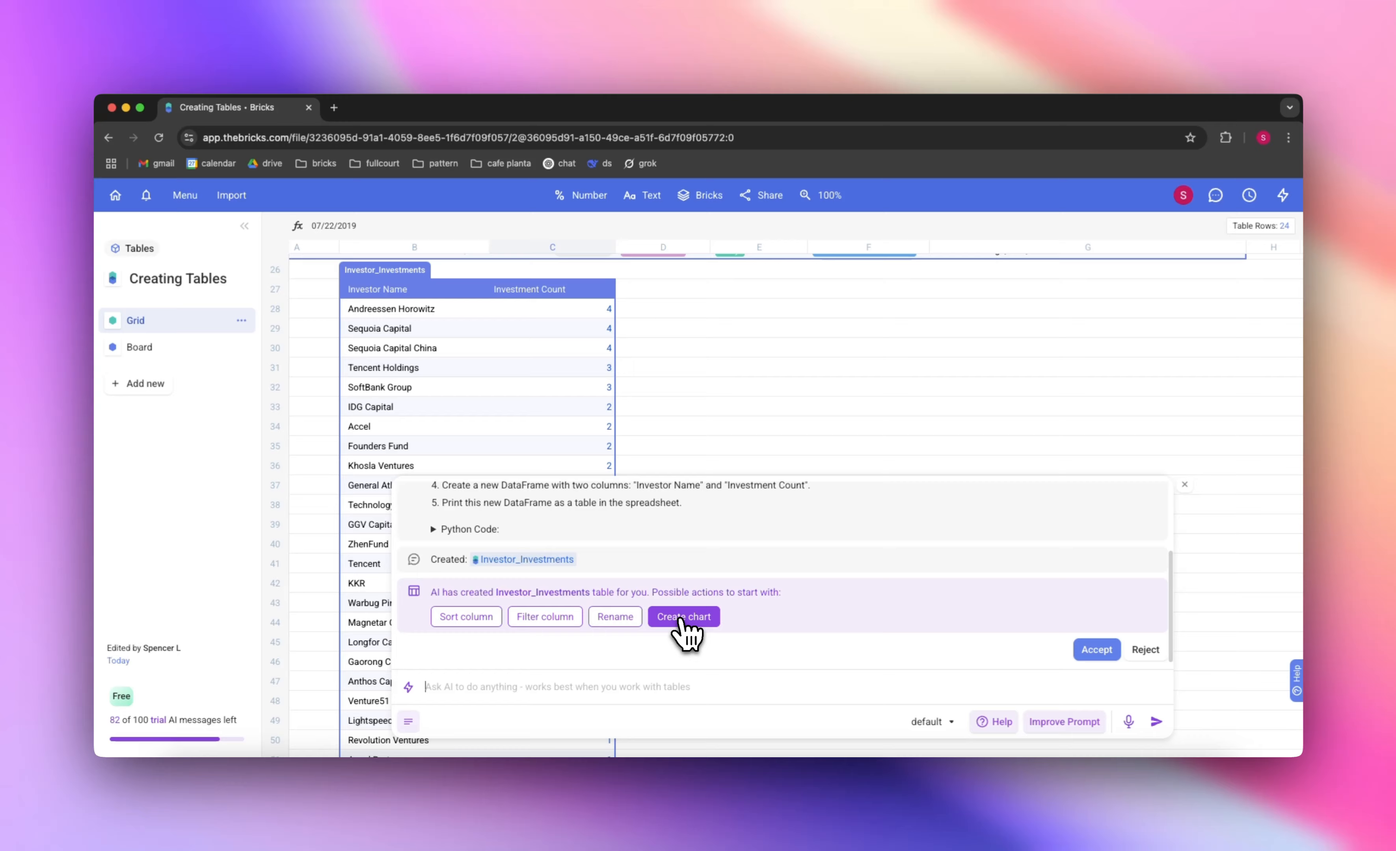
Step: Create a bar chart of Investment Count by investor from the Investor_Investments table and save it to the grid
left_click(694, 611)
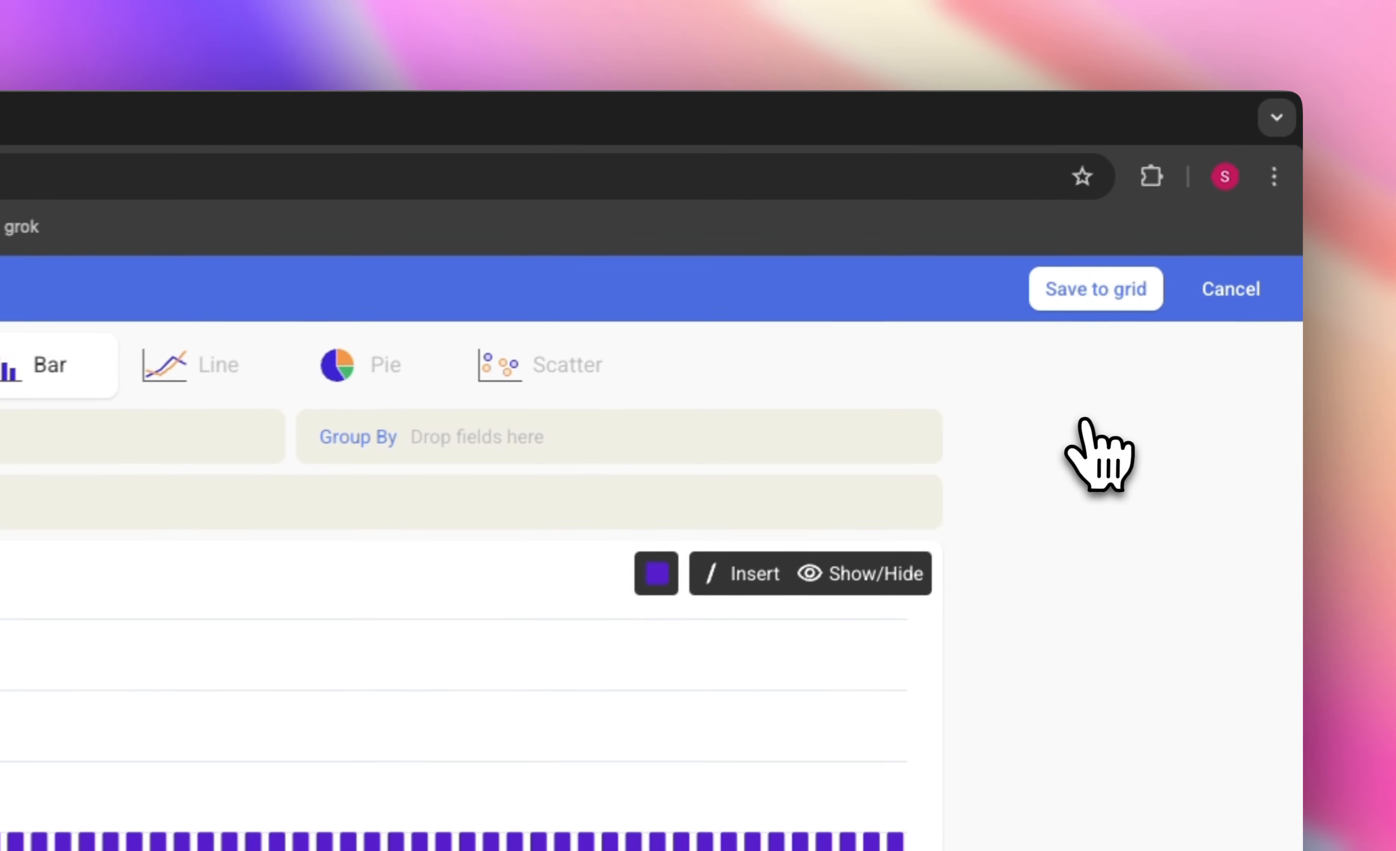
left_click(1083, 315)
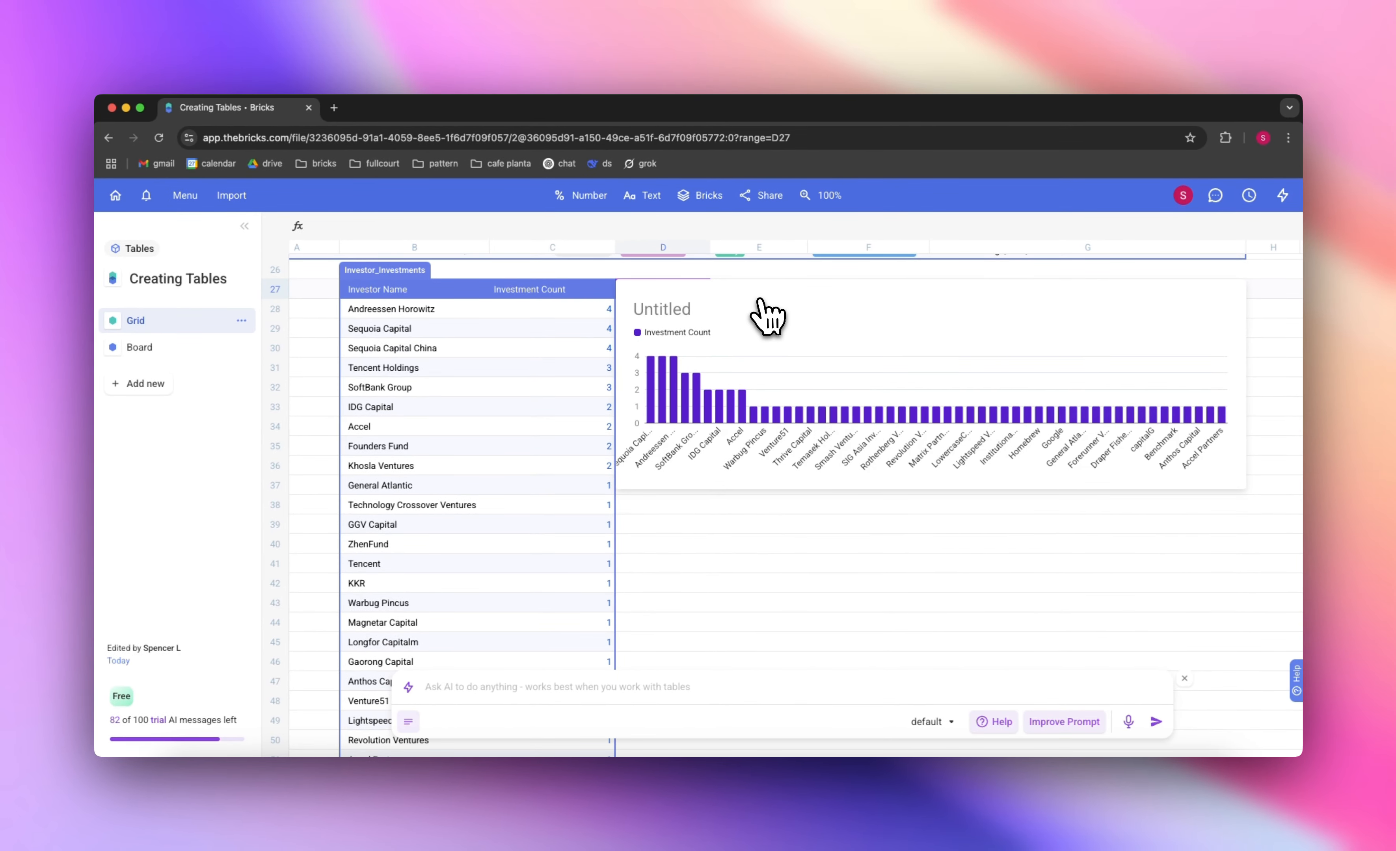
Step: Ask the AI: "Highlight all the Company(Table_01) based in San Francisco City(Table_01)"
scroll(692, 562, "up", 5)
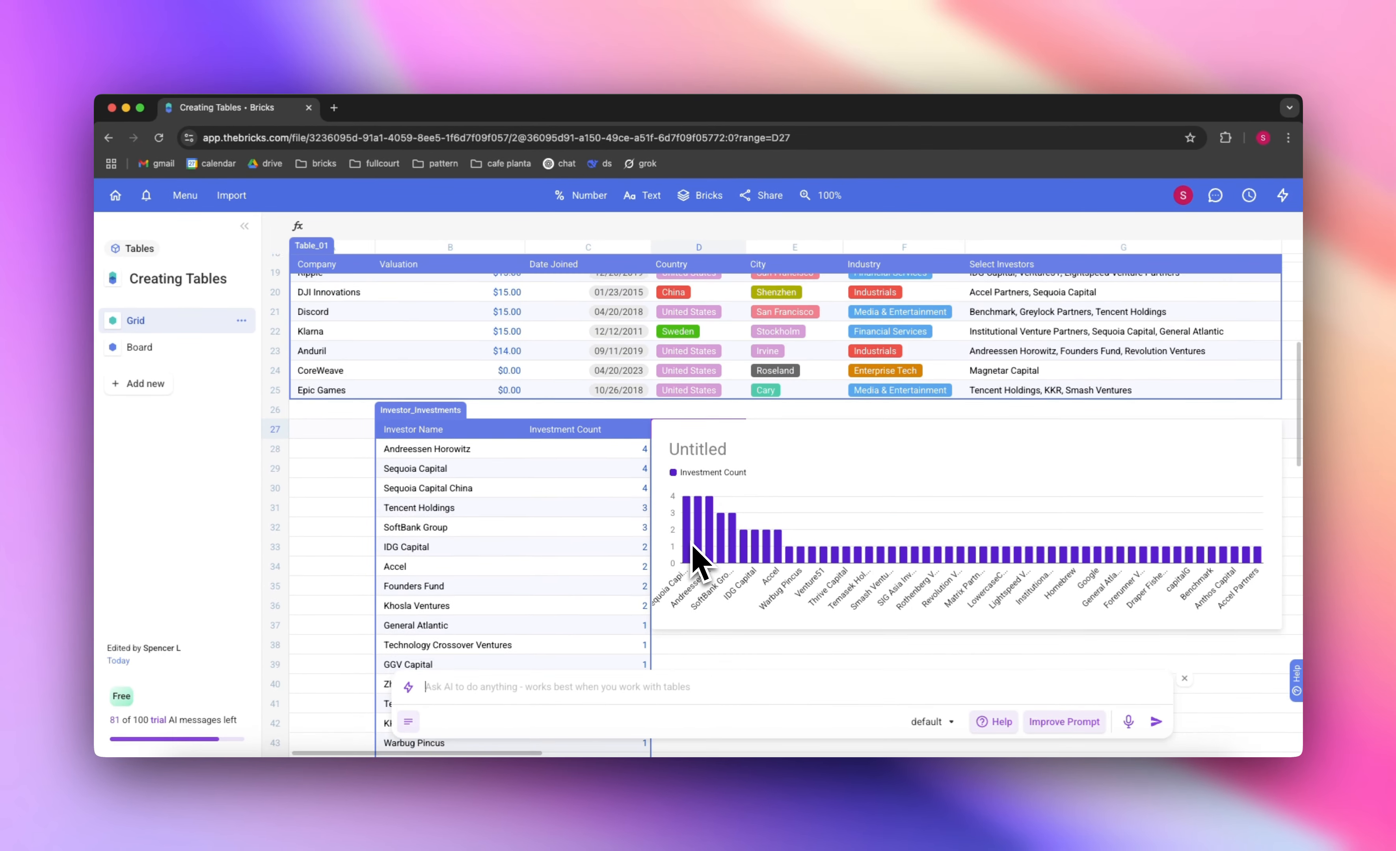
scroll(692, 563, "up", 5)
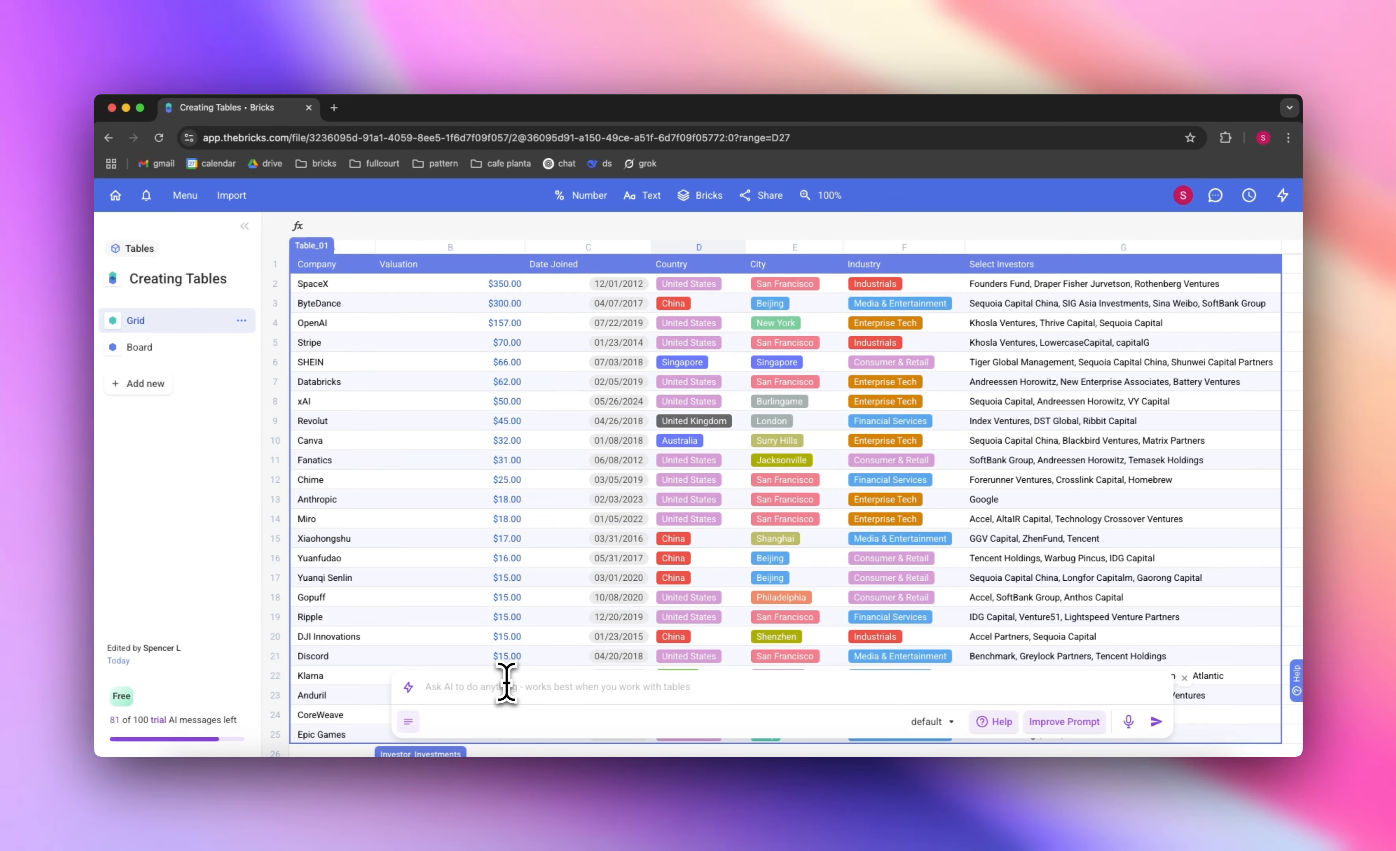
type("Highlight a")
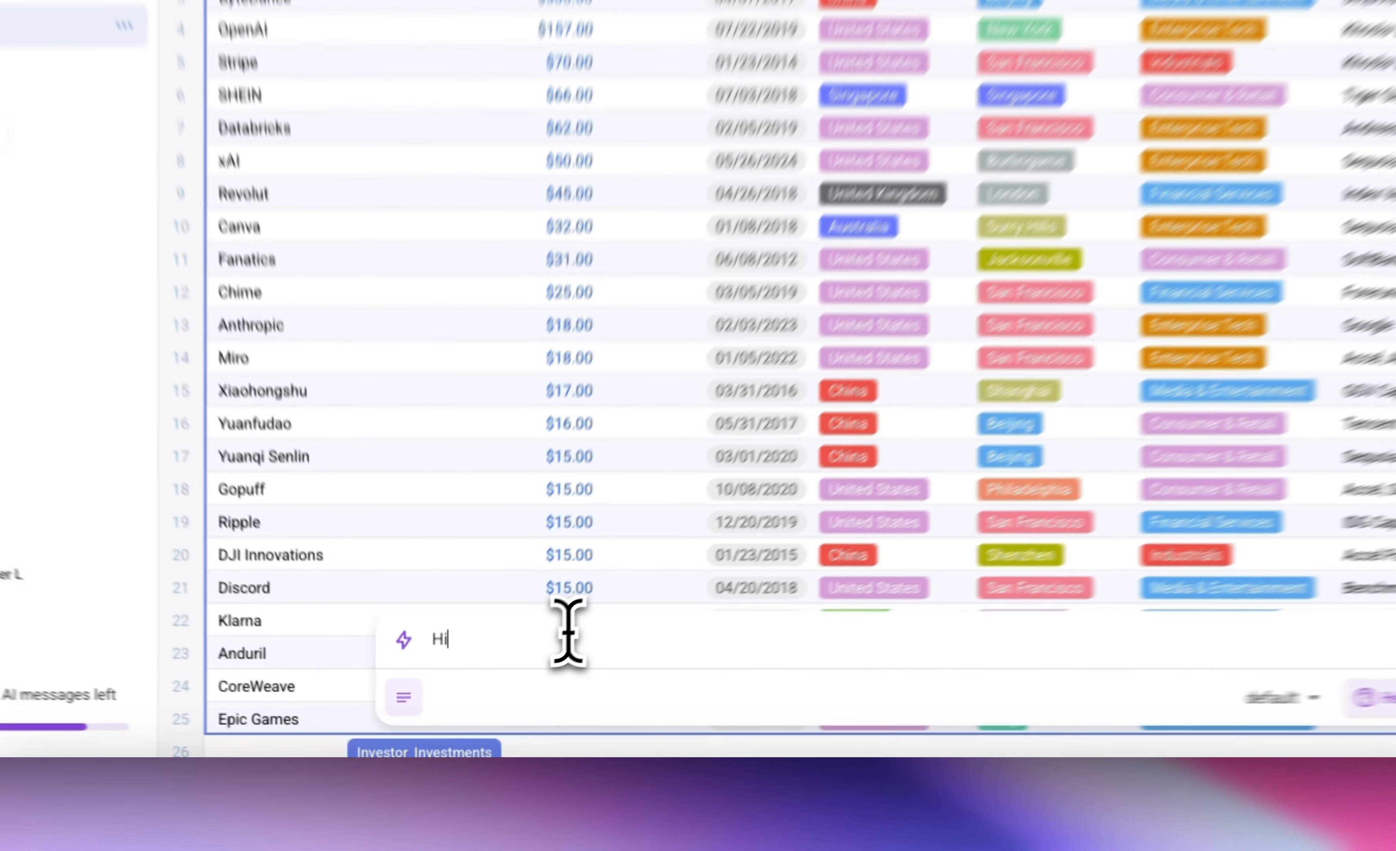
type("ll the Company(Table_01)")
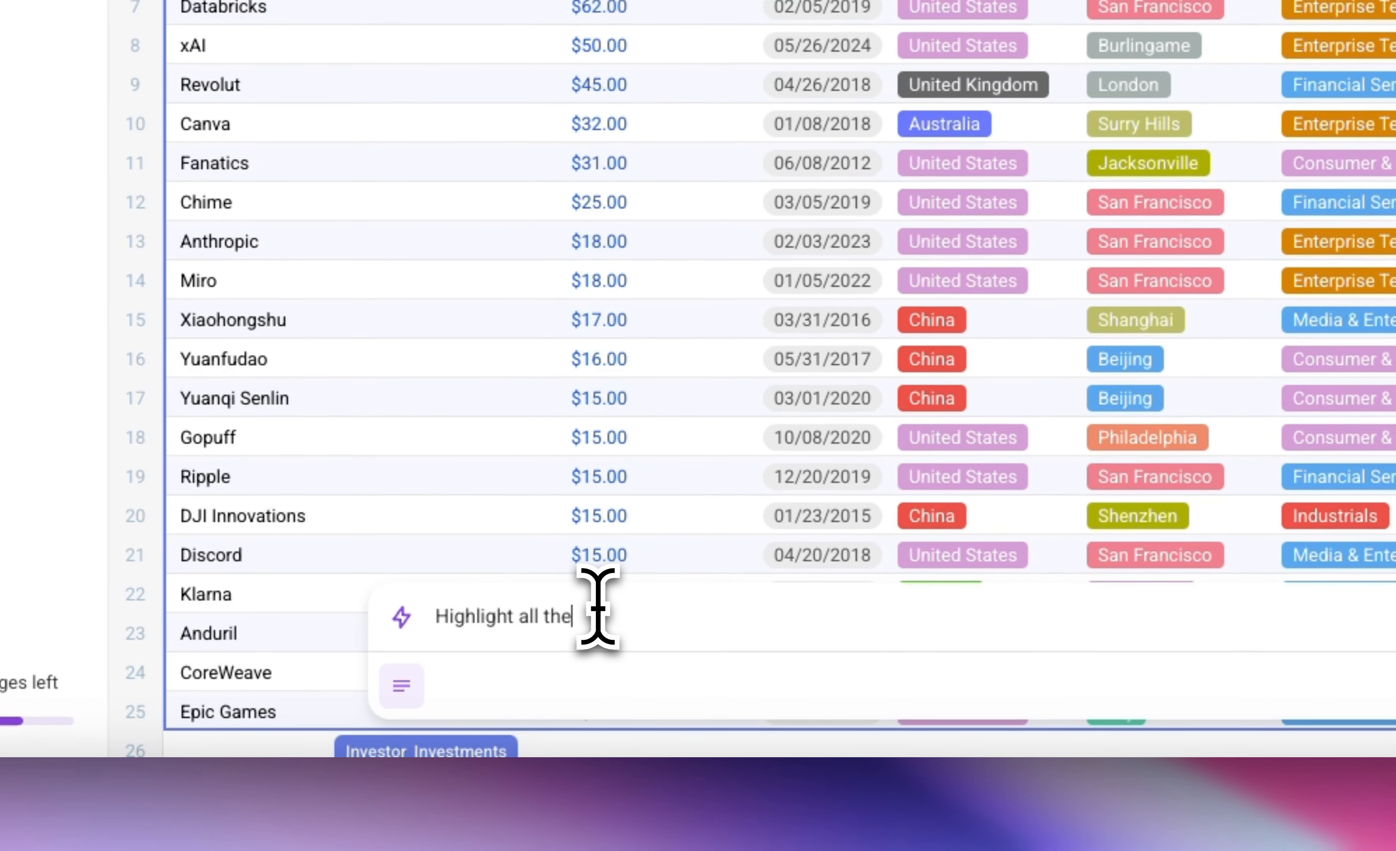
key("Return")
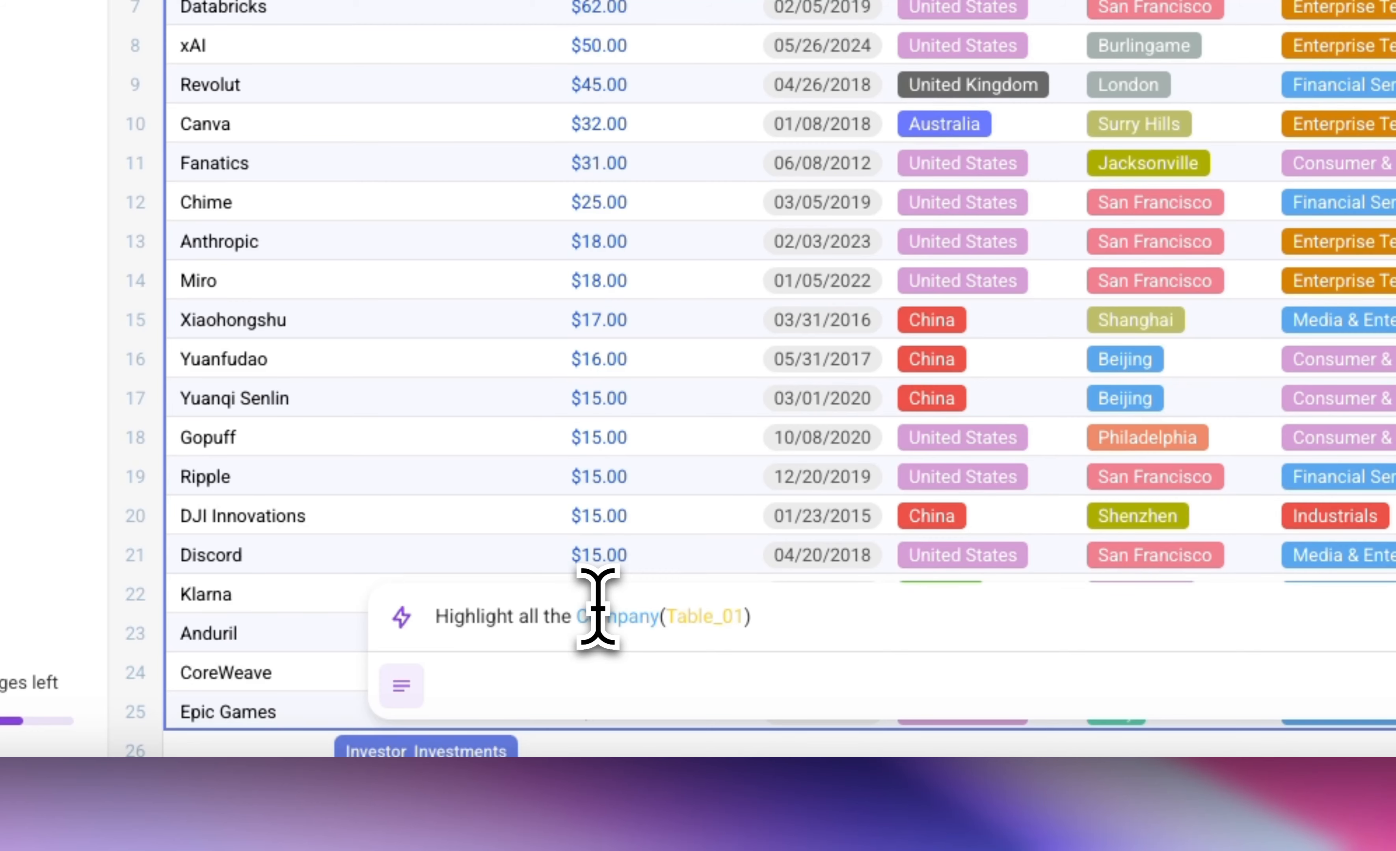
type("based in San Francisco C")
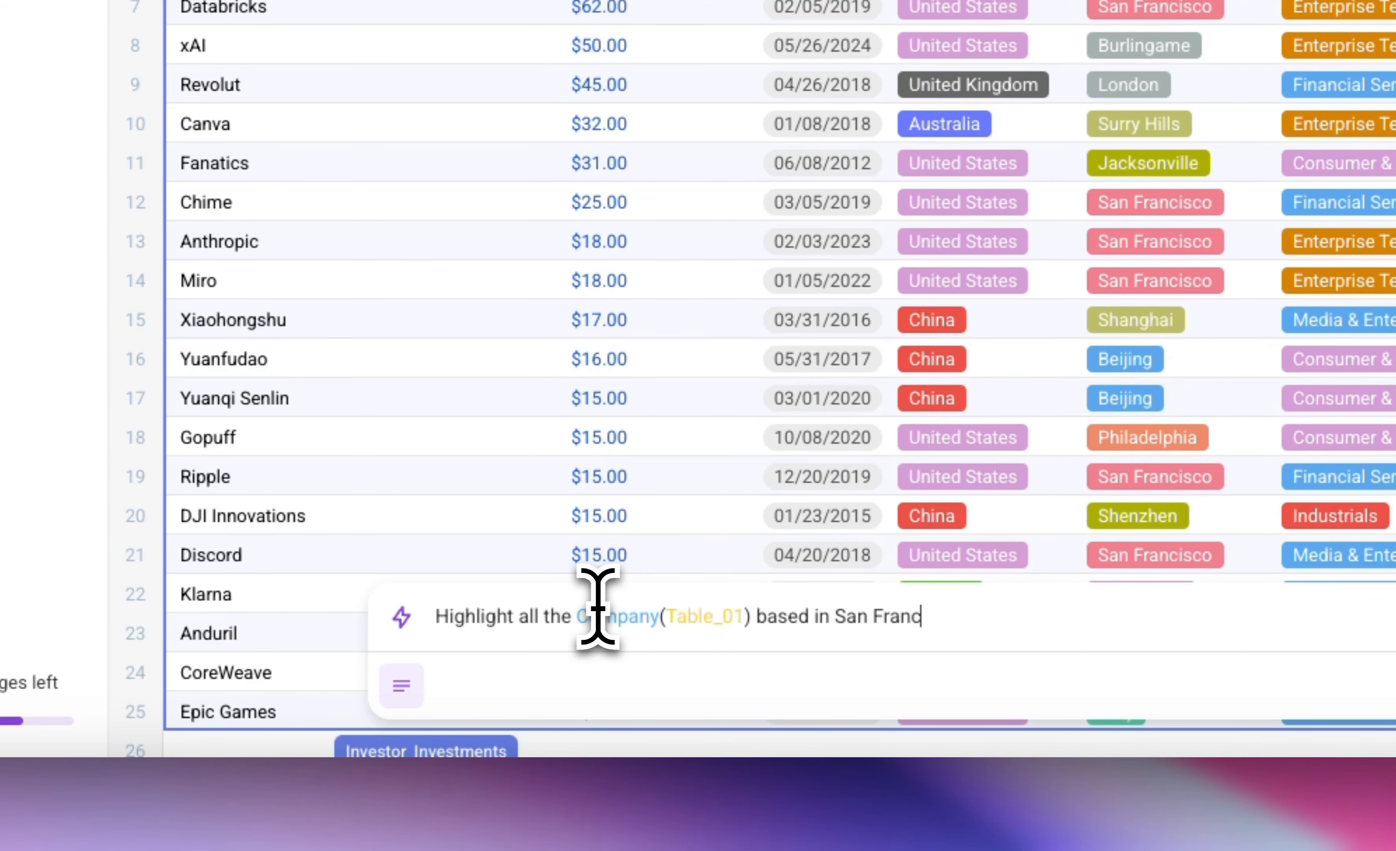
type("ity(Table_")
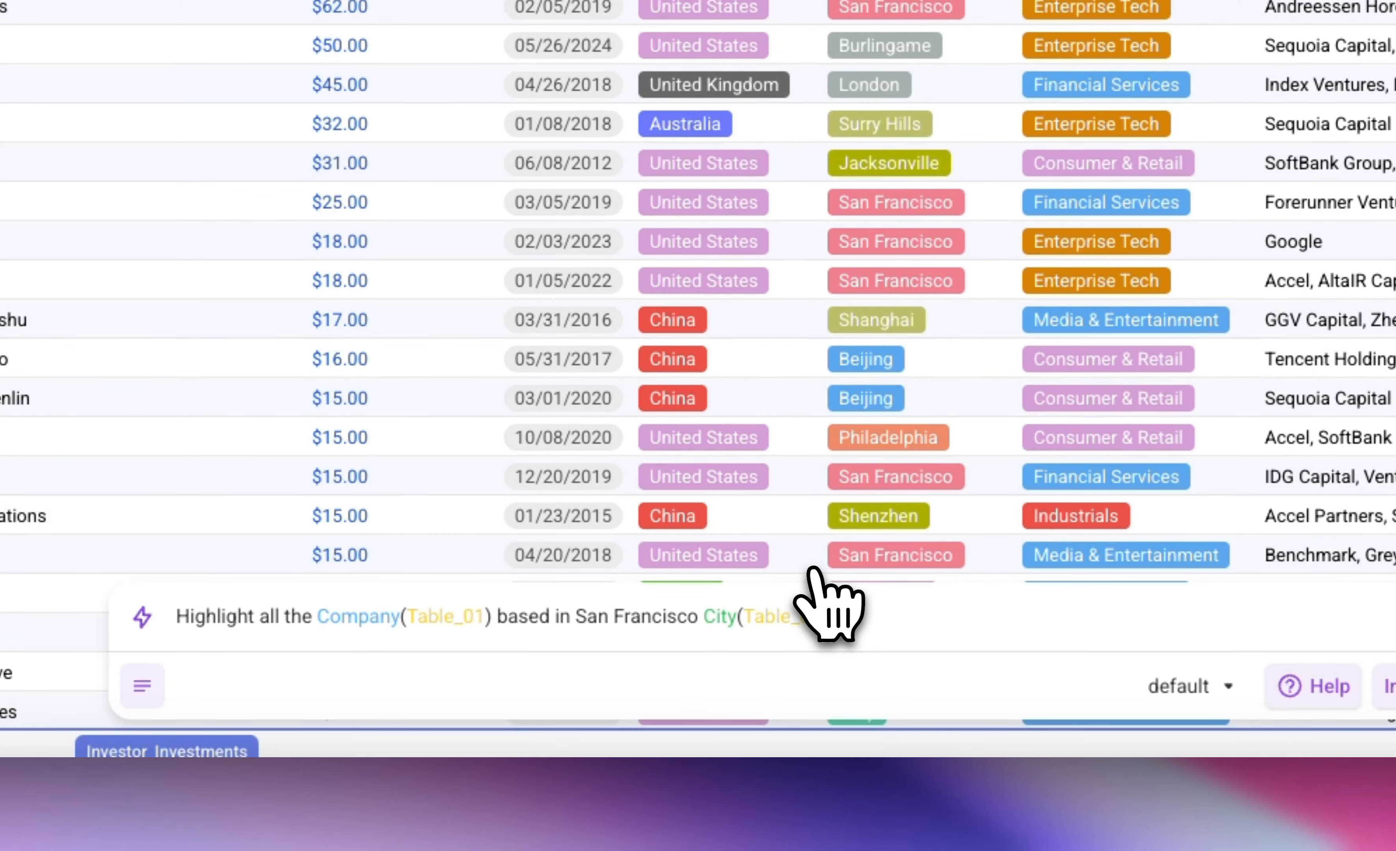
key("Return")
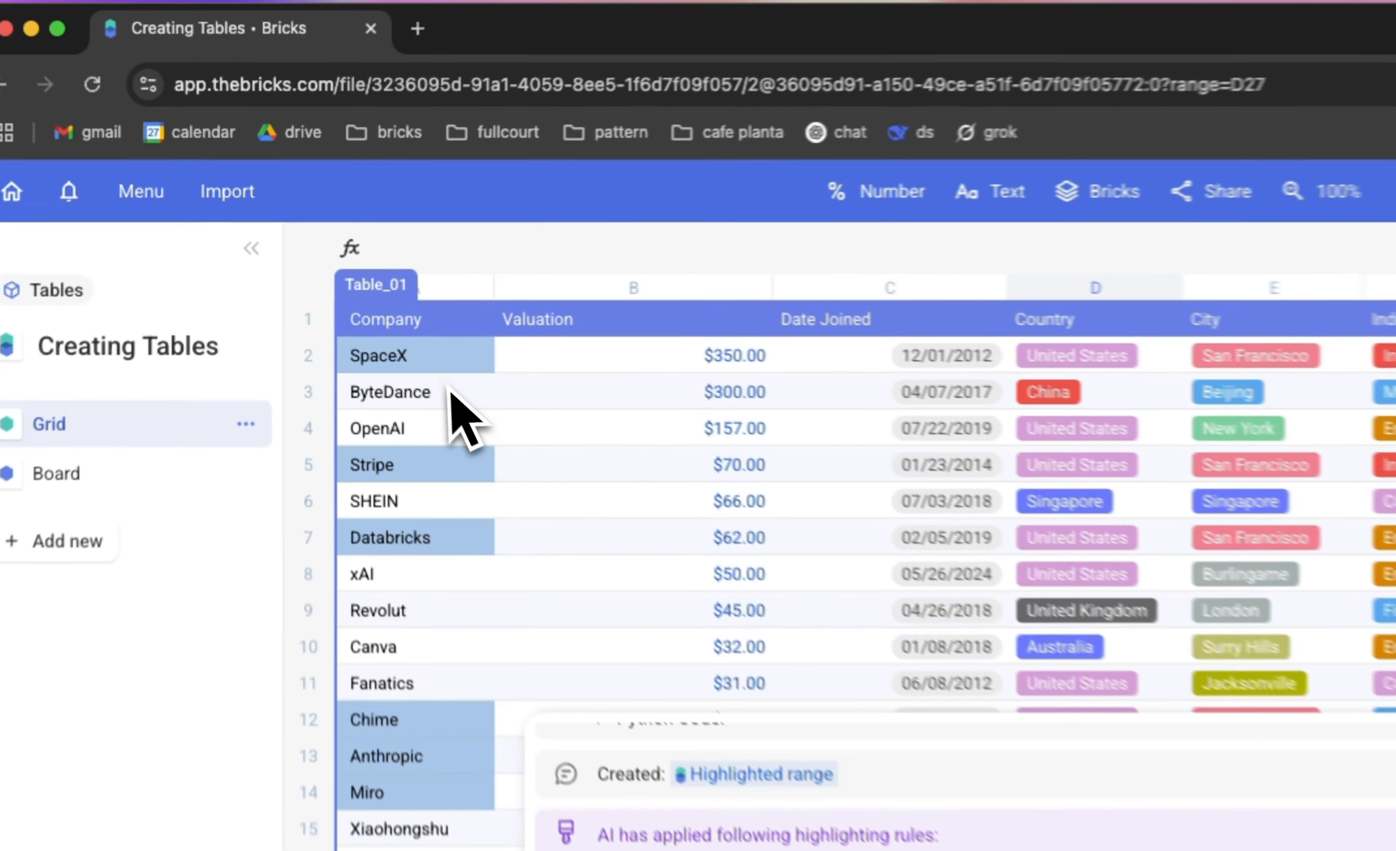
Step: Change the City value in the SpaceX row to New York
left_click(452, 361)
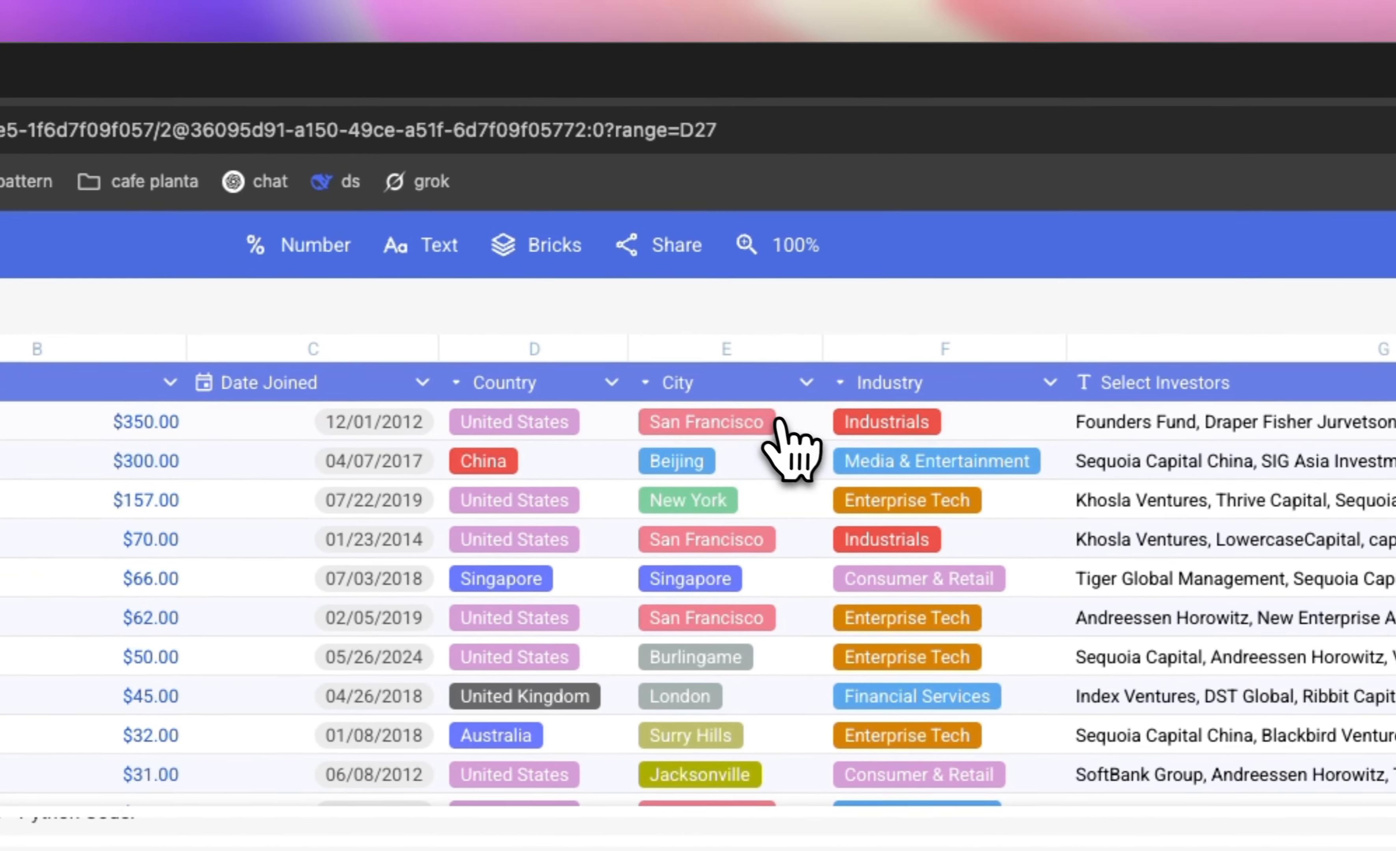
left_click(1330, 357)
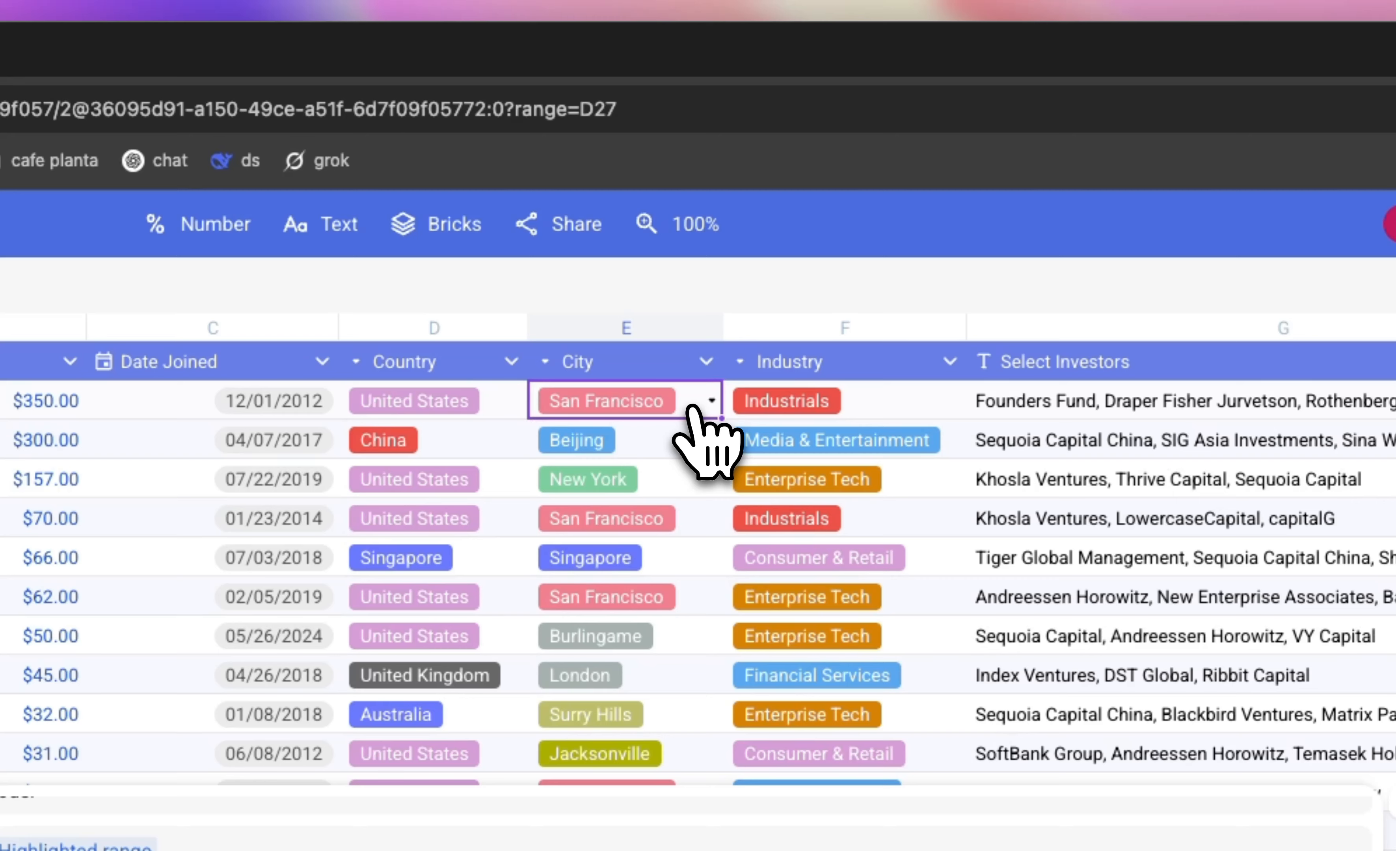
left_click(693, 408)
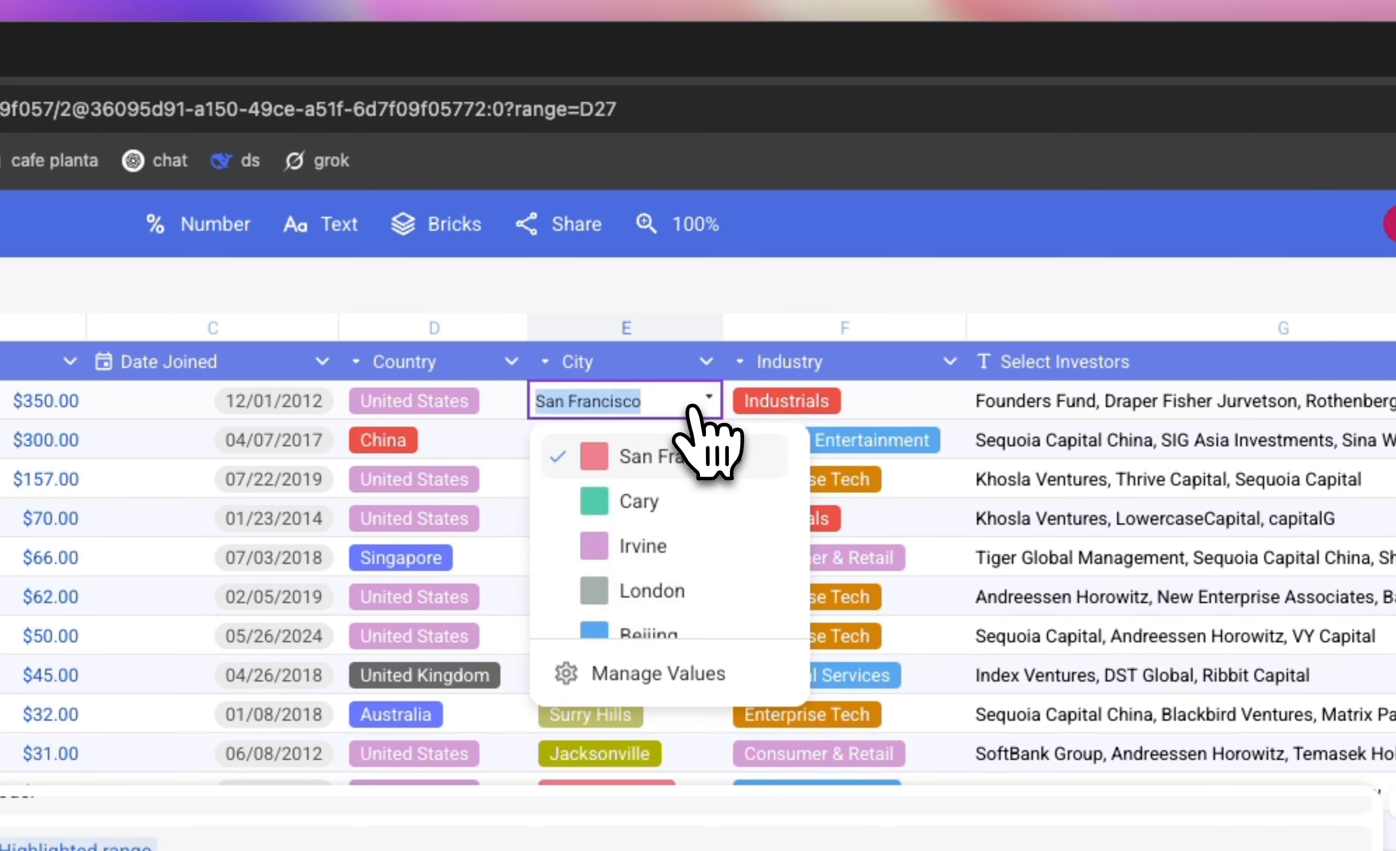
type("New")
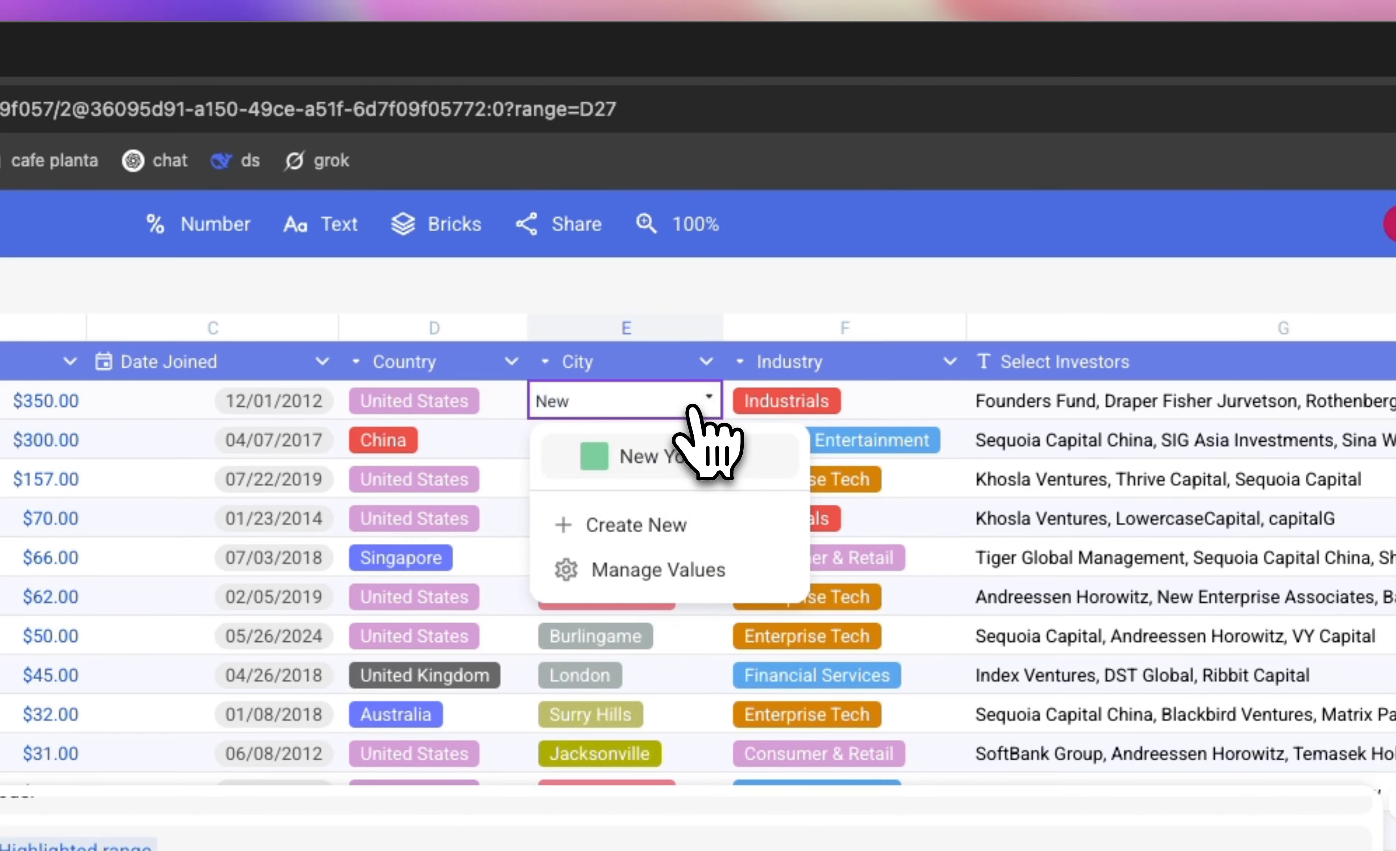
left_click(668, 457)
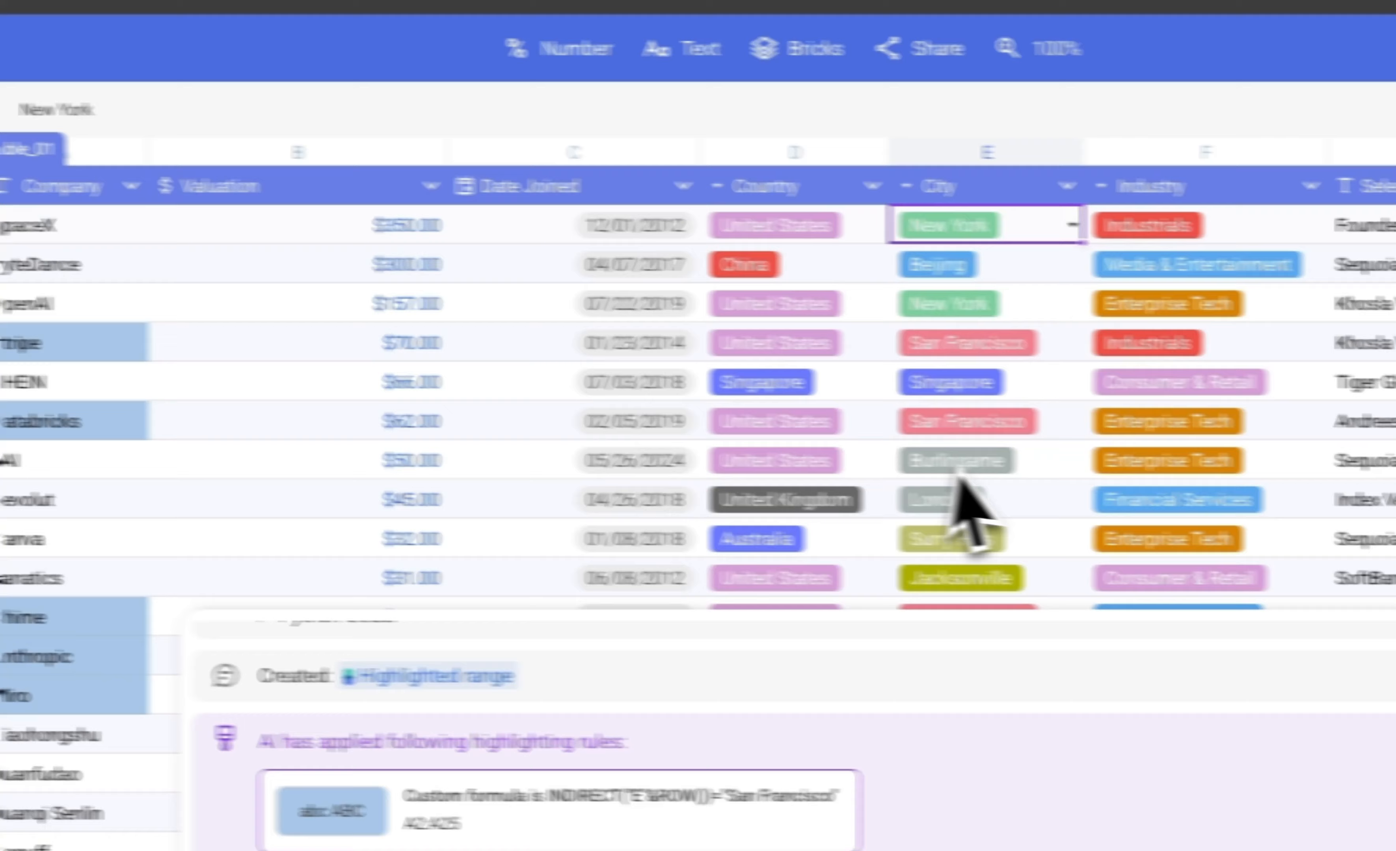
Step: Change the City value in the xAI row to San Francisco and accept the AI's highlighting rule
left_click(1375, 525)
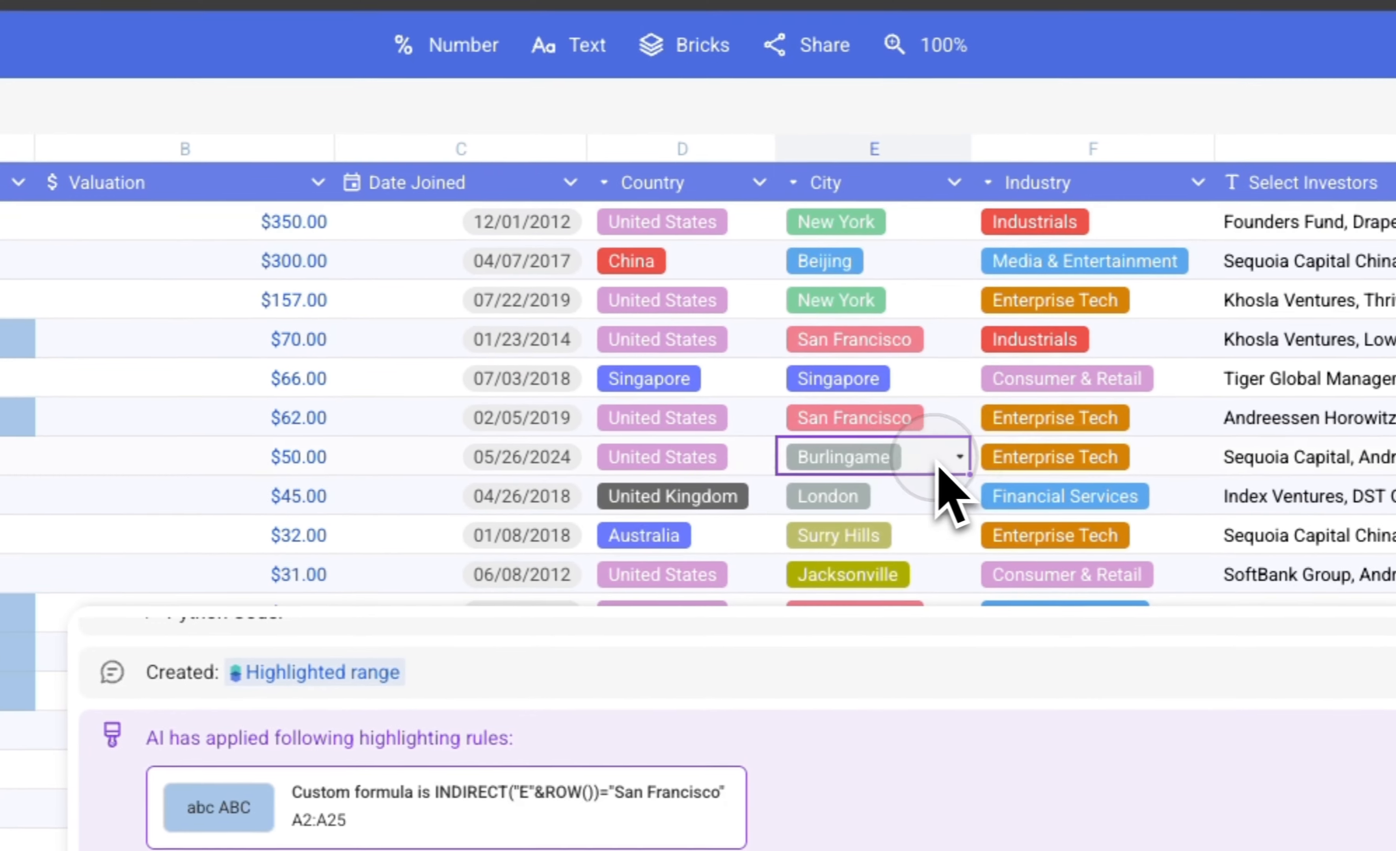
left_click(937, 462)
key("BackSpace")
type("San")
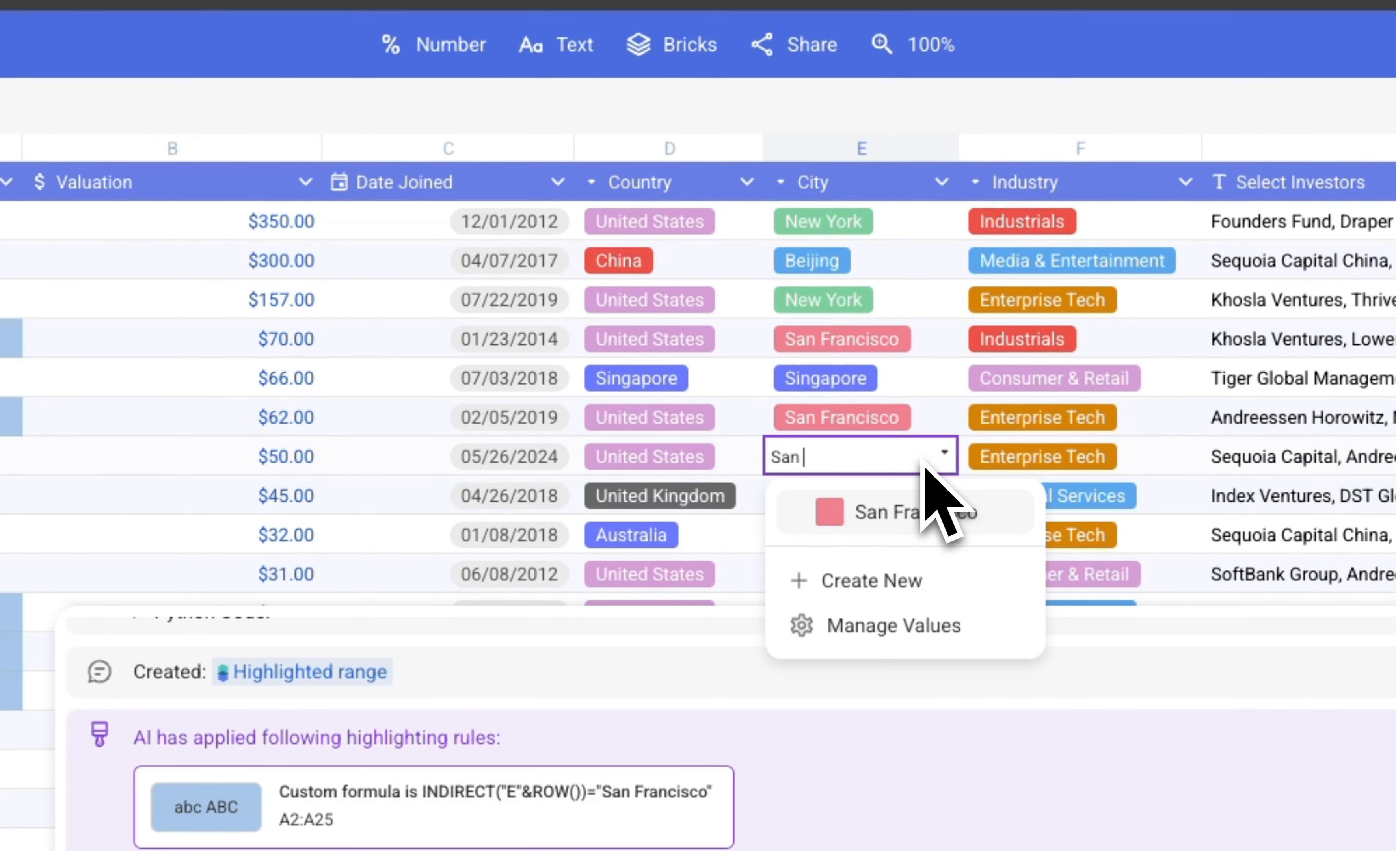
left_click(920, 515)
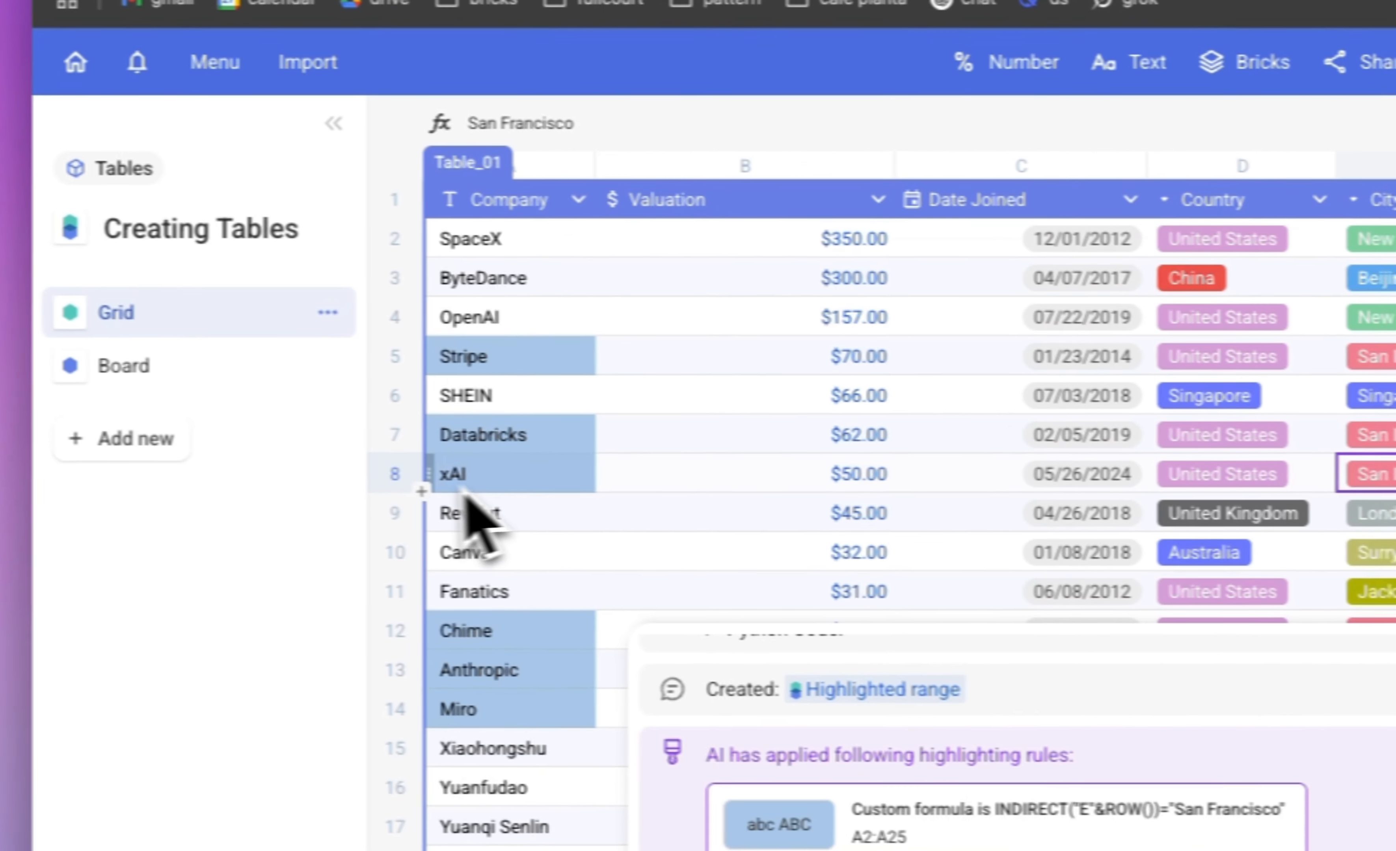
left_click(481, 476)
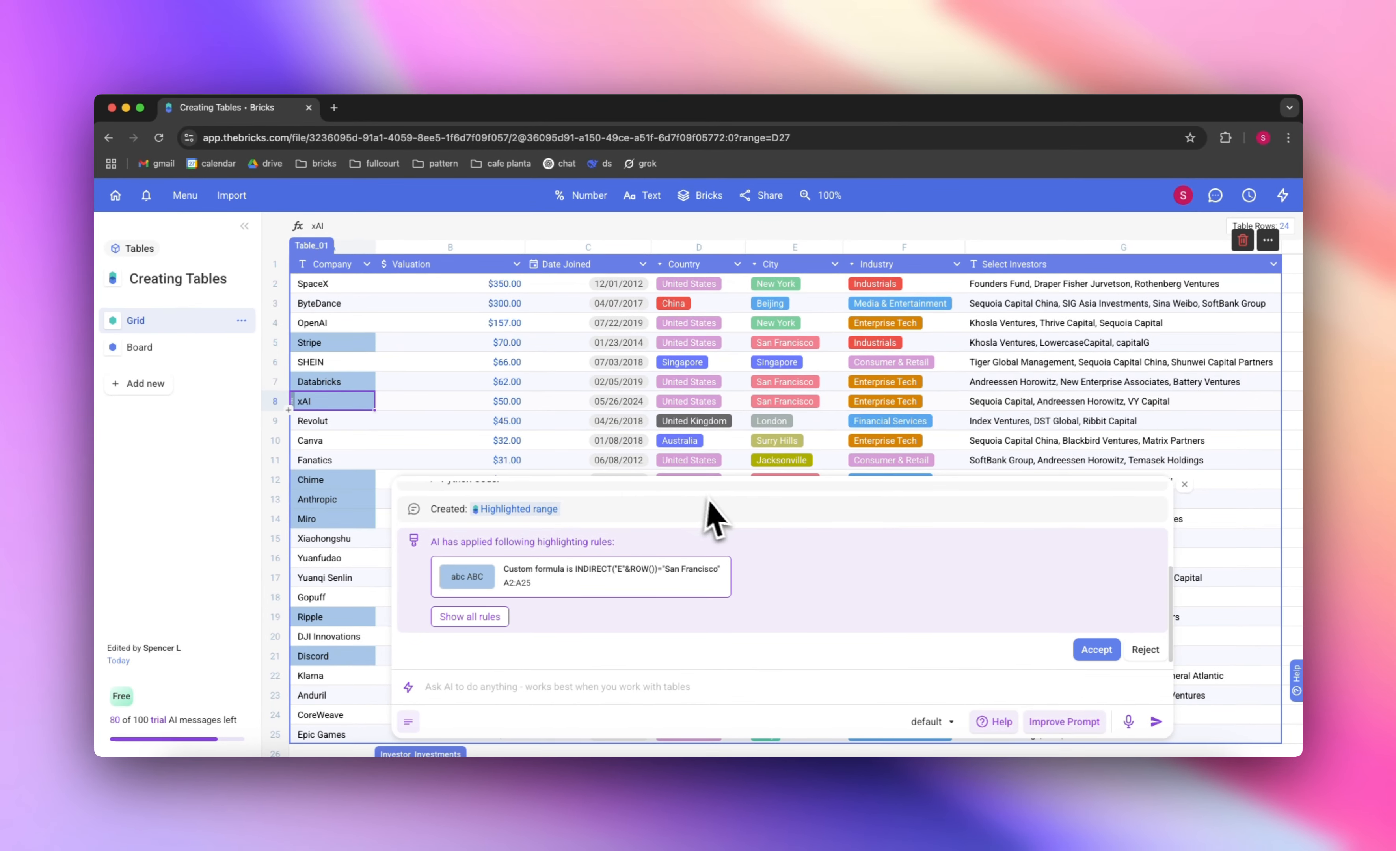
left_click(1096, 649)
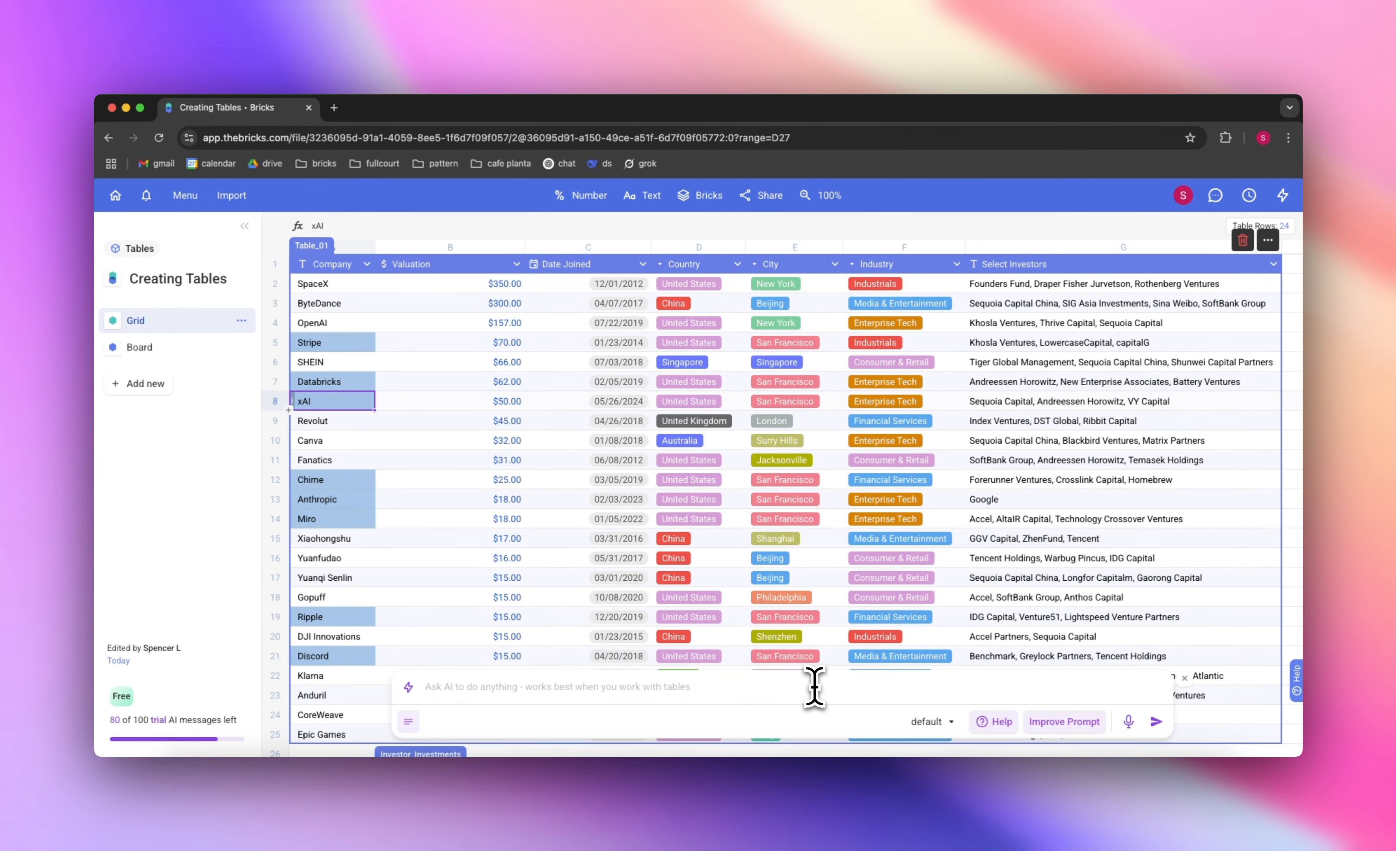
Step: Ask the AI to sort Table_01 by Industry and then Valuation, and check the sort order in the first row's cells
type("Sort")
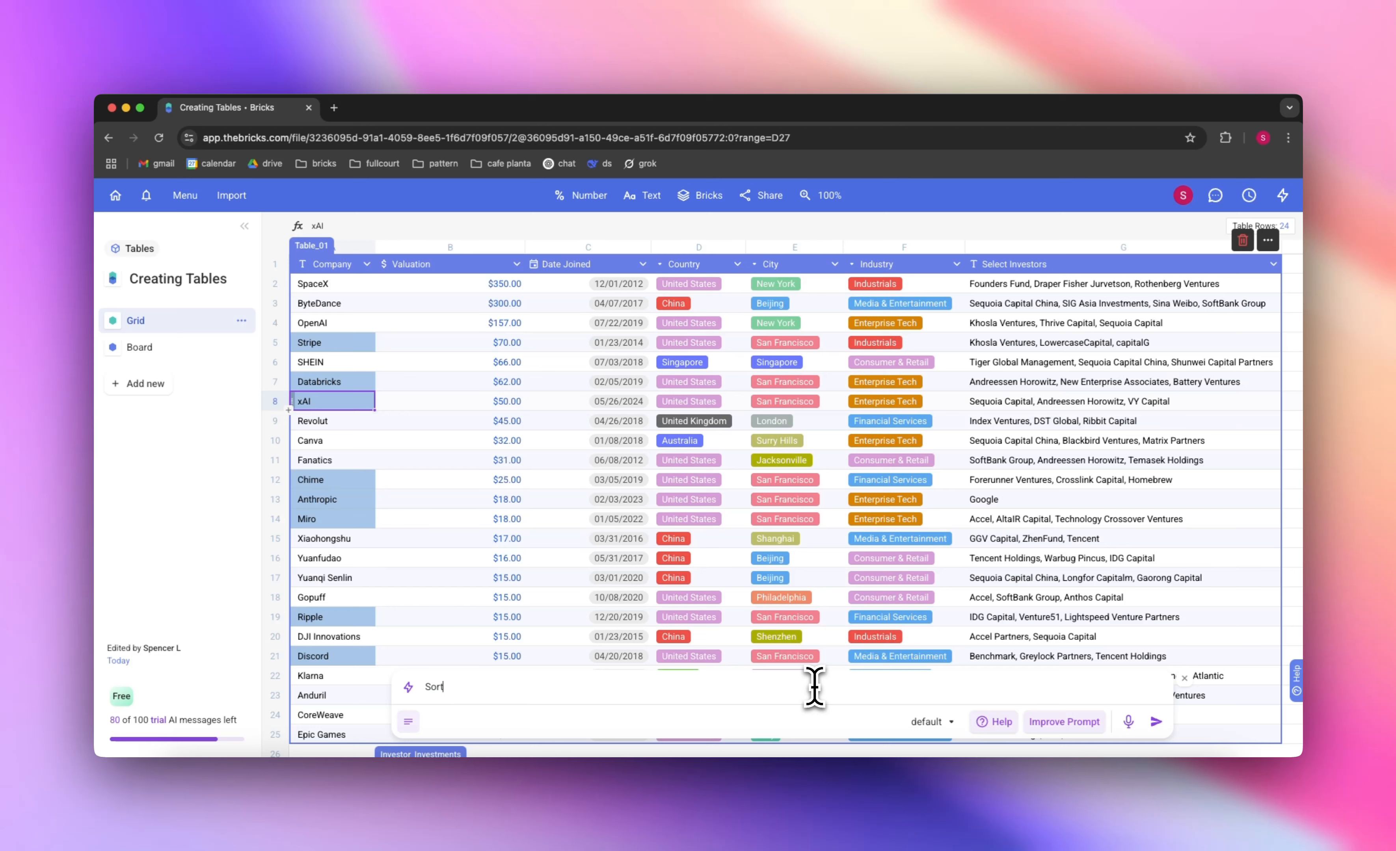
type(" Tabl")
key("Return")
type("by Indu")
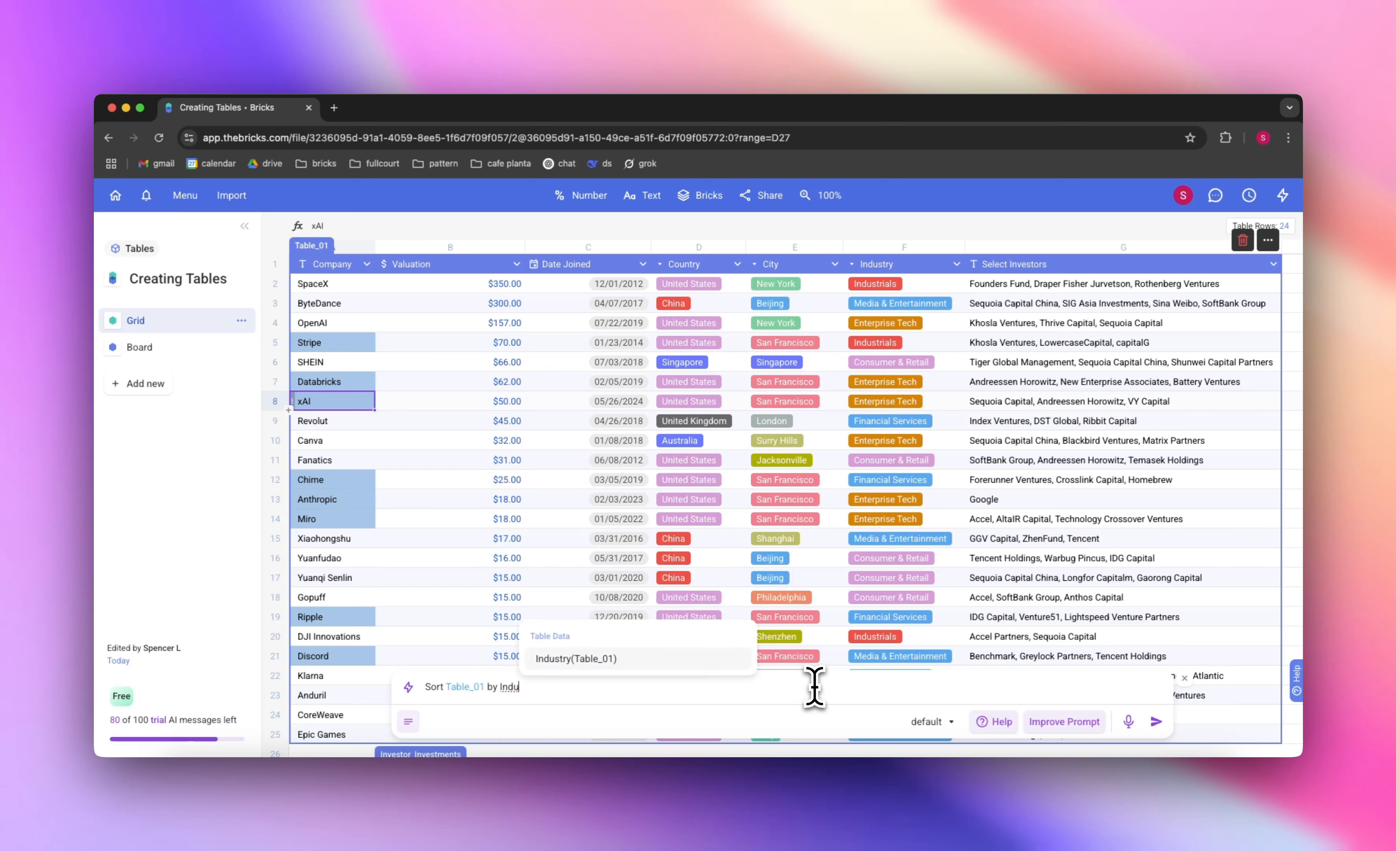
key("Return")
type("able_01) and then ")
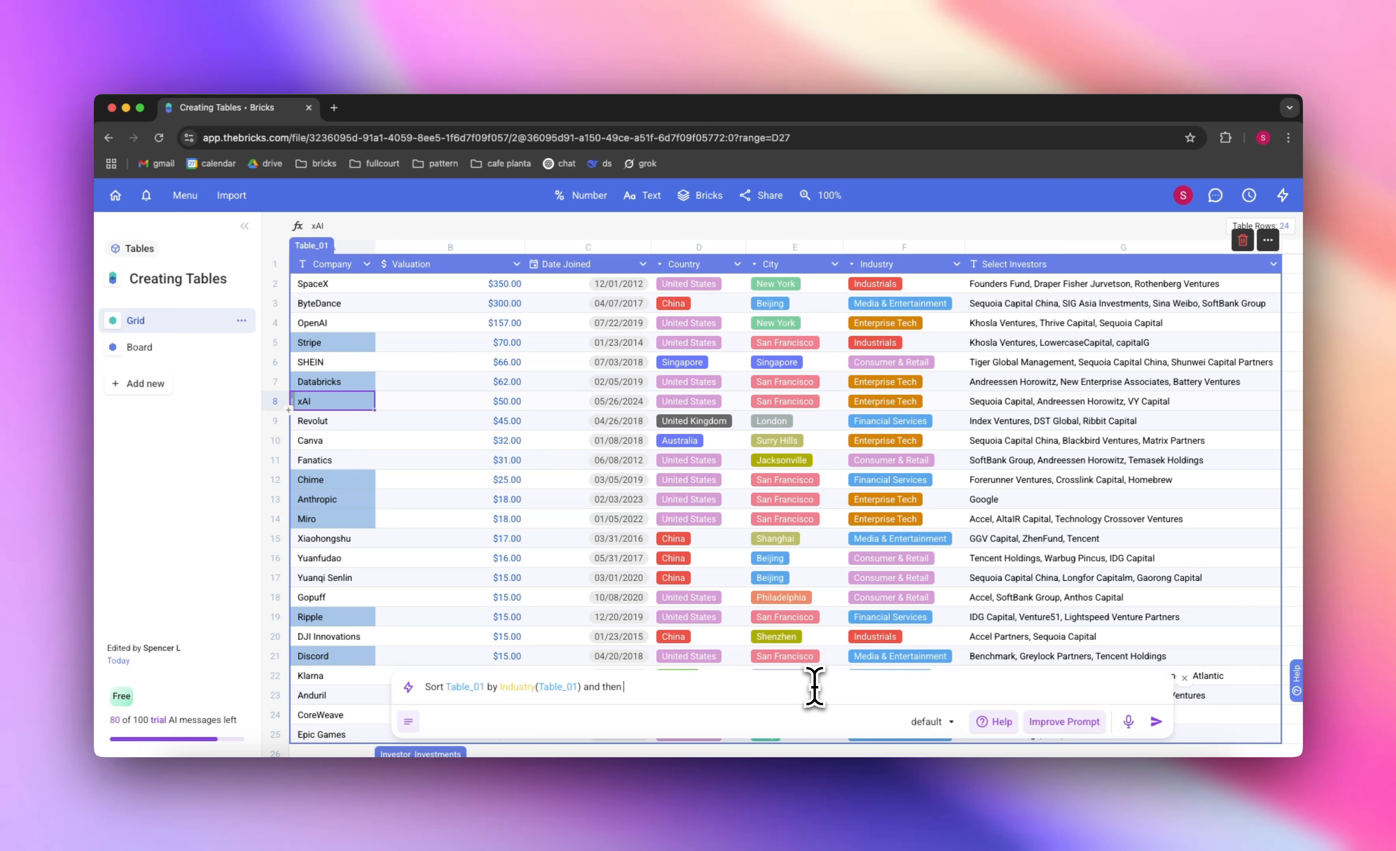
type("Valu")
key("Return")
key("Return")
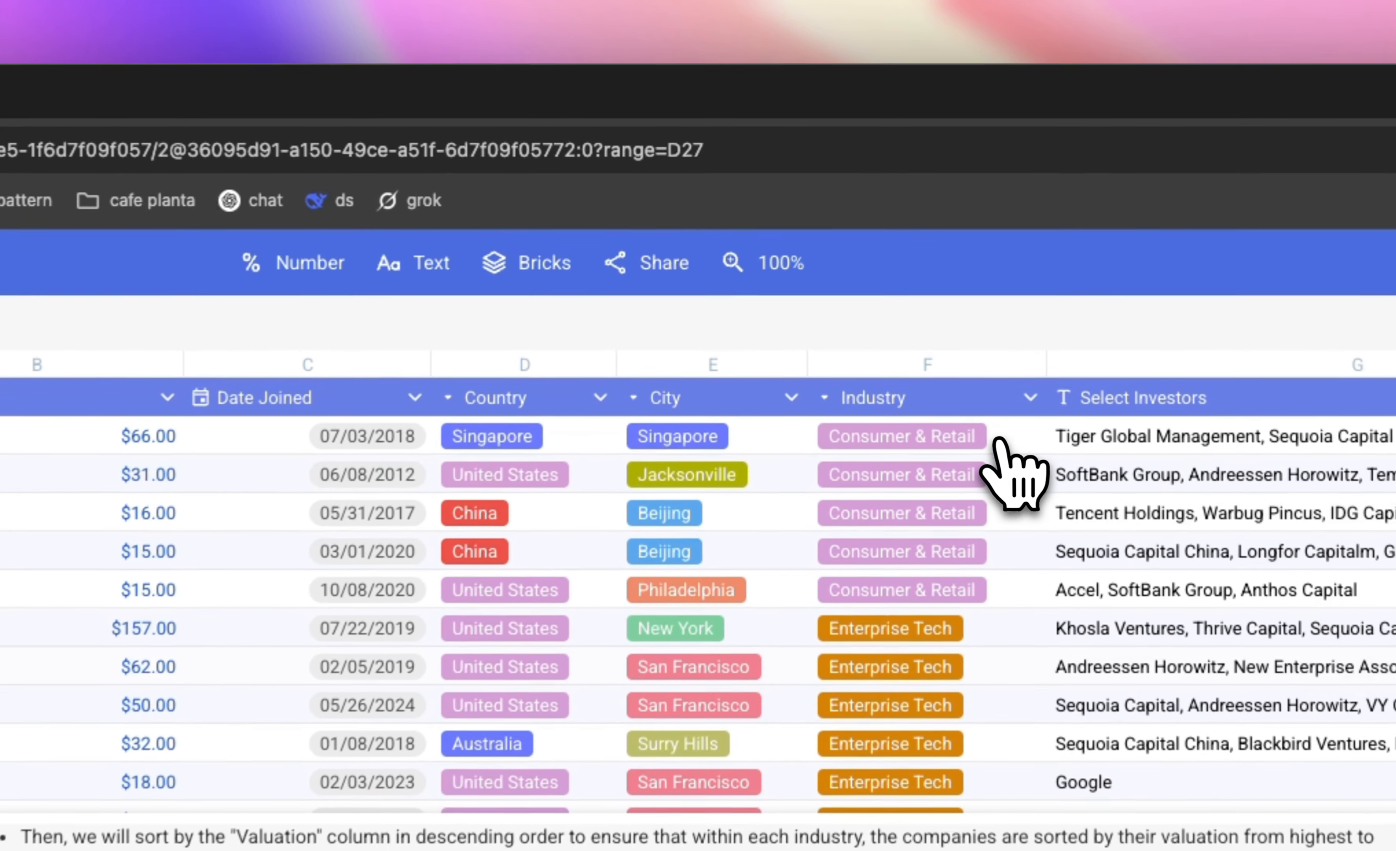
left_click(997, 442)
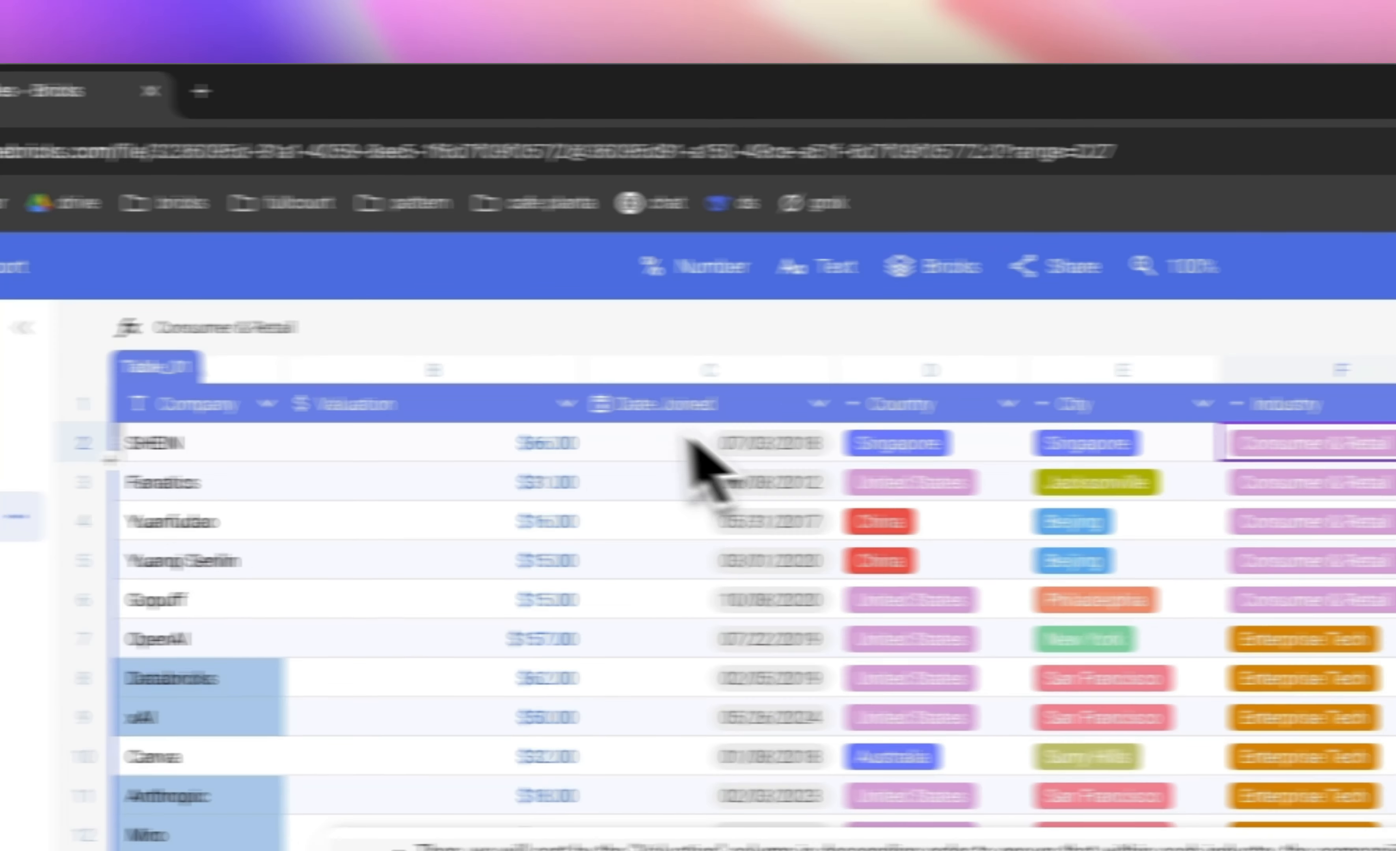
left_click(269, 442)
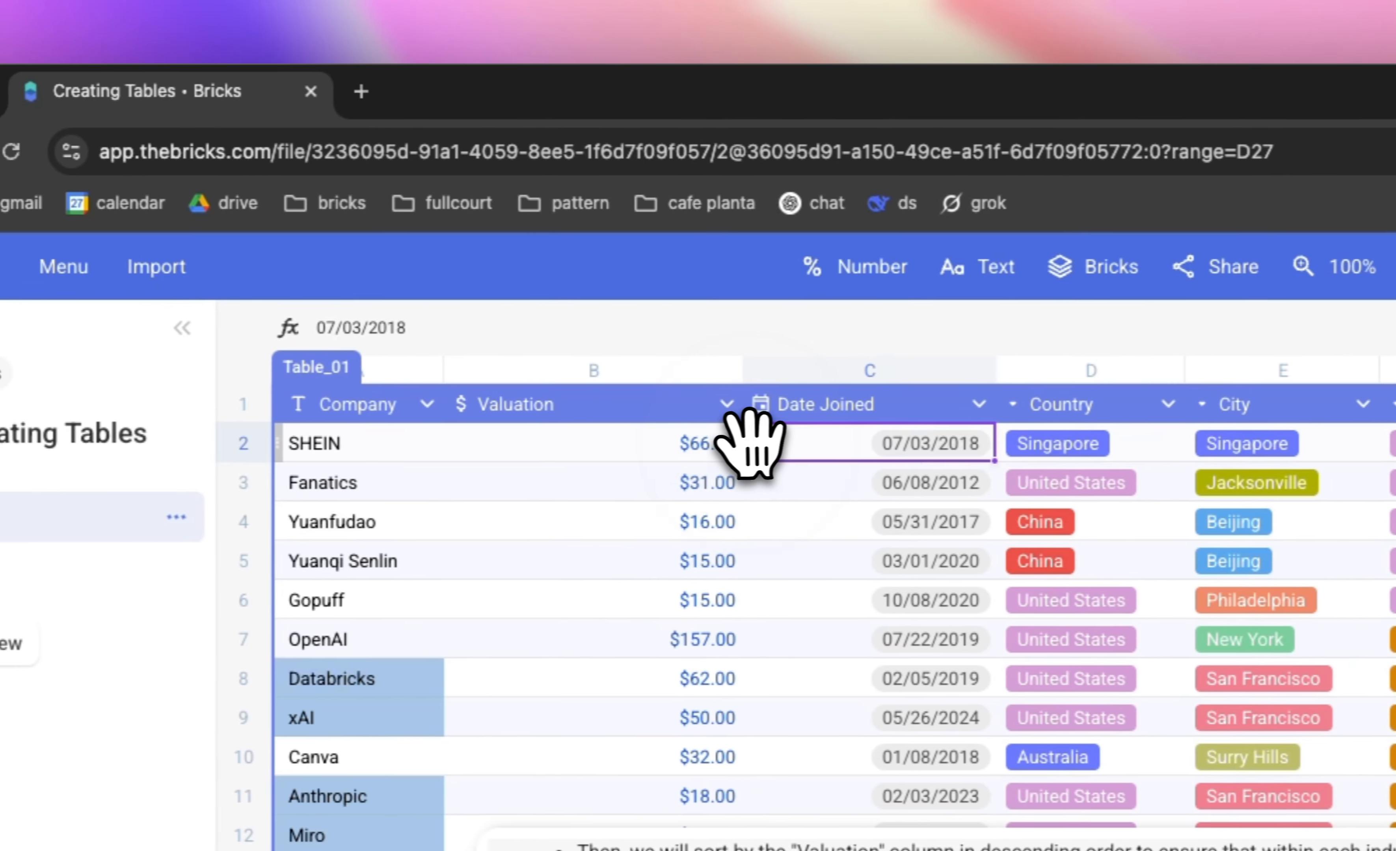
left_click(144, 442)
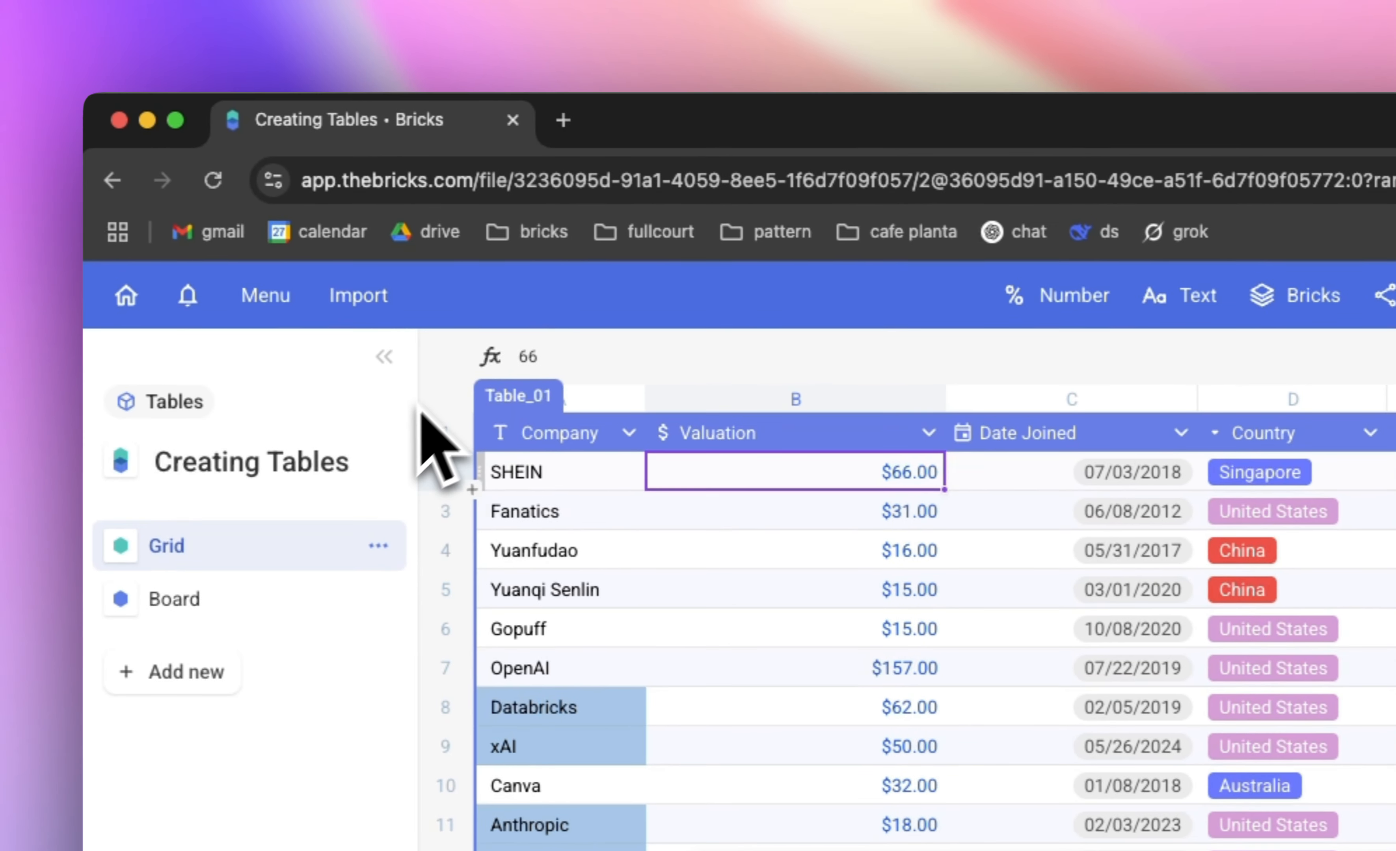
Step: Rename the table Table_01 as Unicorns
left_click(331, 369)
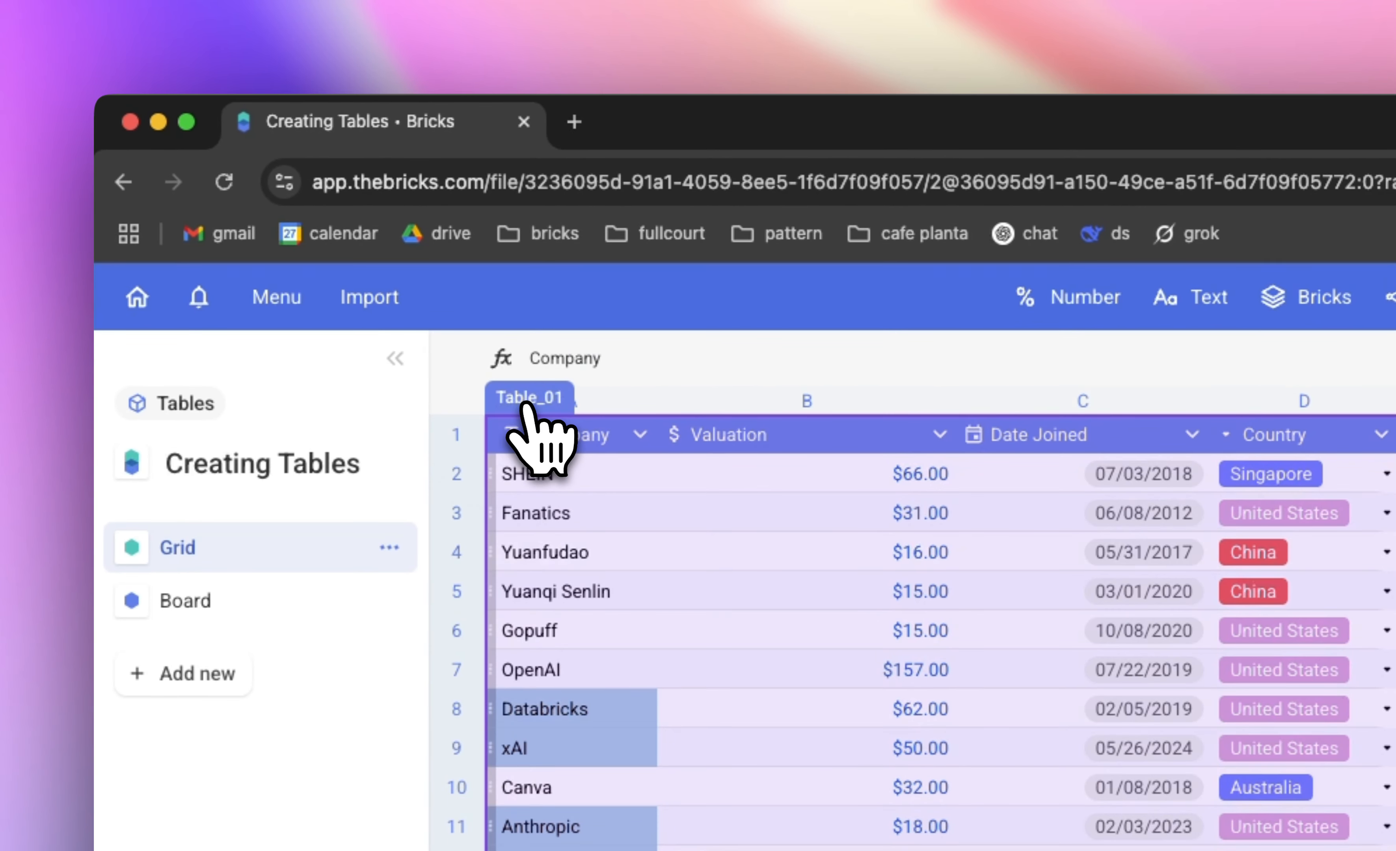
double_click(524, 404)
type("Un")
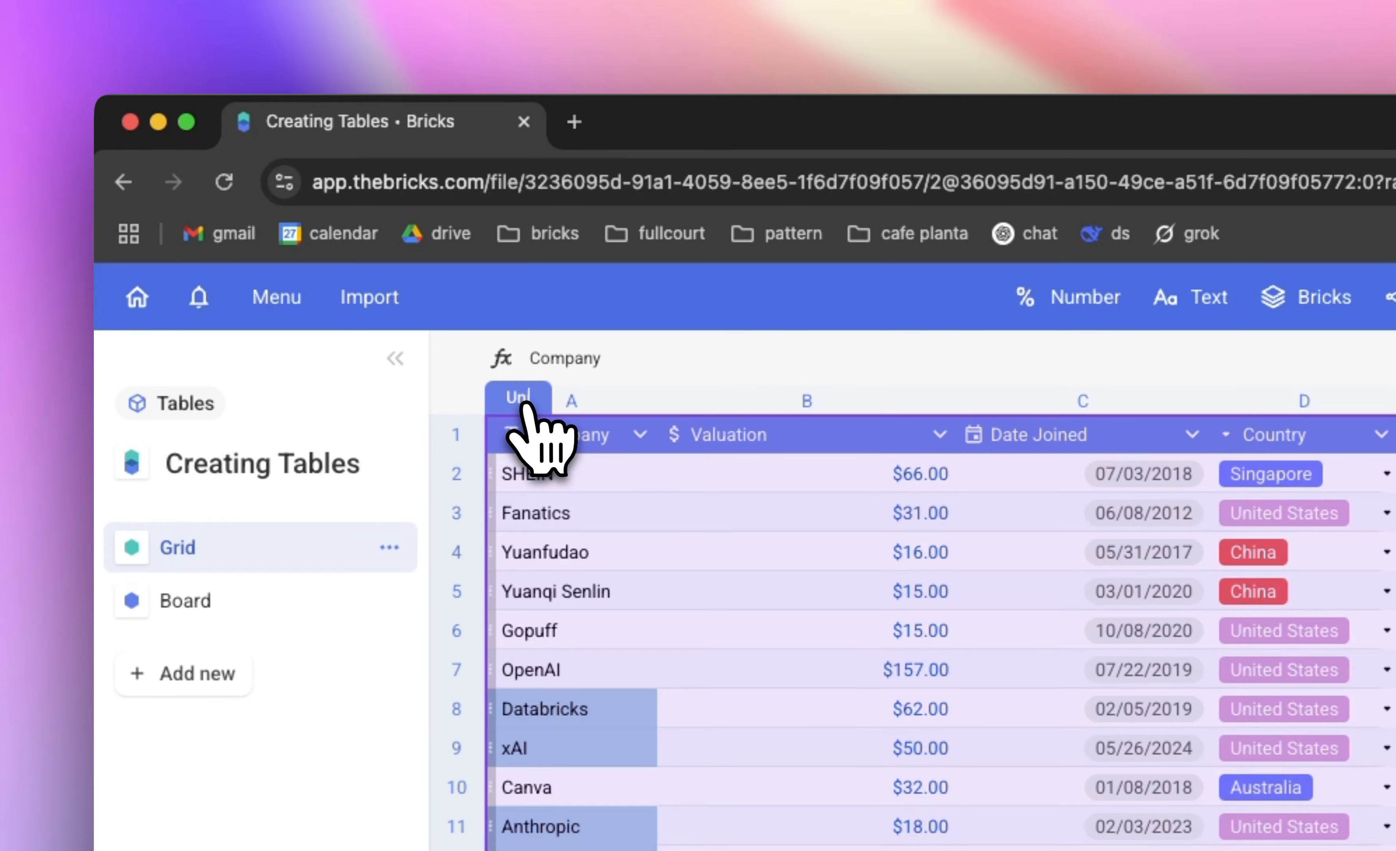
type("icorns")
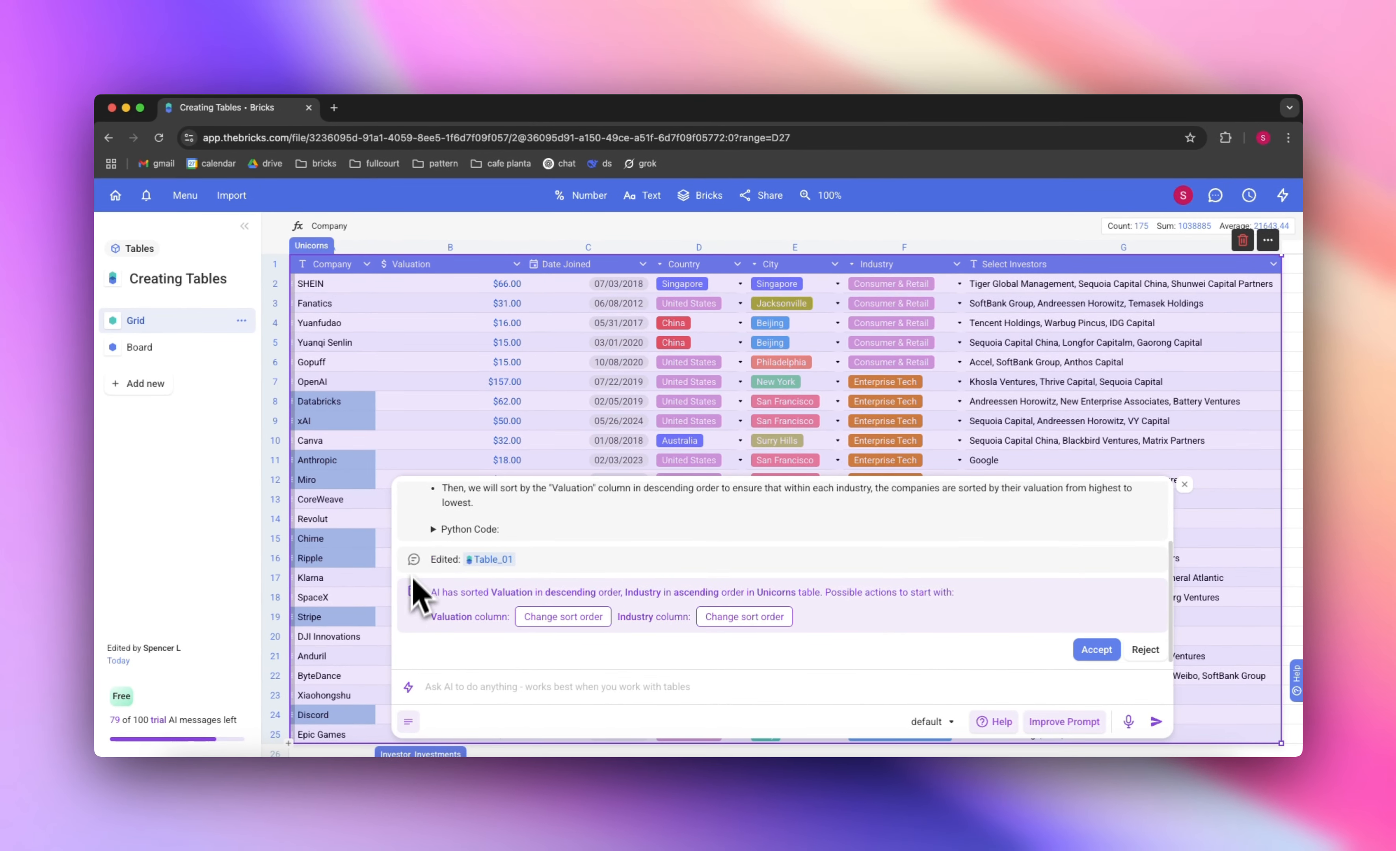
Step: Start a new AI prompt with a reference to the Unicorns table, picked from the suggested table data
left_click(448, 687)
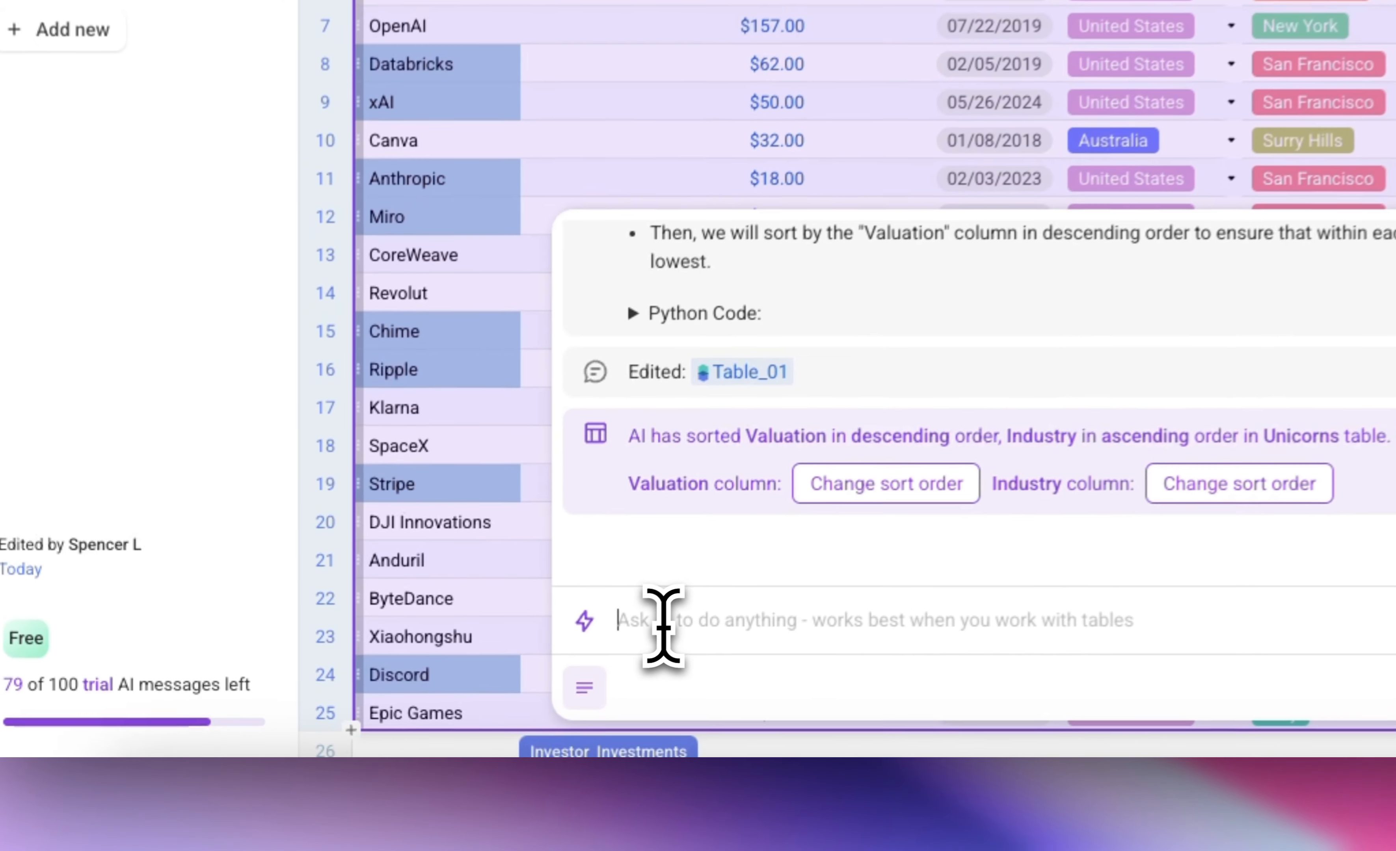
type("Uni")
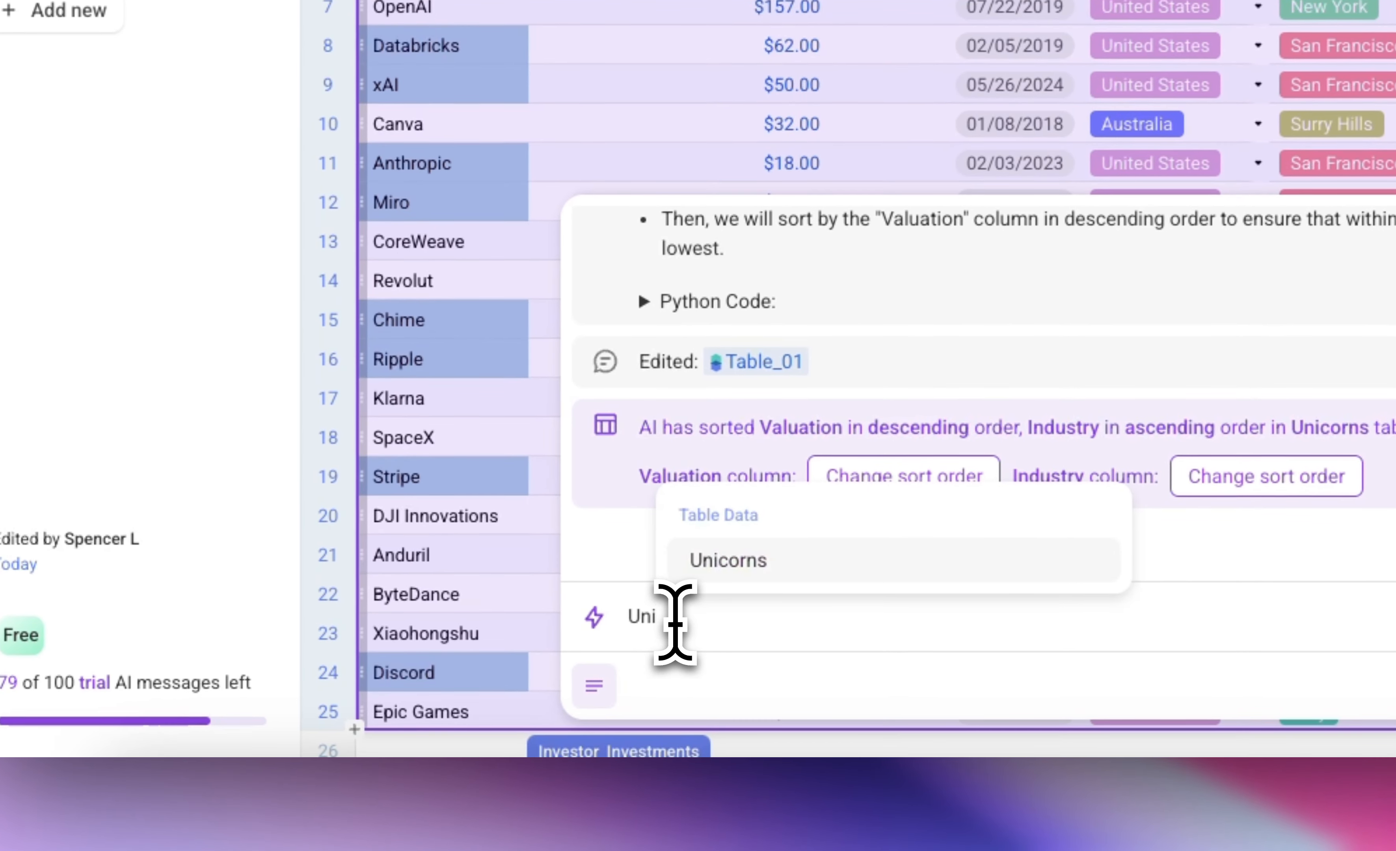
left_click(731, 573)
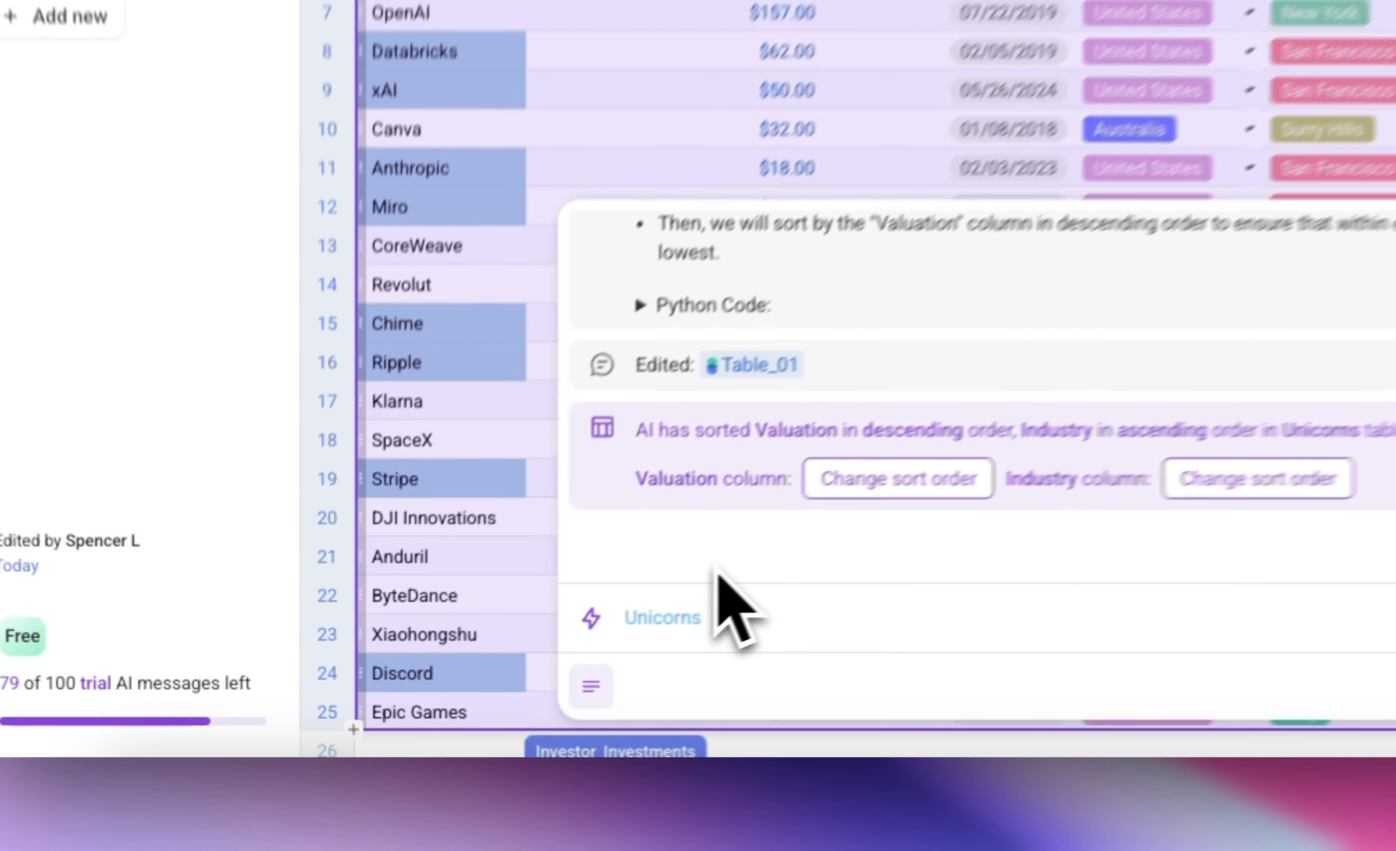